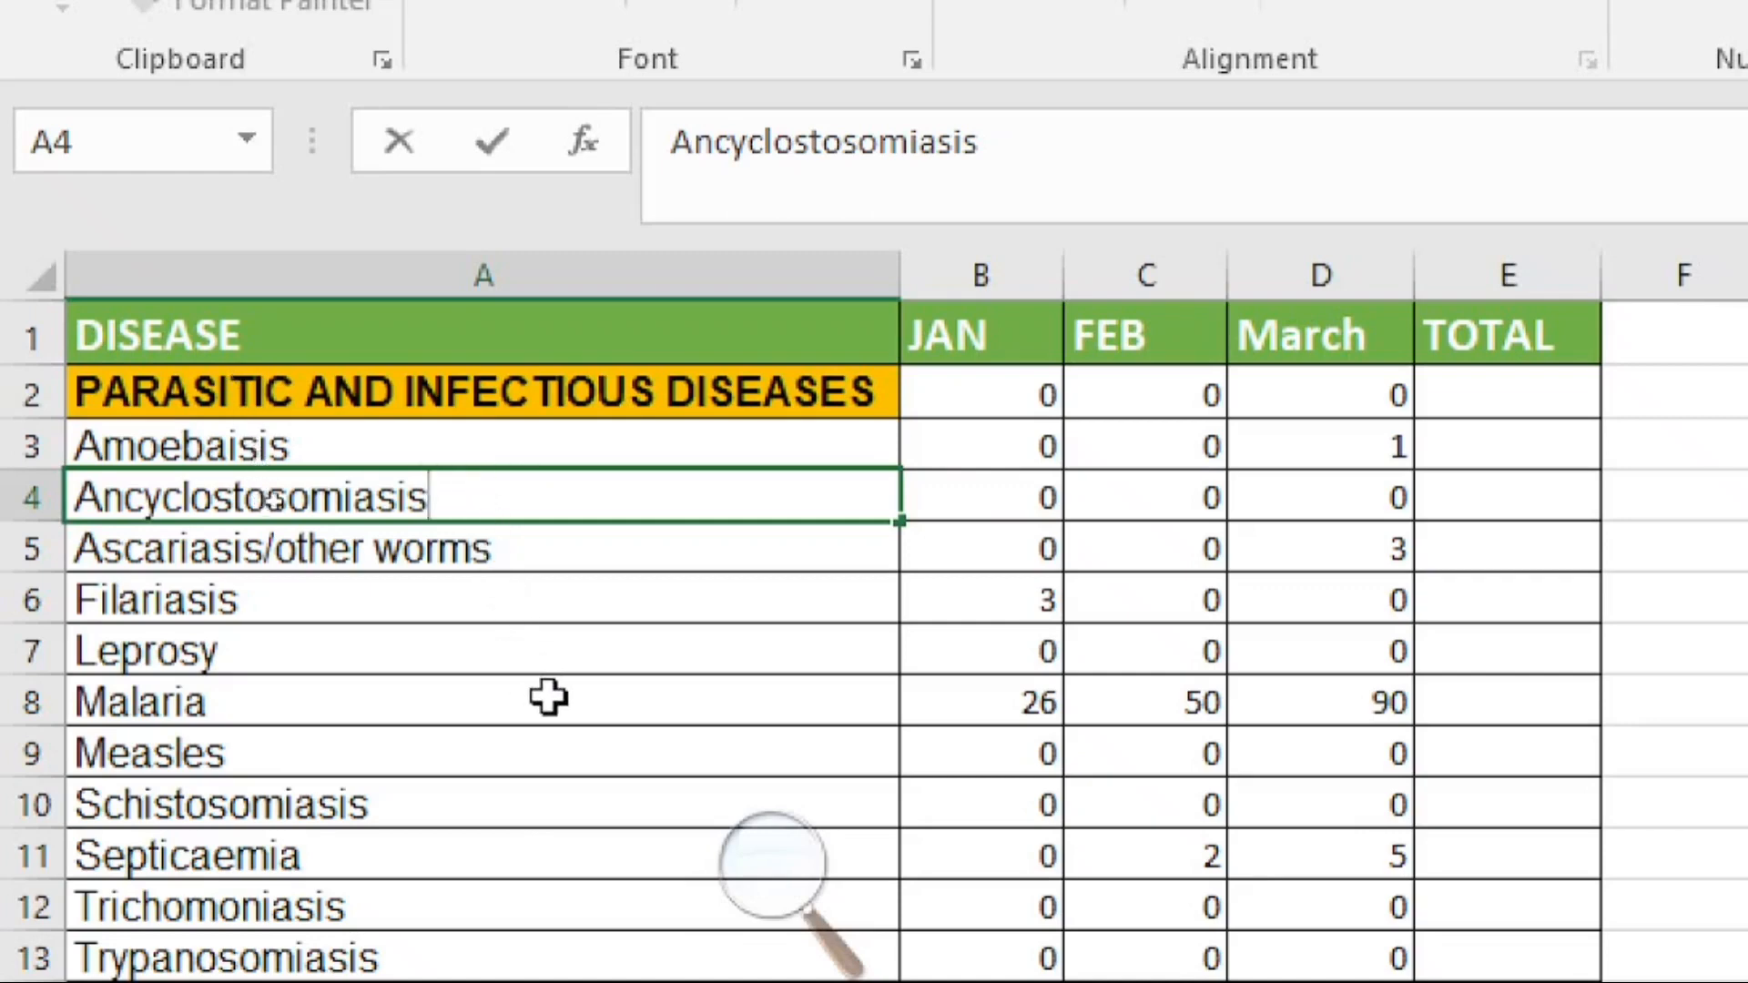
Step: Examine the Malaria row's disease name and its JAN, FEB and March values
left_click(549, 698)
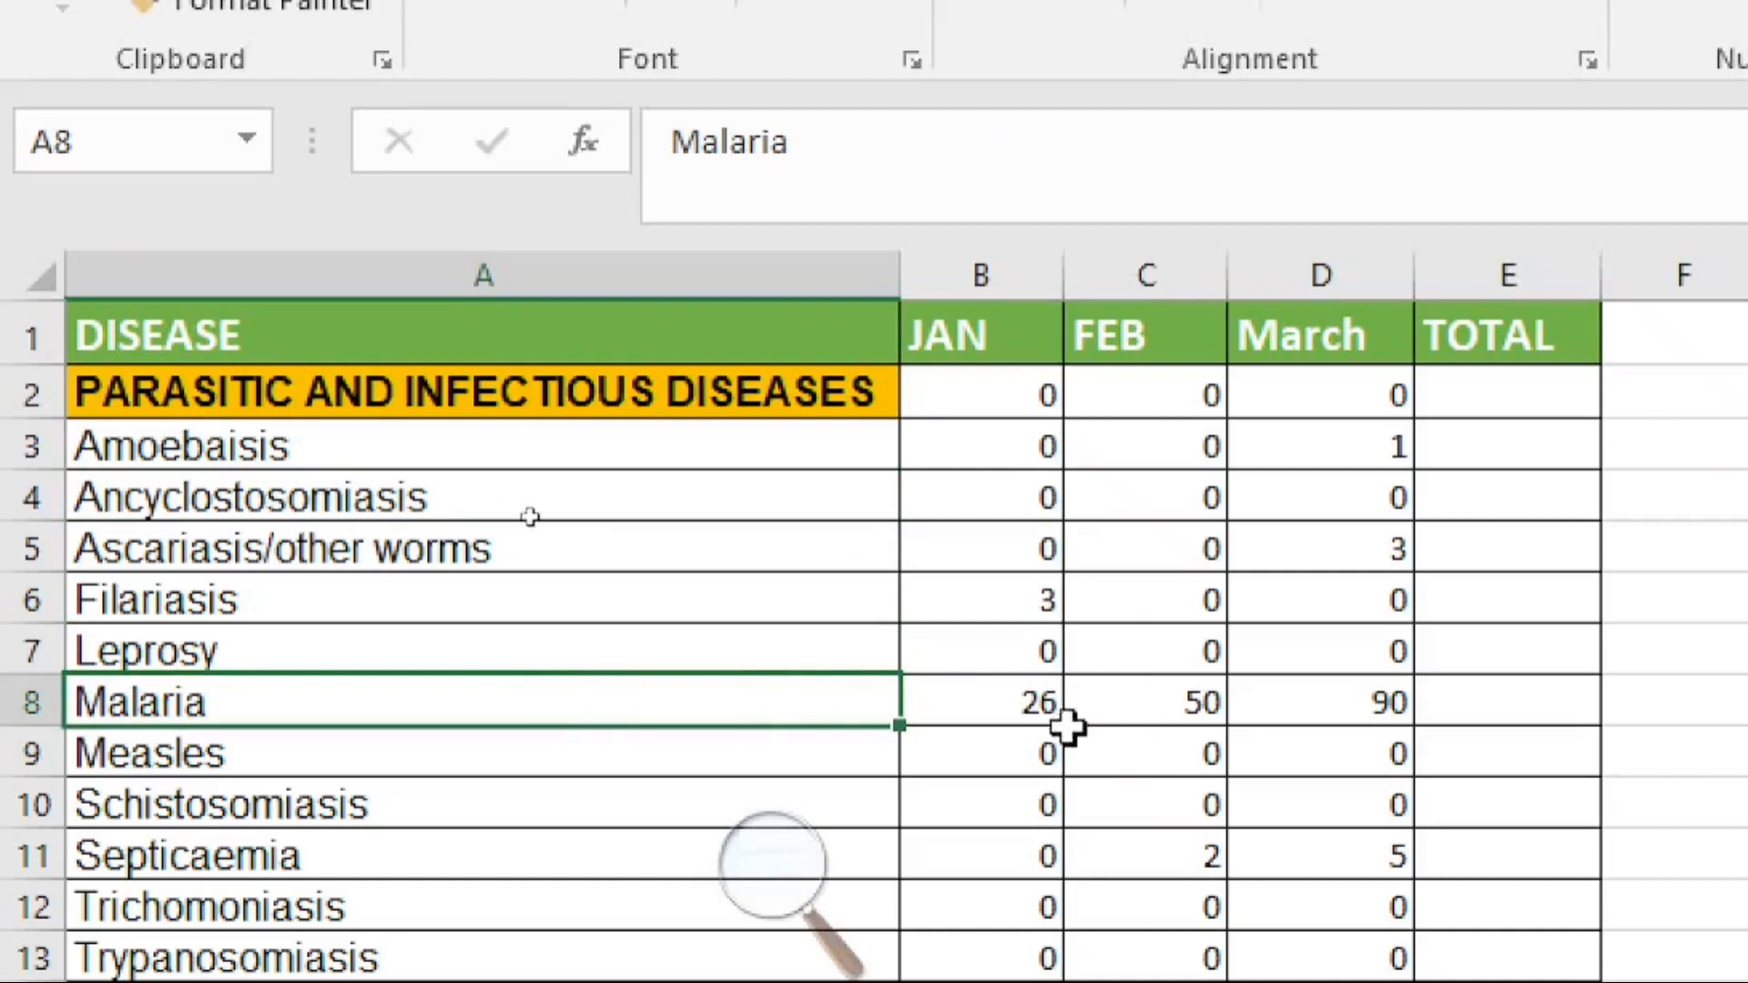
left_click(1011, 709)
left_click(1180, 706)
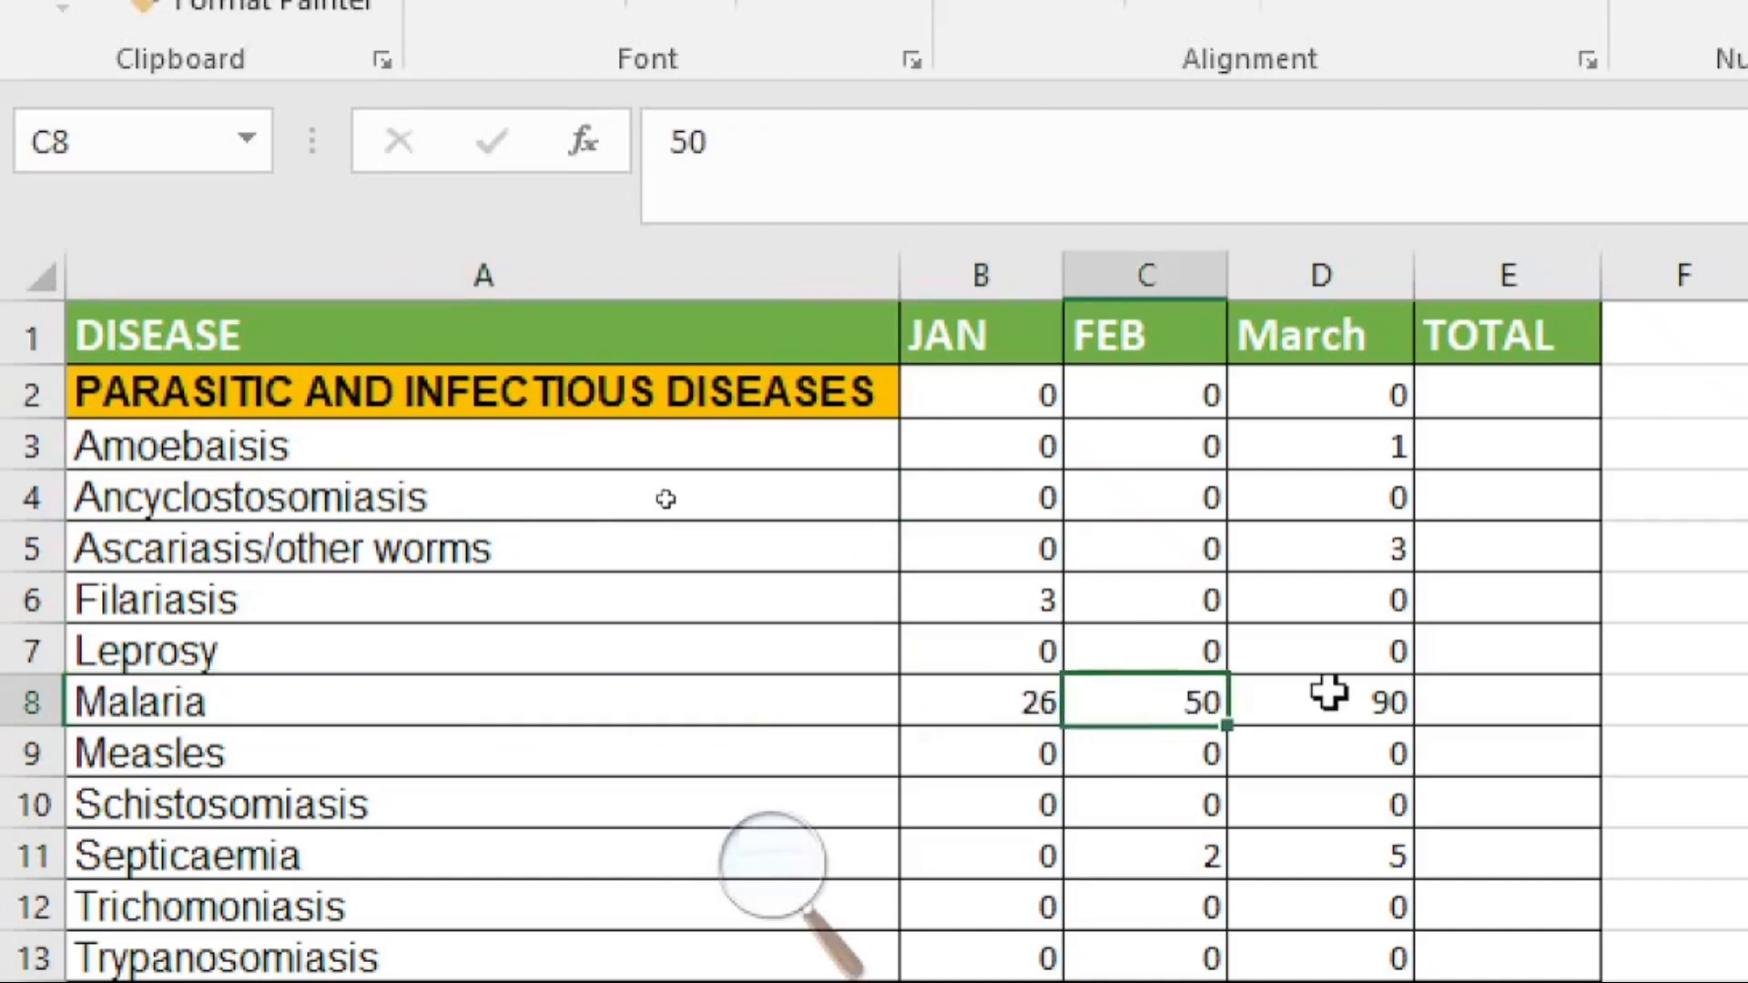
left_click(1331, 697)
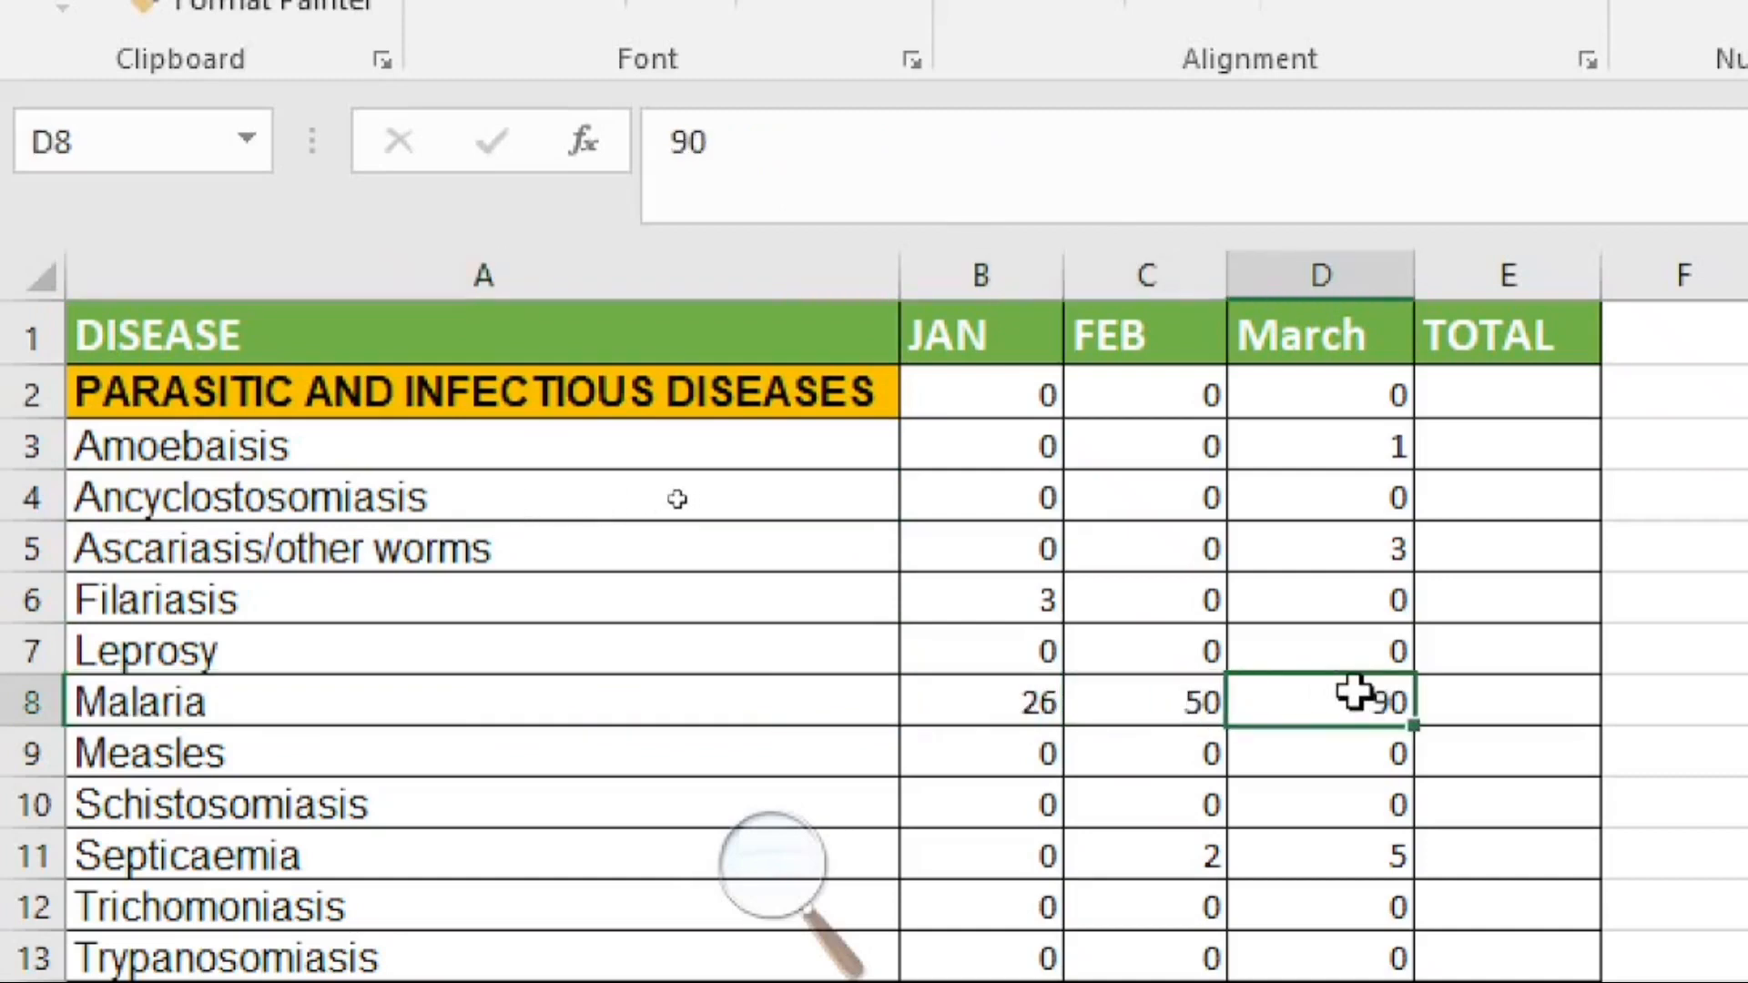
left_click(707, 700)
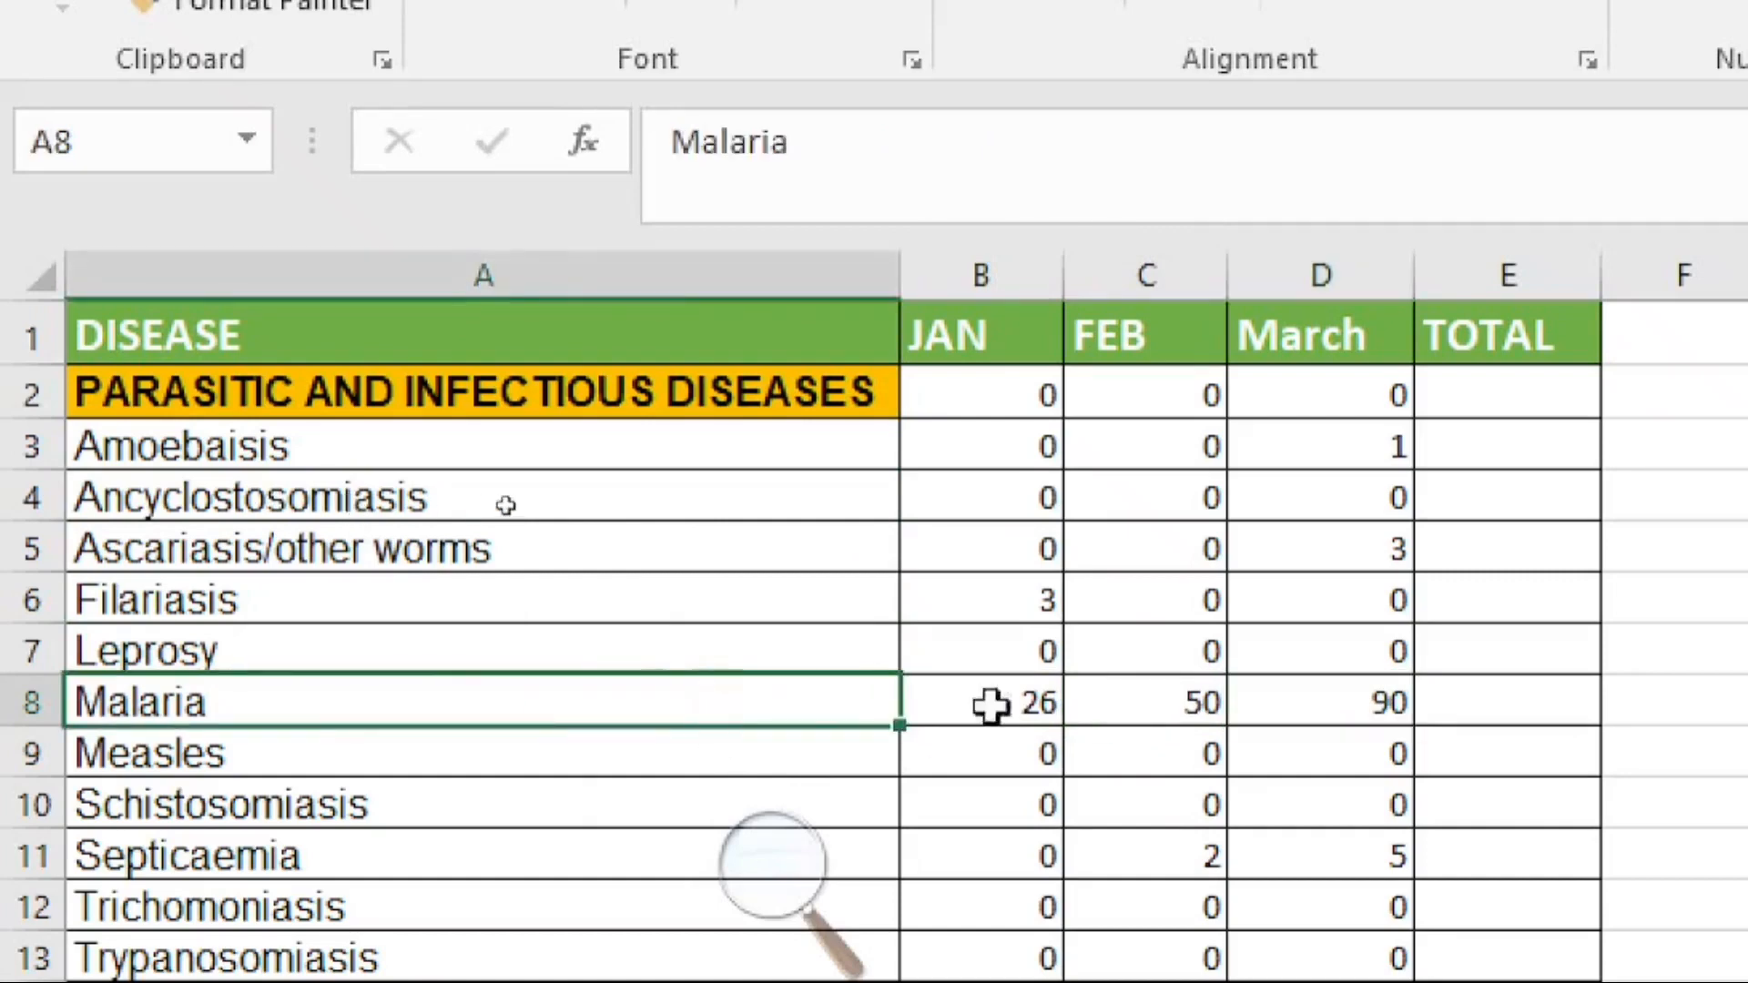
left_click(1043, 701)
left_click(1202, 711)
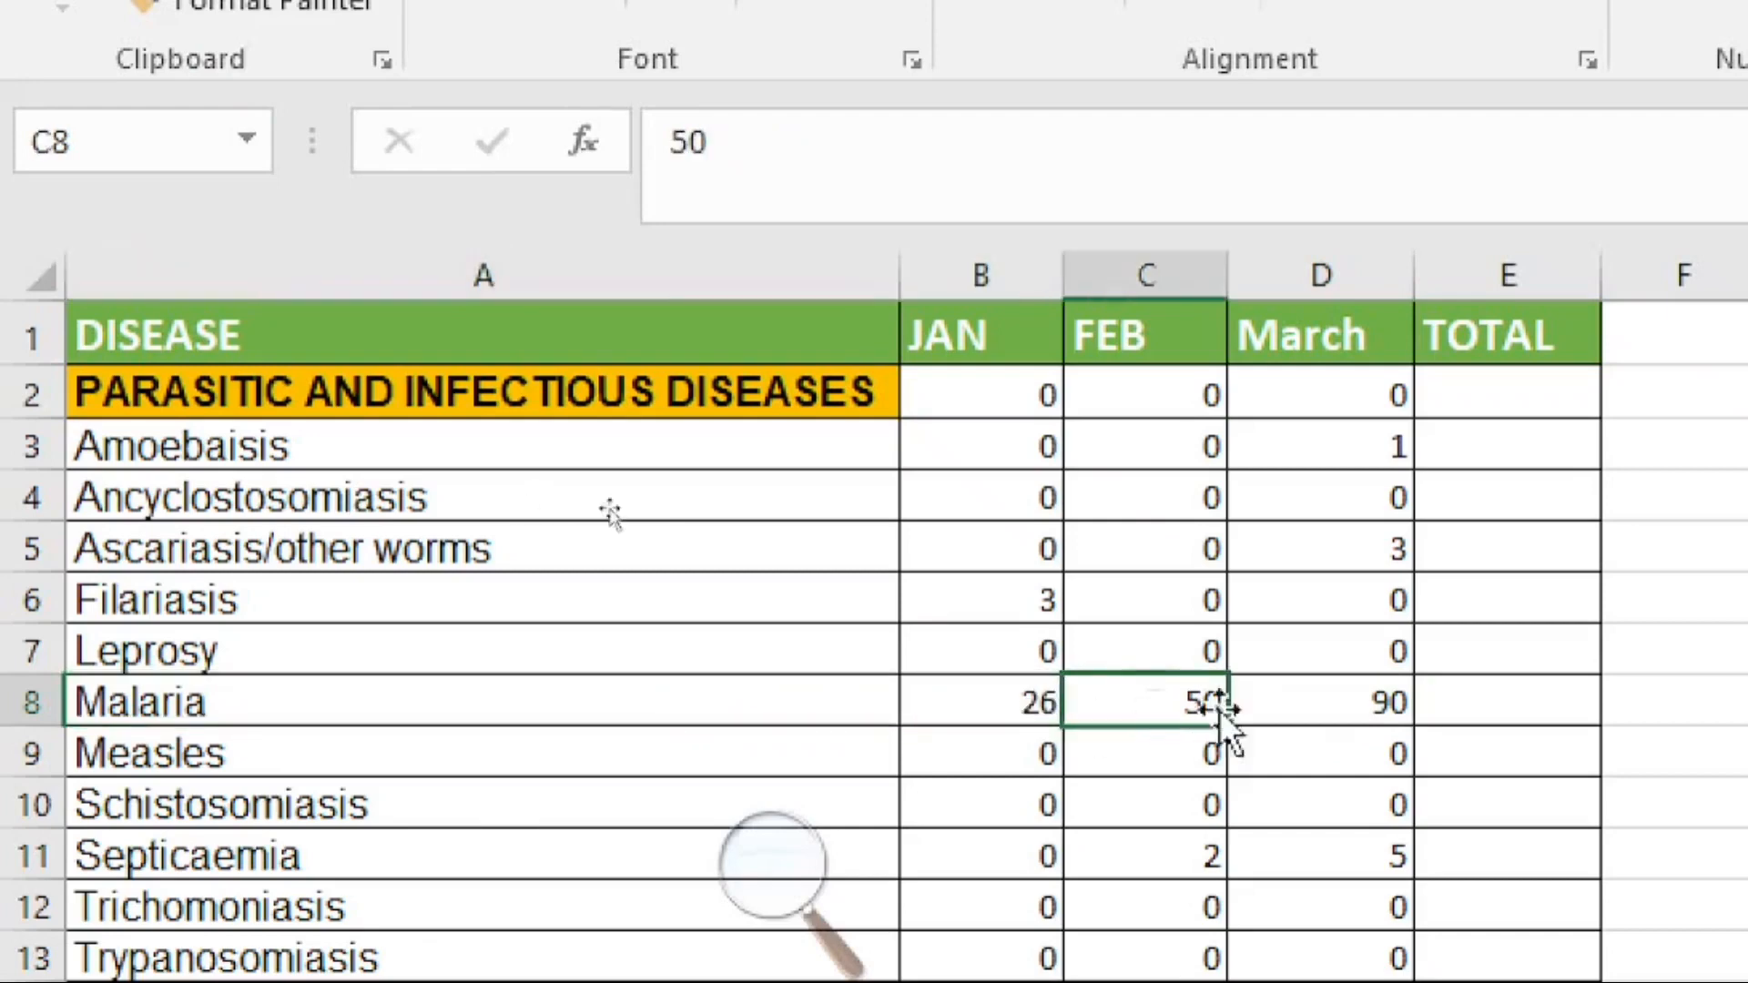
left_click(1381, 708)
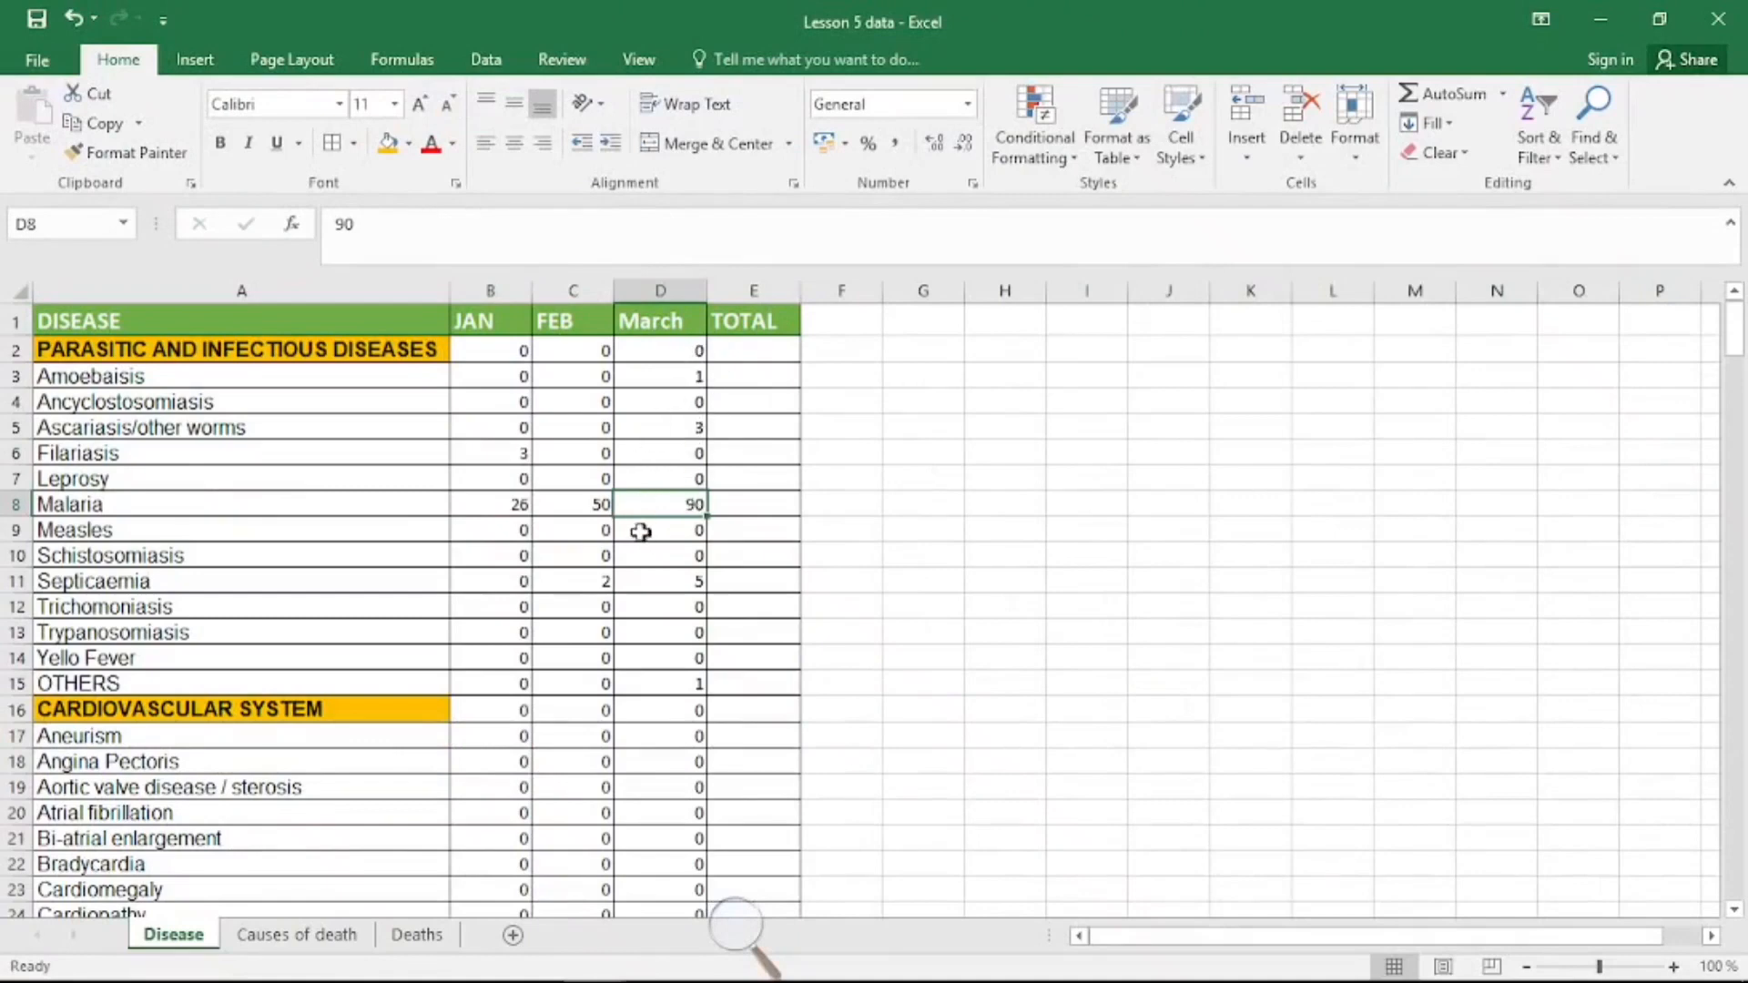
Step: Convert the data range into a table with headers
left_click(581, 503)
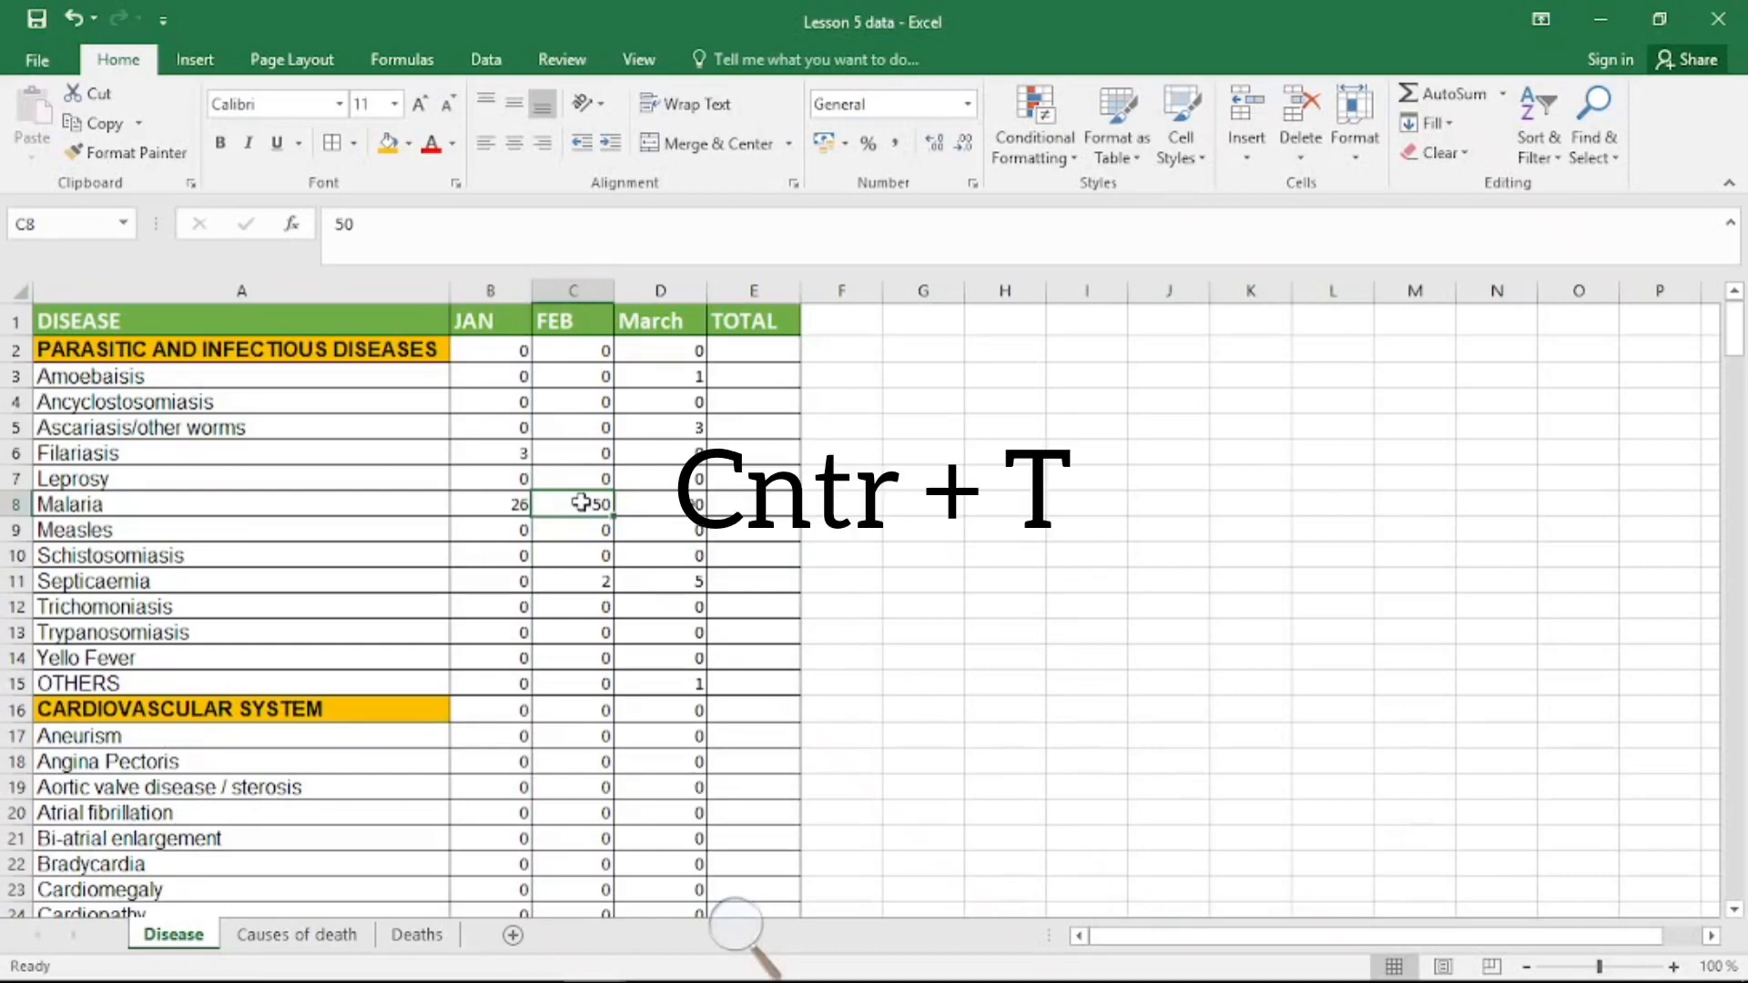
key("ctrl+t")
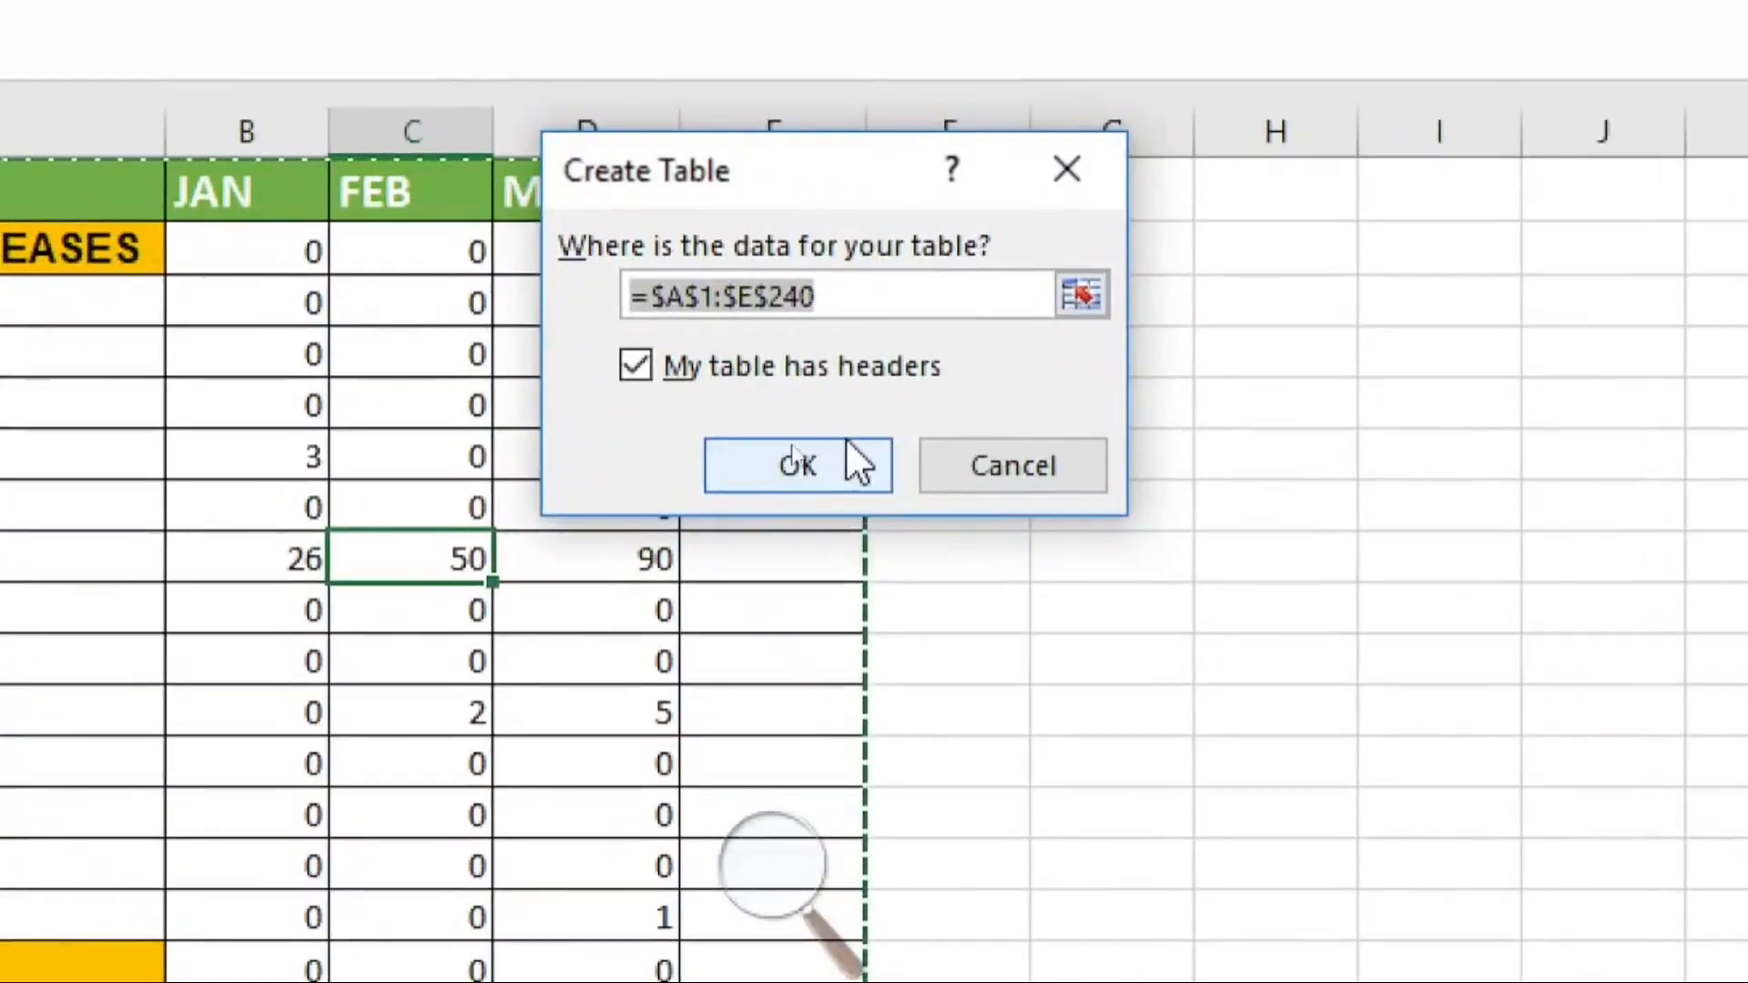
left_click(793, 450)
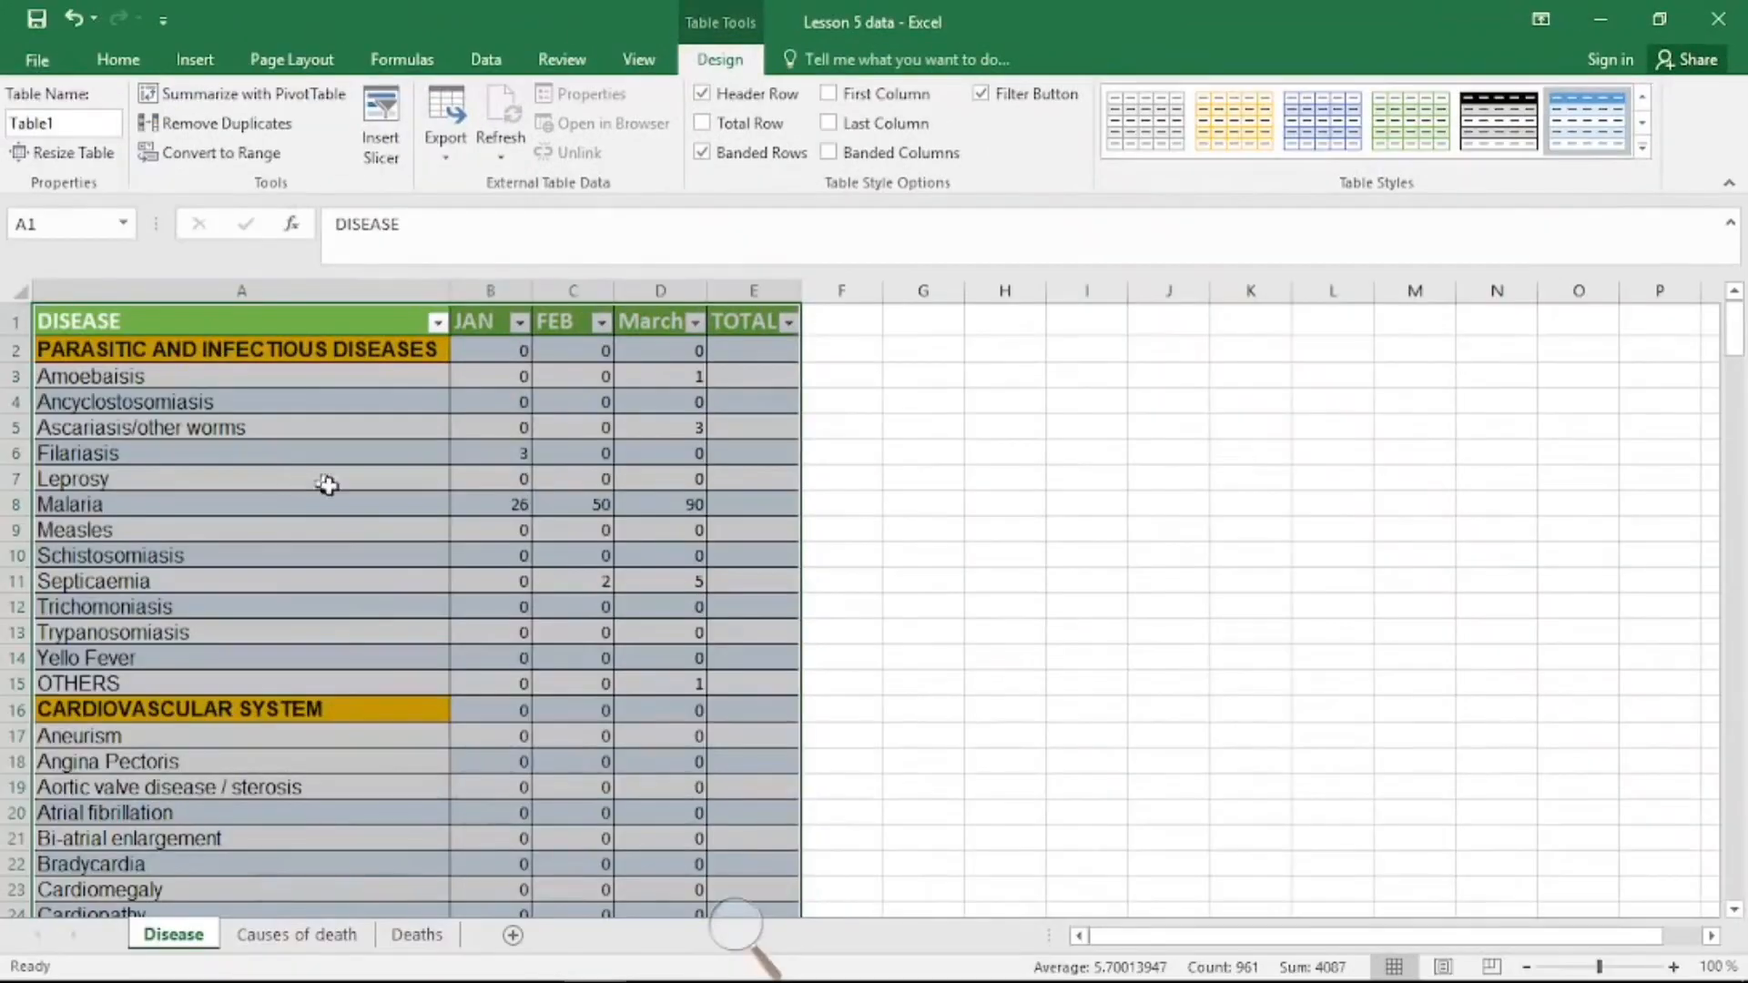
Step: Open the Quick Analysis options for a table cell and close them
left_click(690, 529)
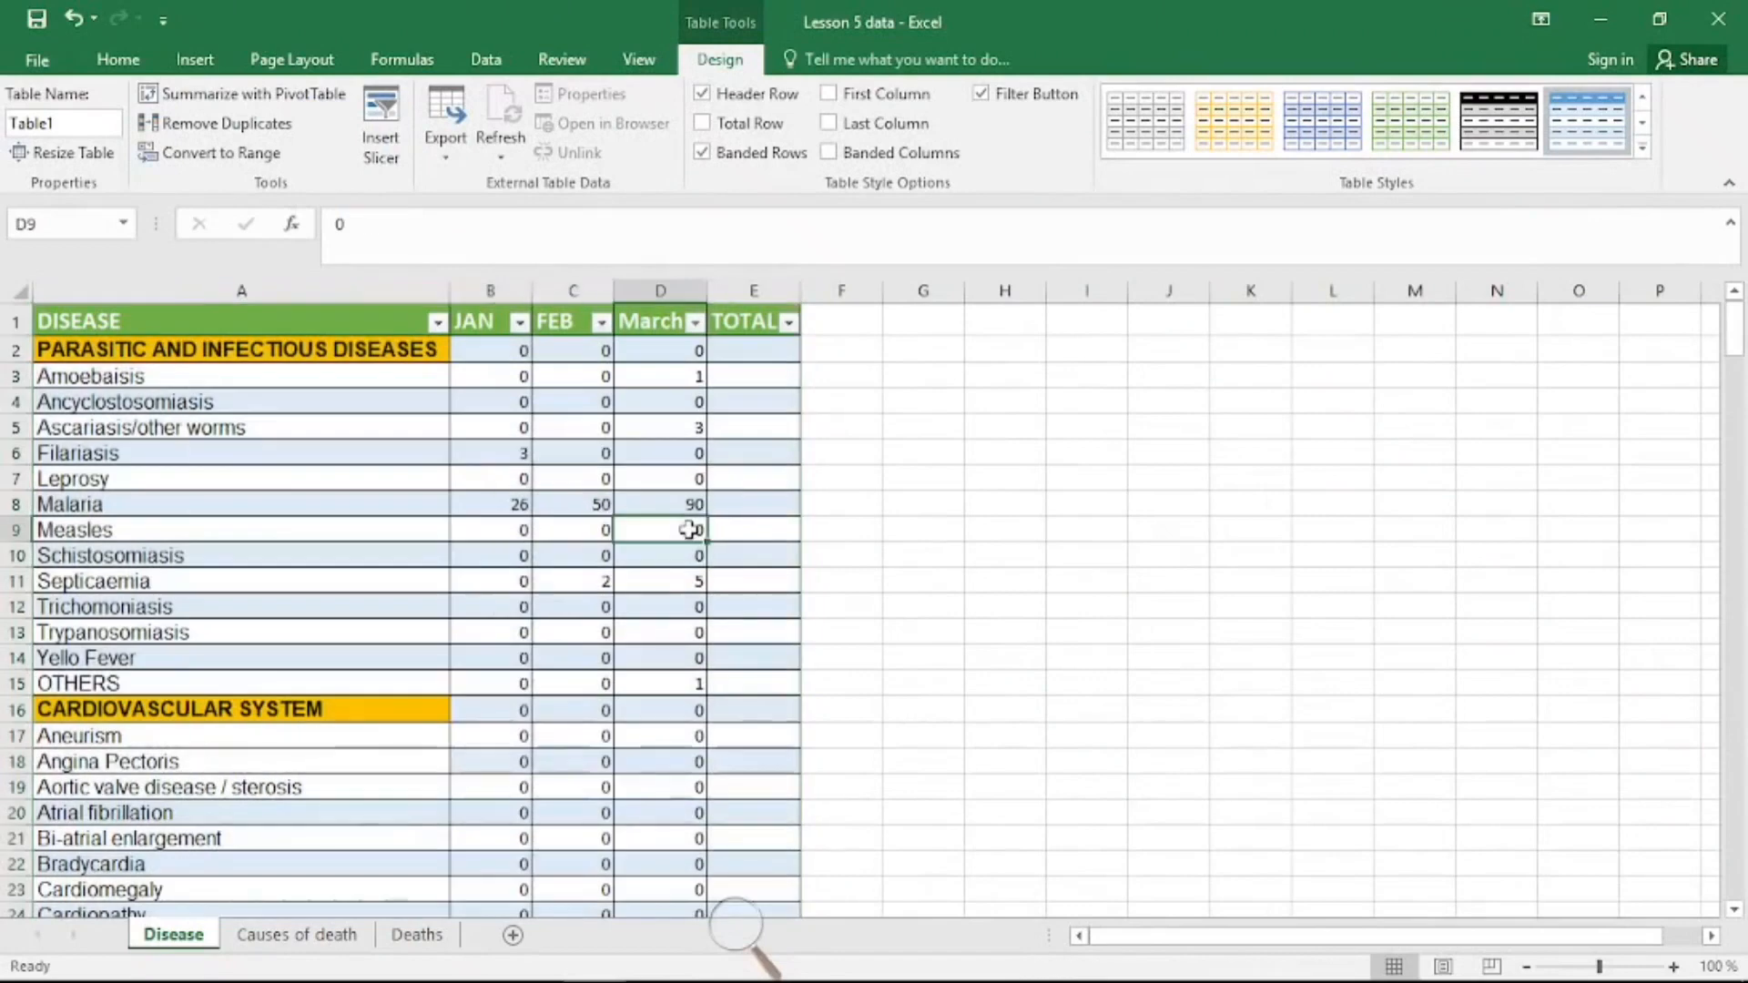
right_click(657, 531)
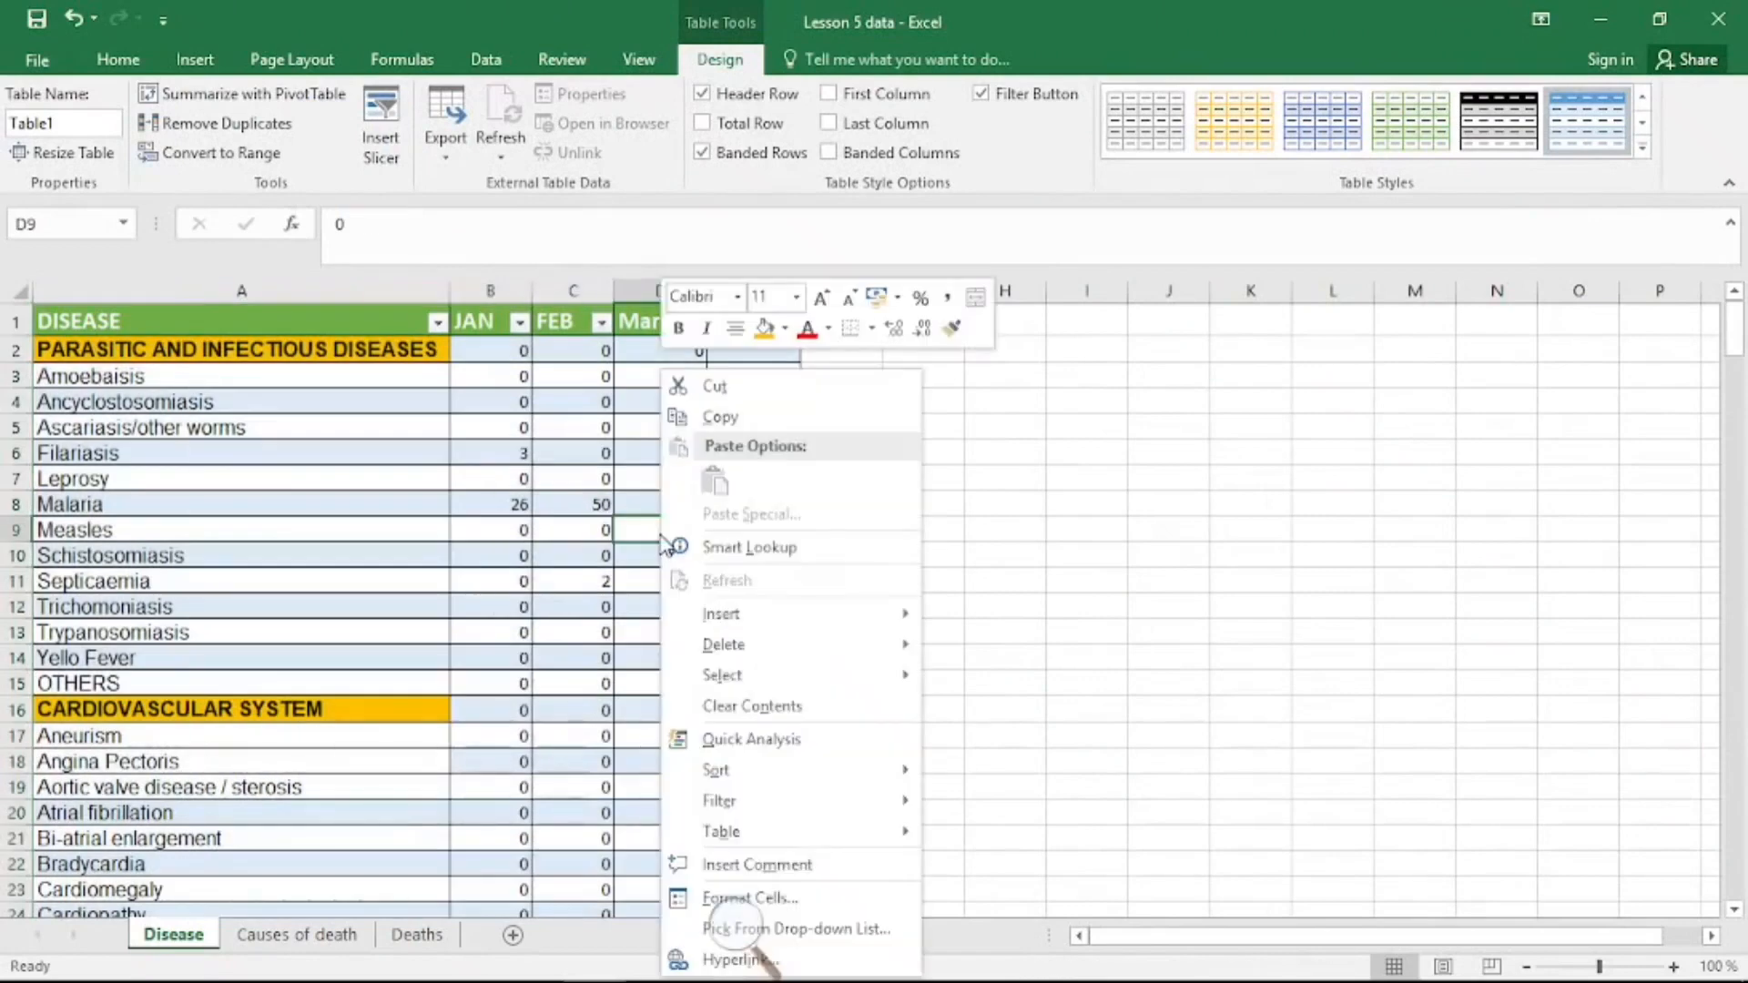
left_click(583, 531)
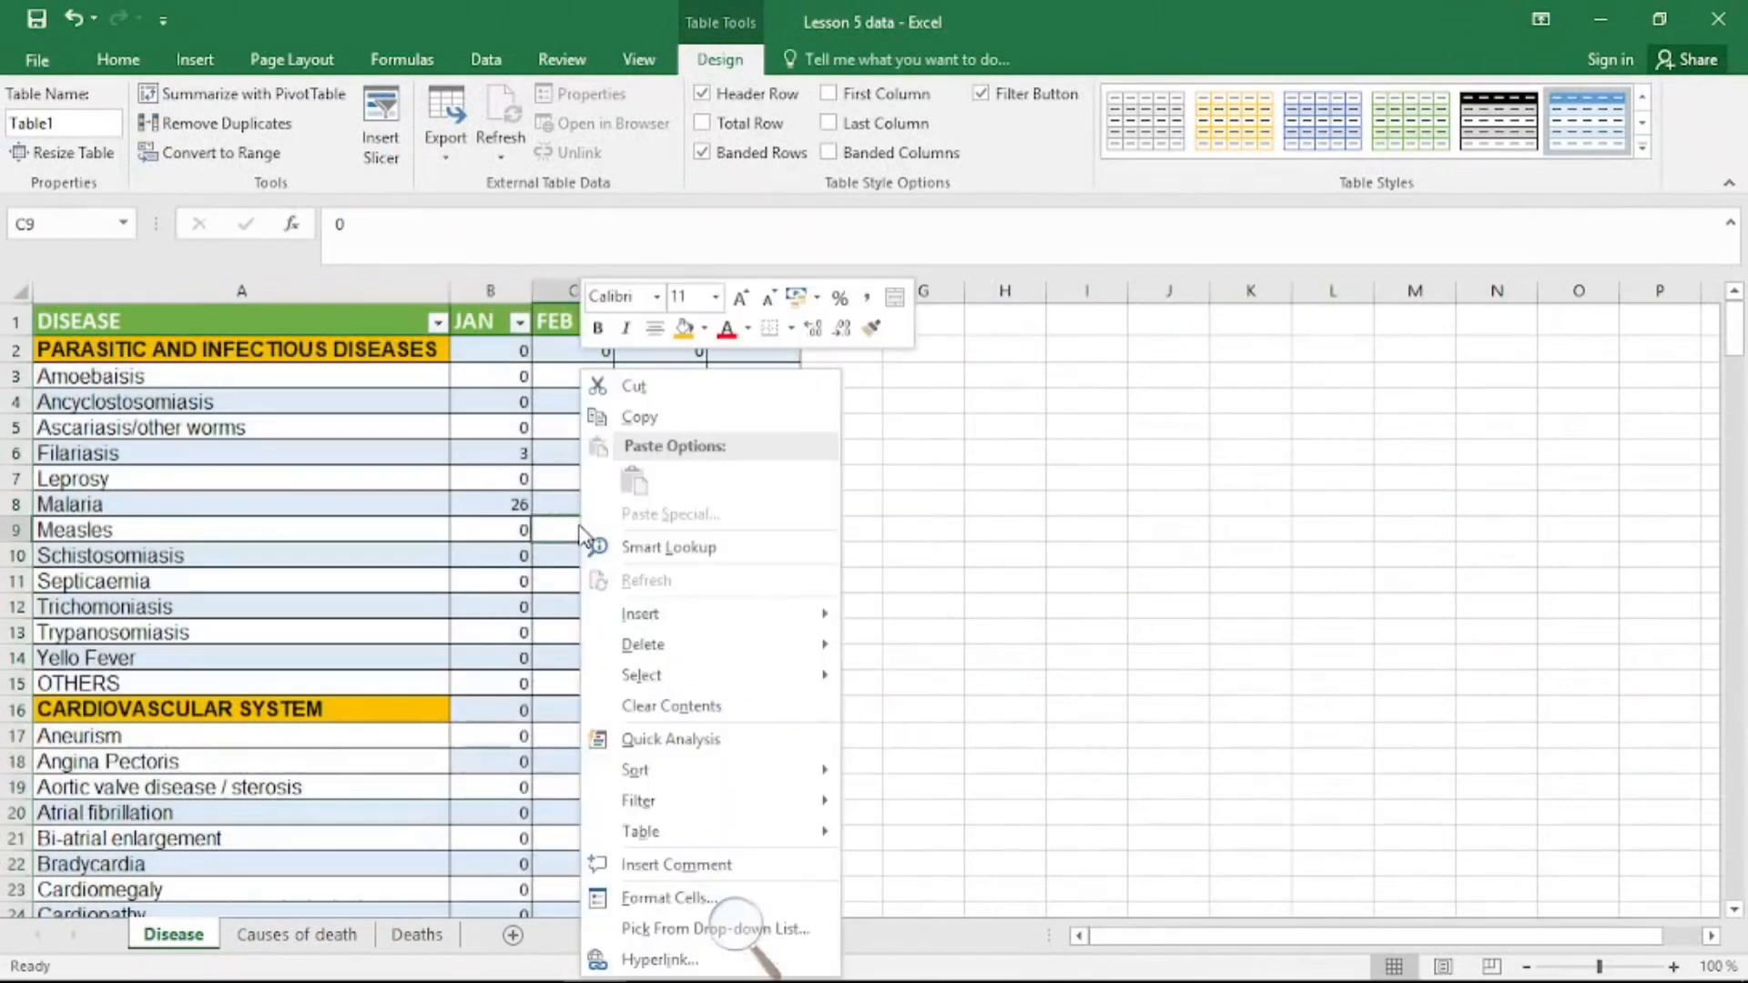
right_click(583, 533)
left_click(671, 739)
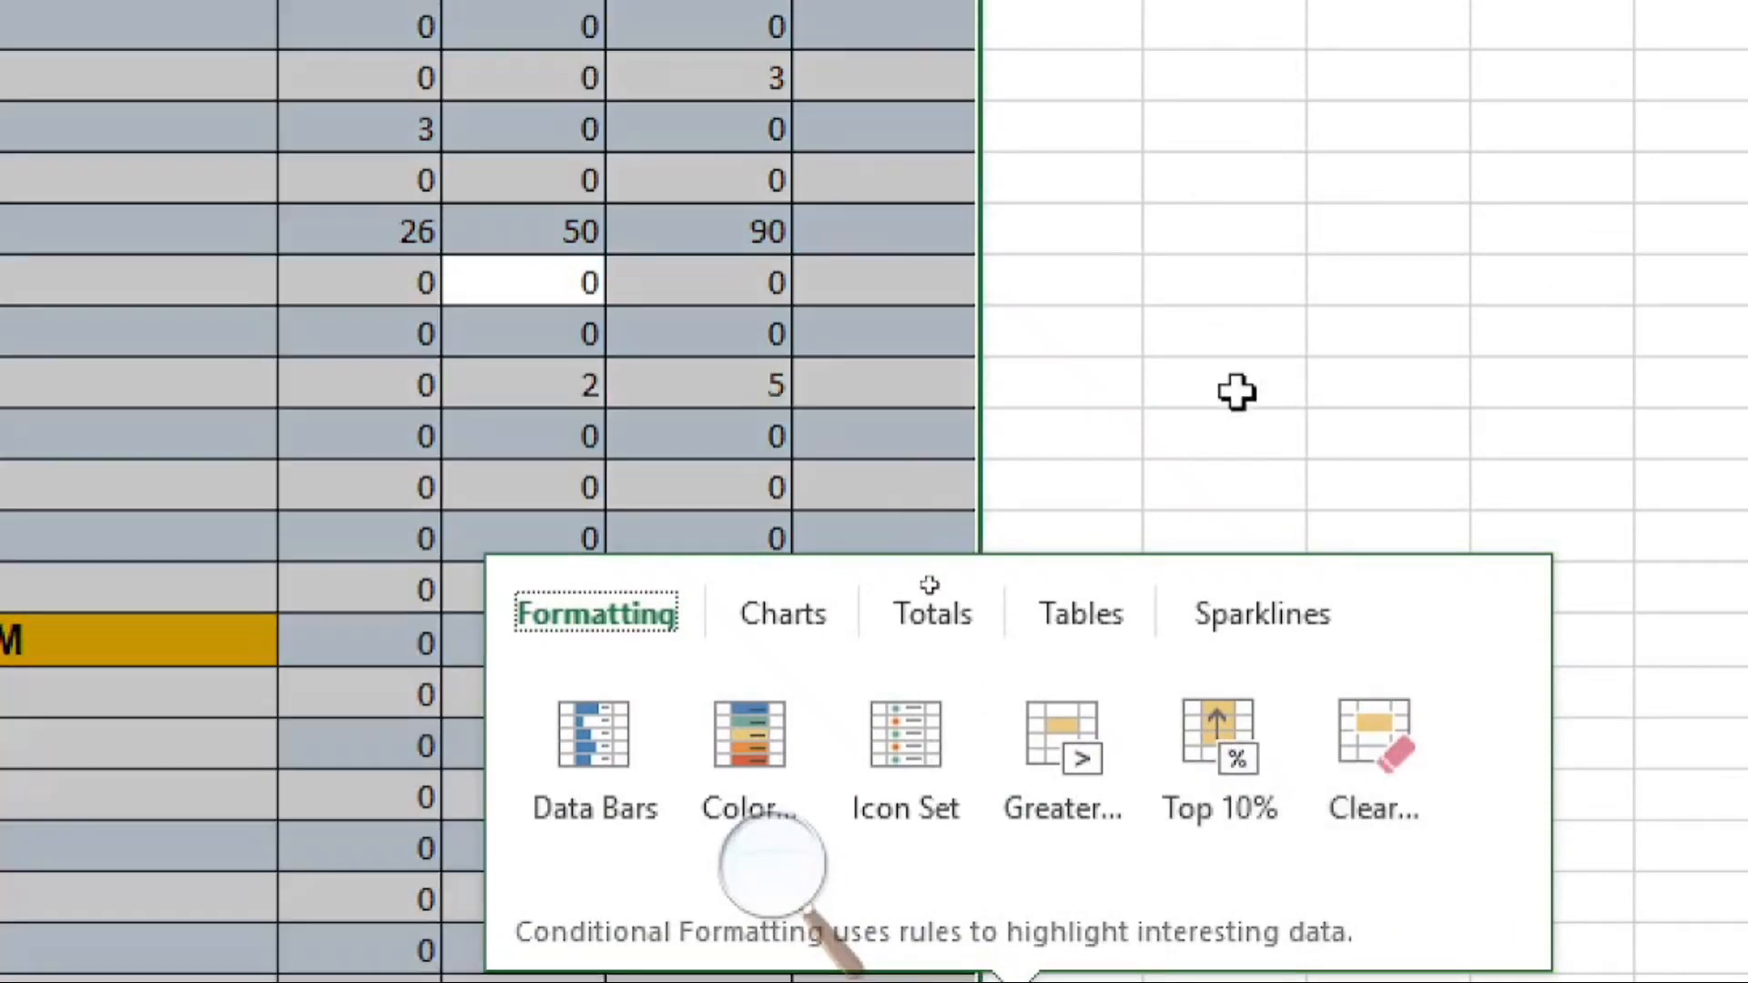
left_click(1237, 392)
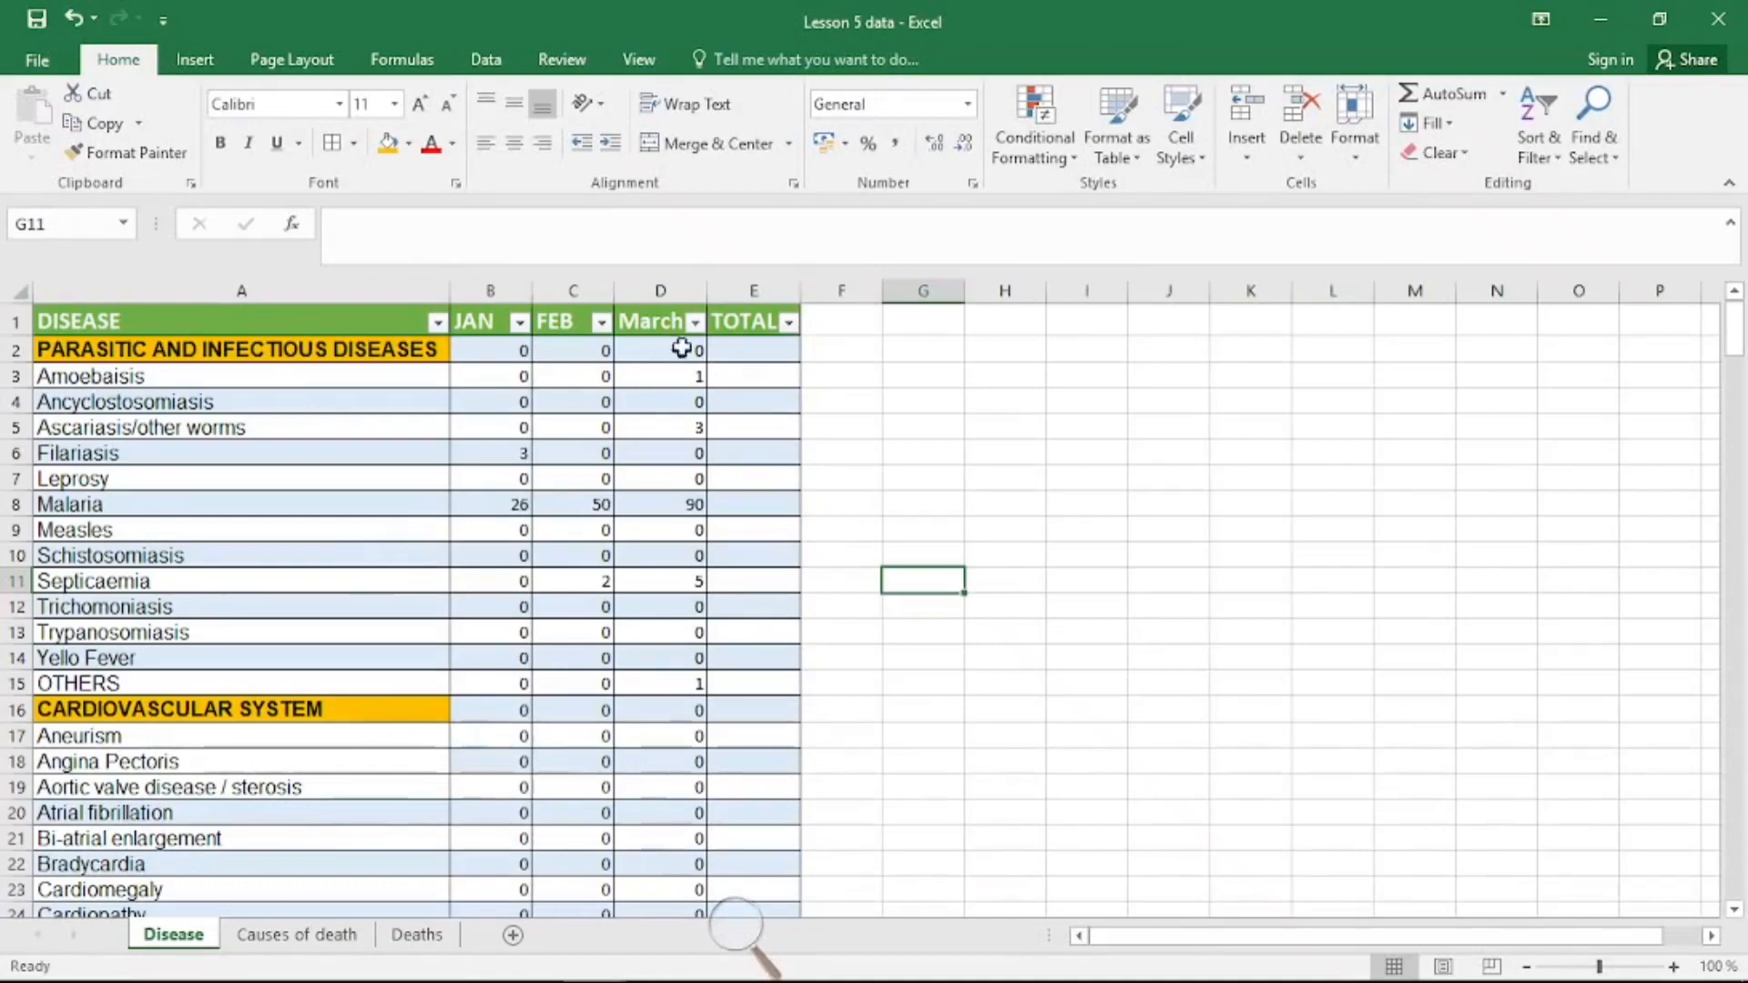
Step: Enter a SUM formula in the first TOTAL cell adding the JAN through March values of its row
left_click(730, 350)
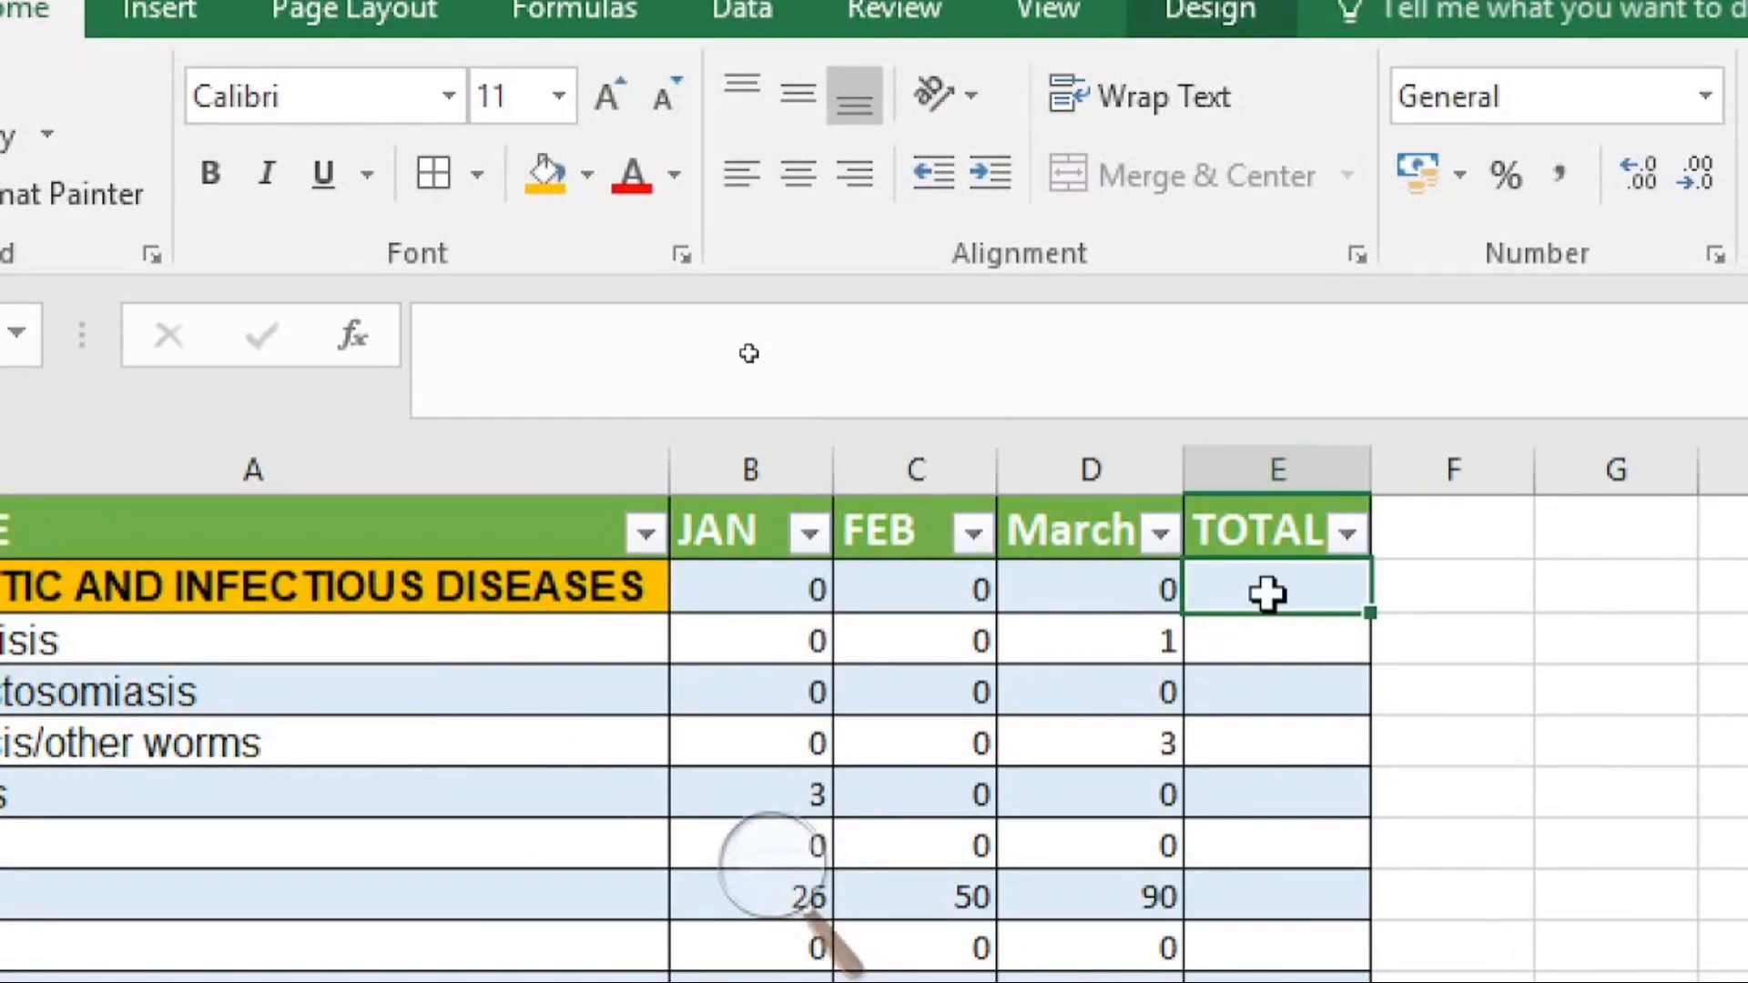
type("=")
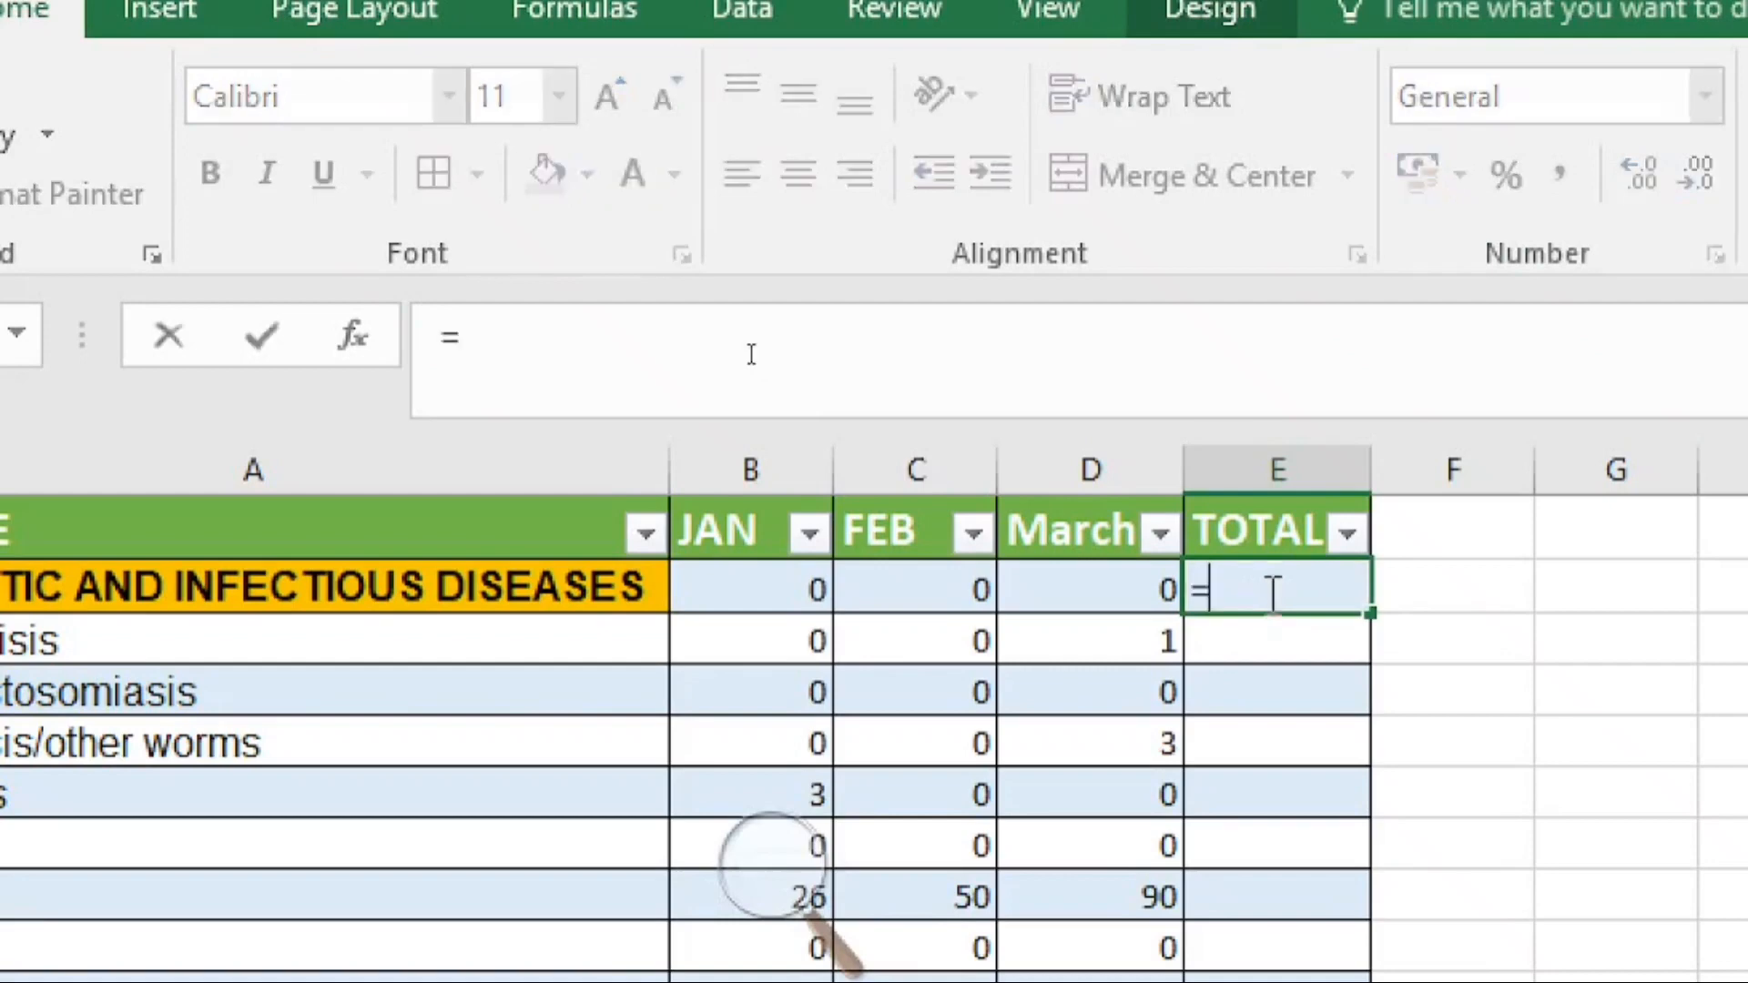
type("su")
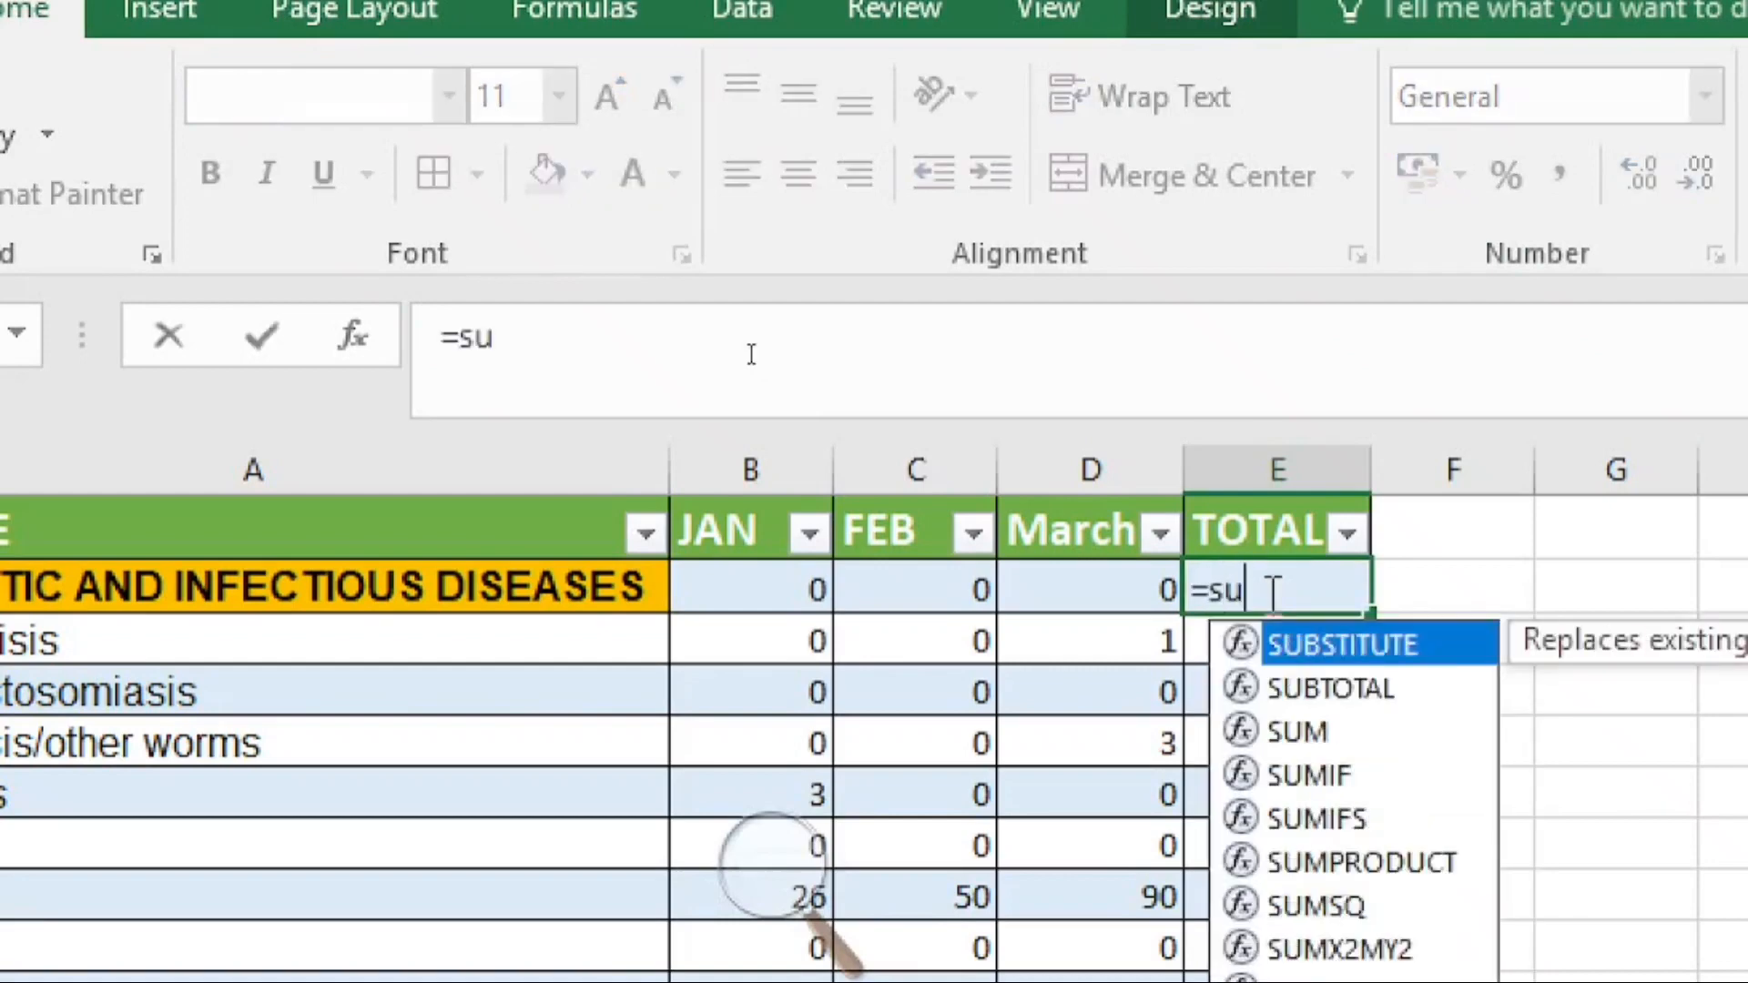
double_click(1293, 731)
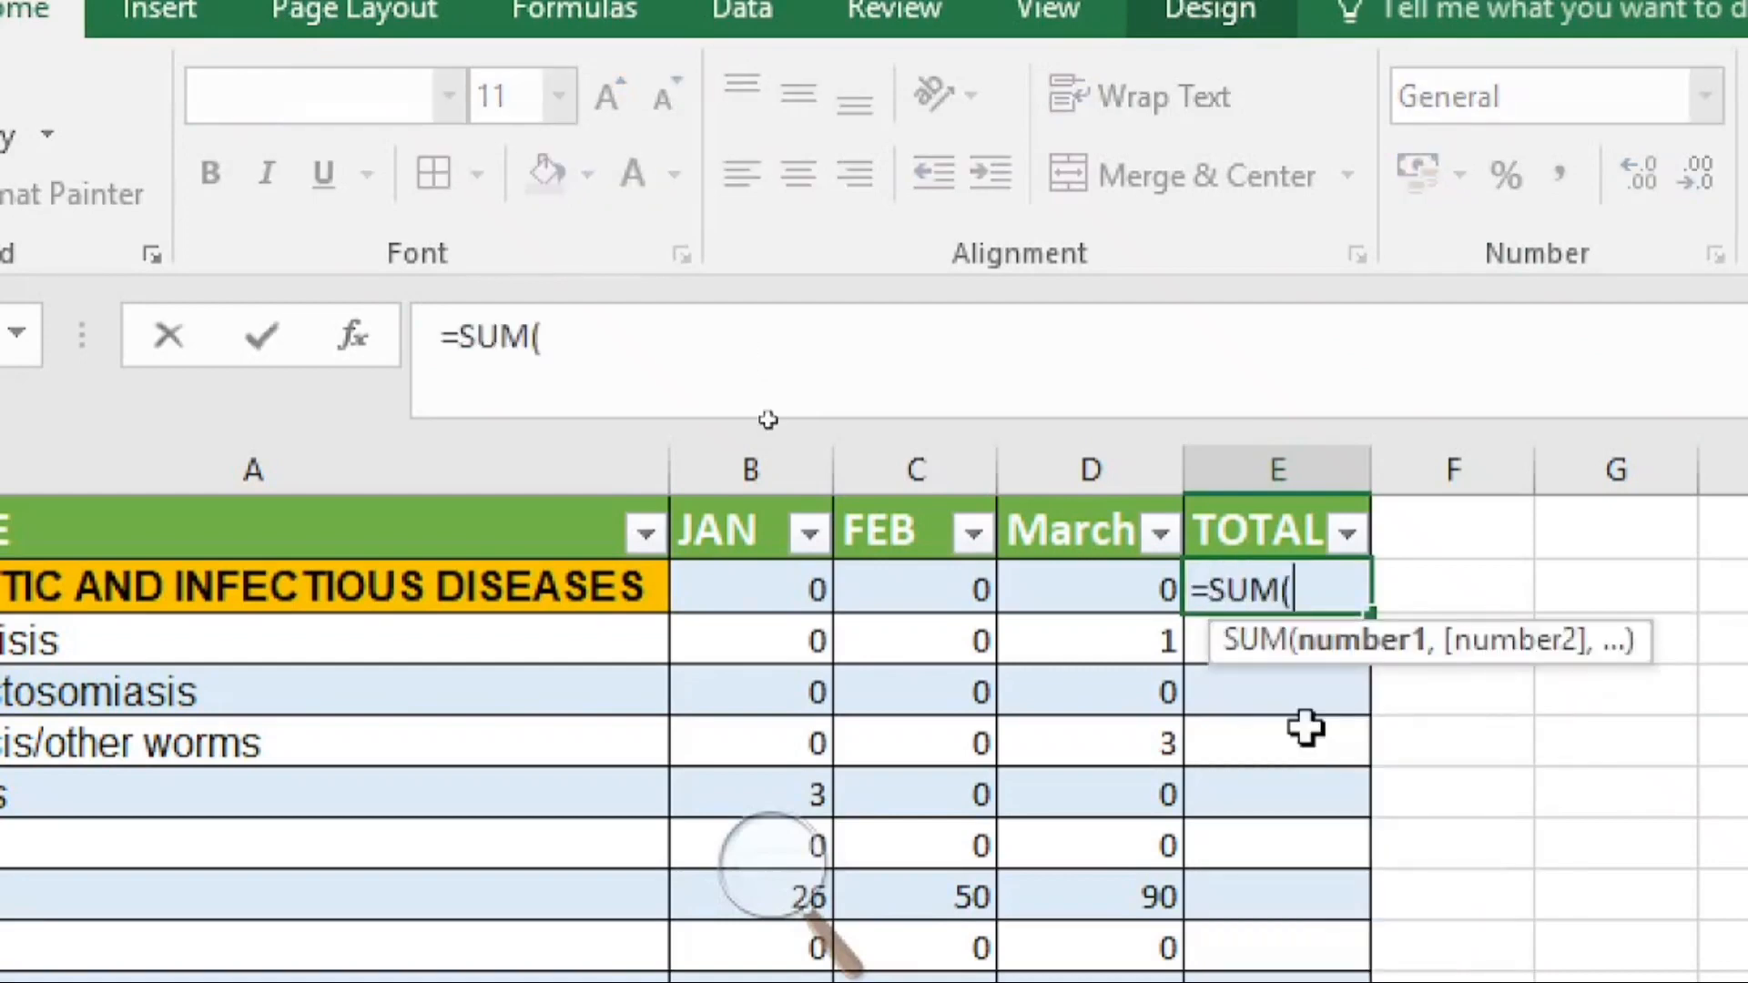
left_click_drag(785, 587, 1109, 587)
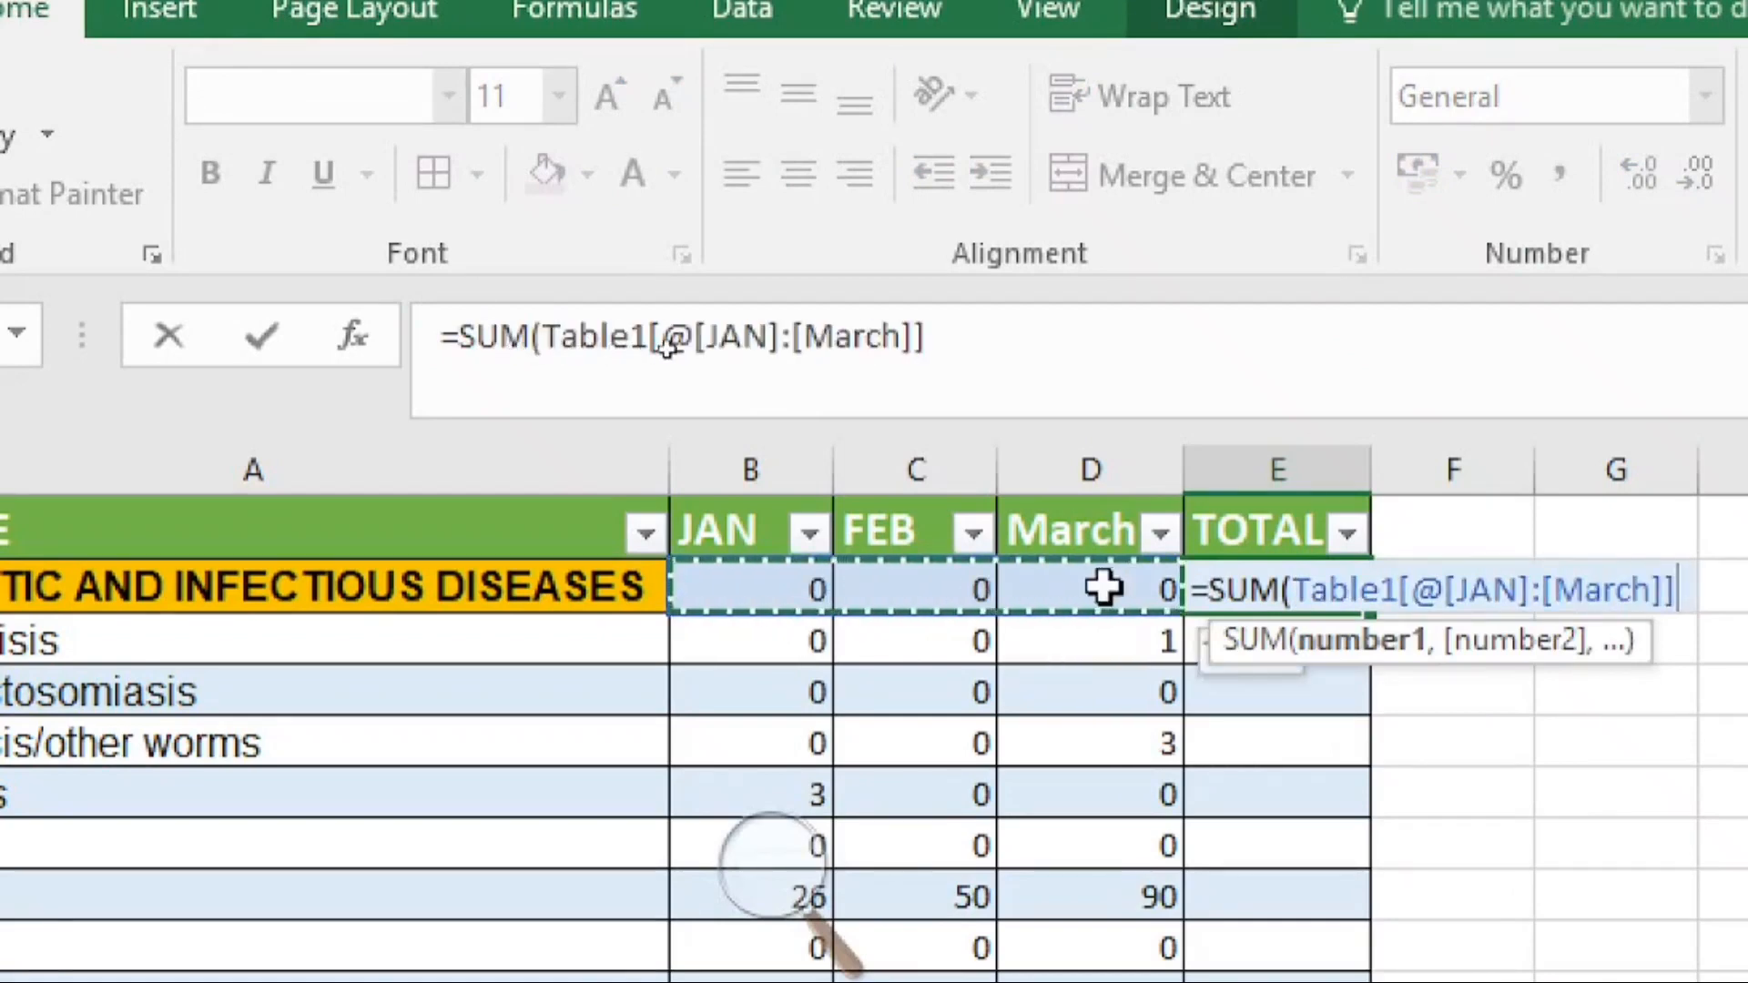
type(")")
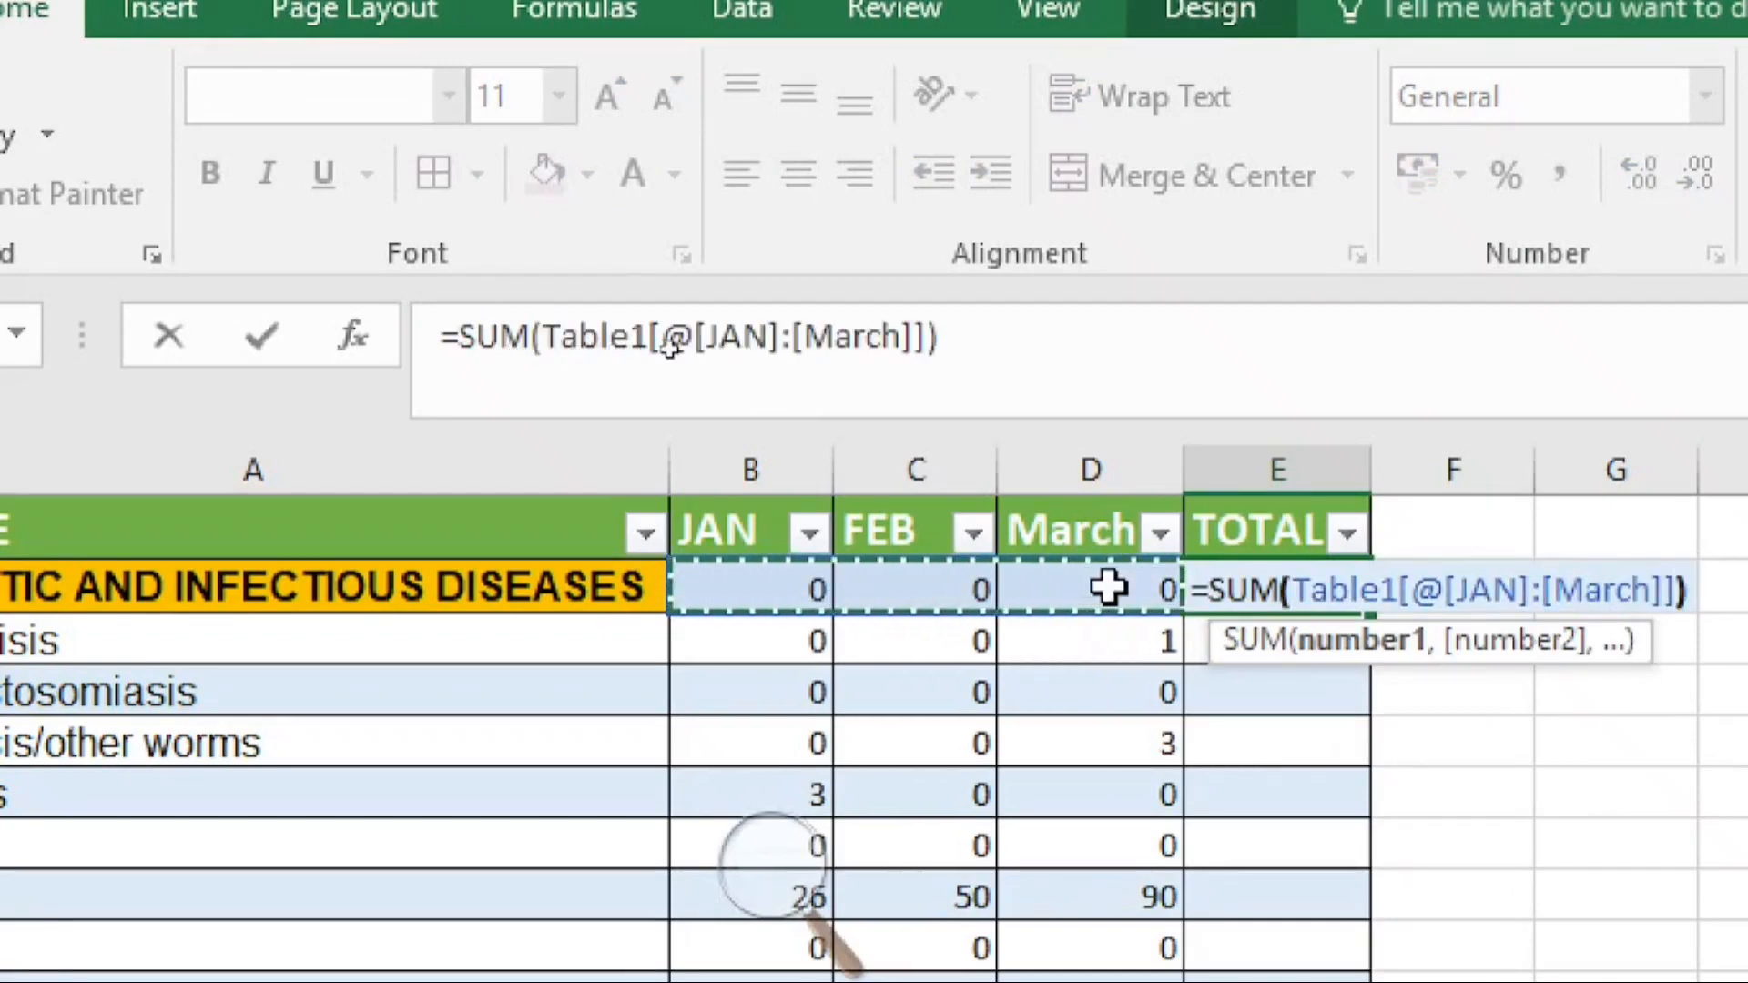
key("Return")
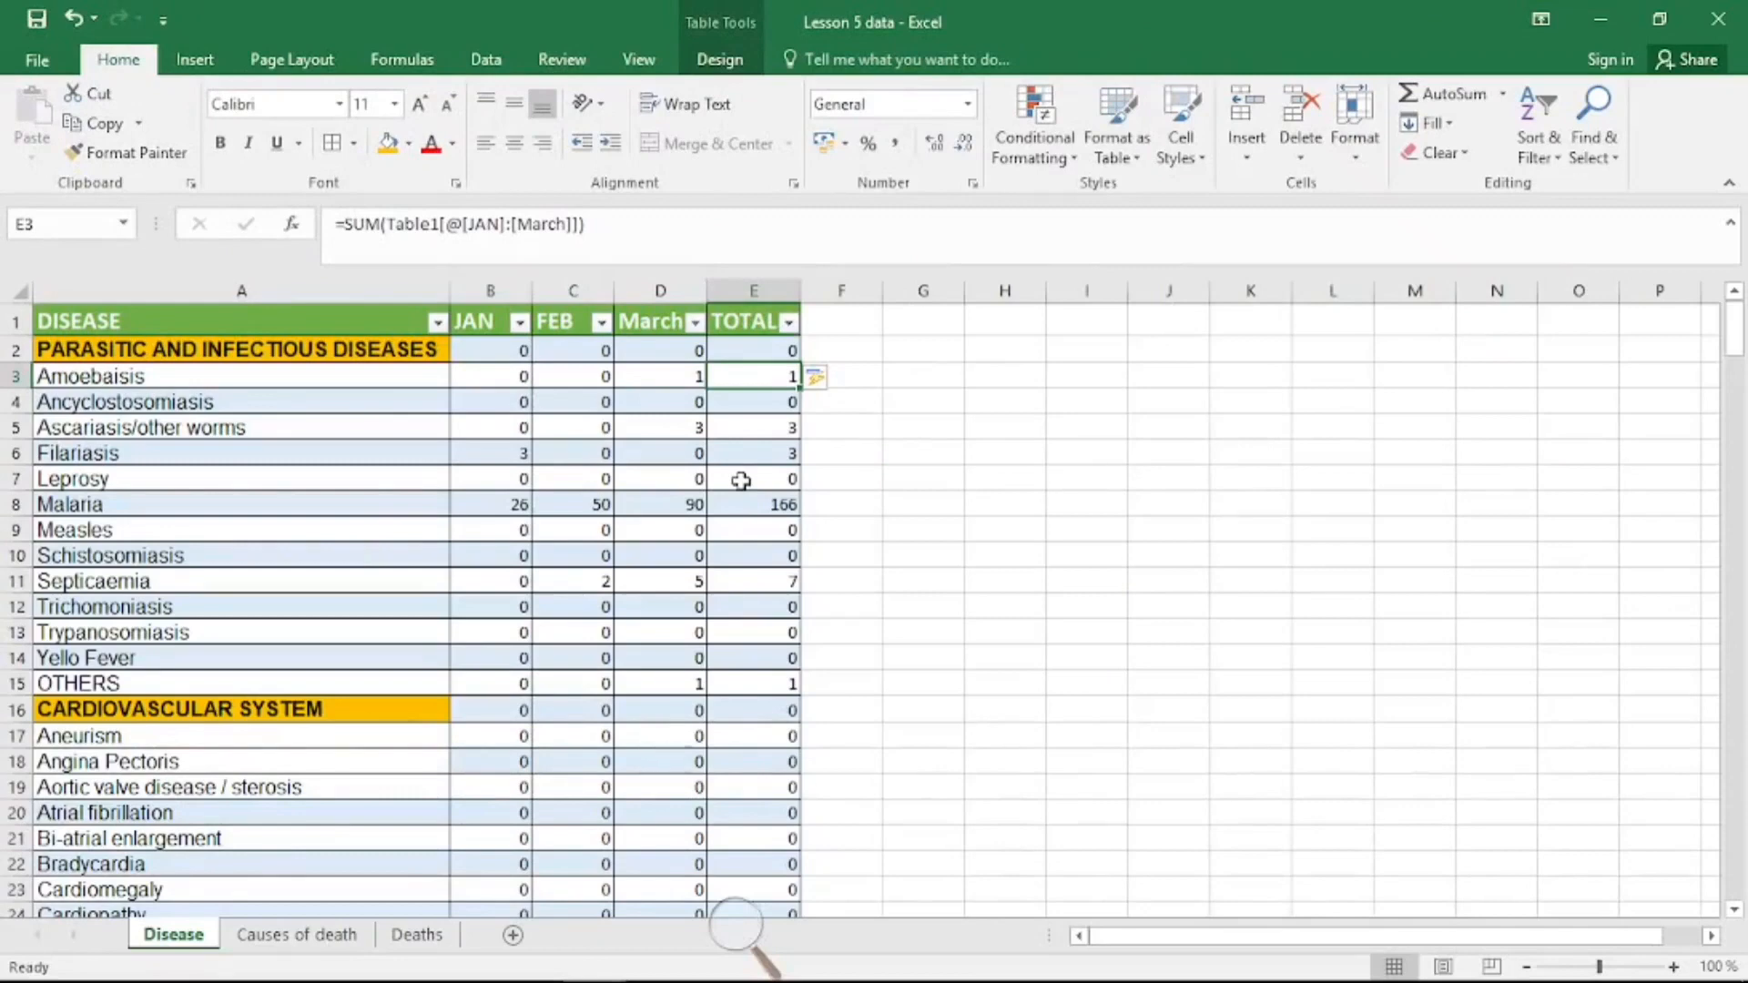
Step: Sort the table by the TOTAL column from largest to smallest
left_click(774, 347)
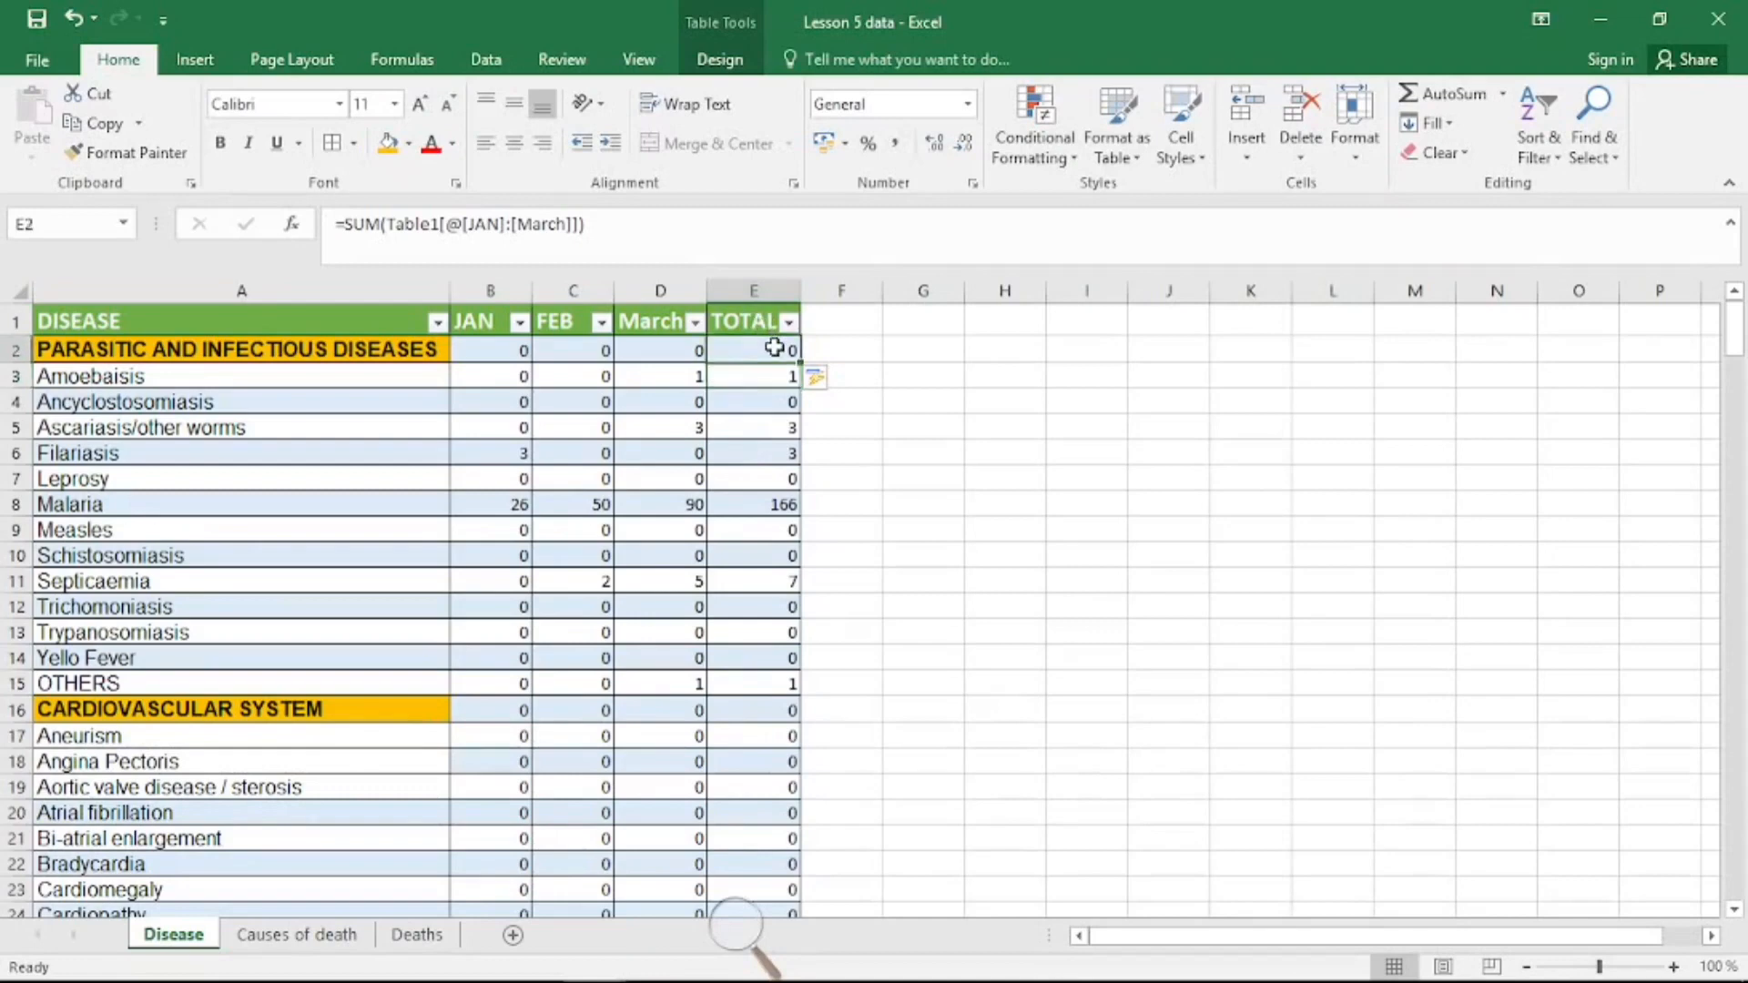
left_click(765, 325)
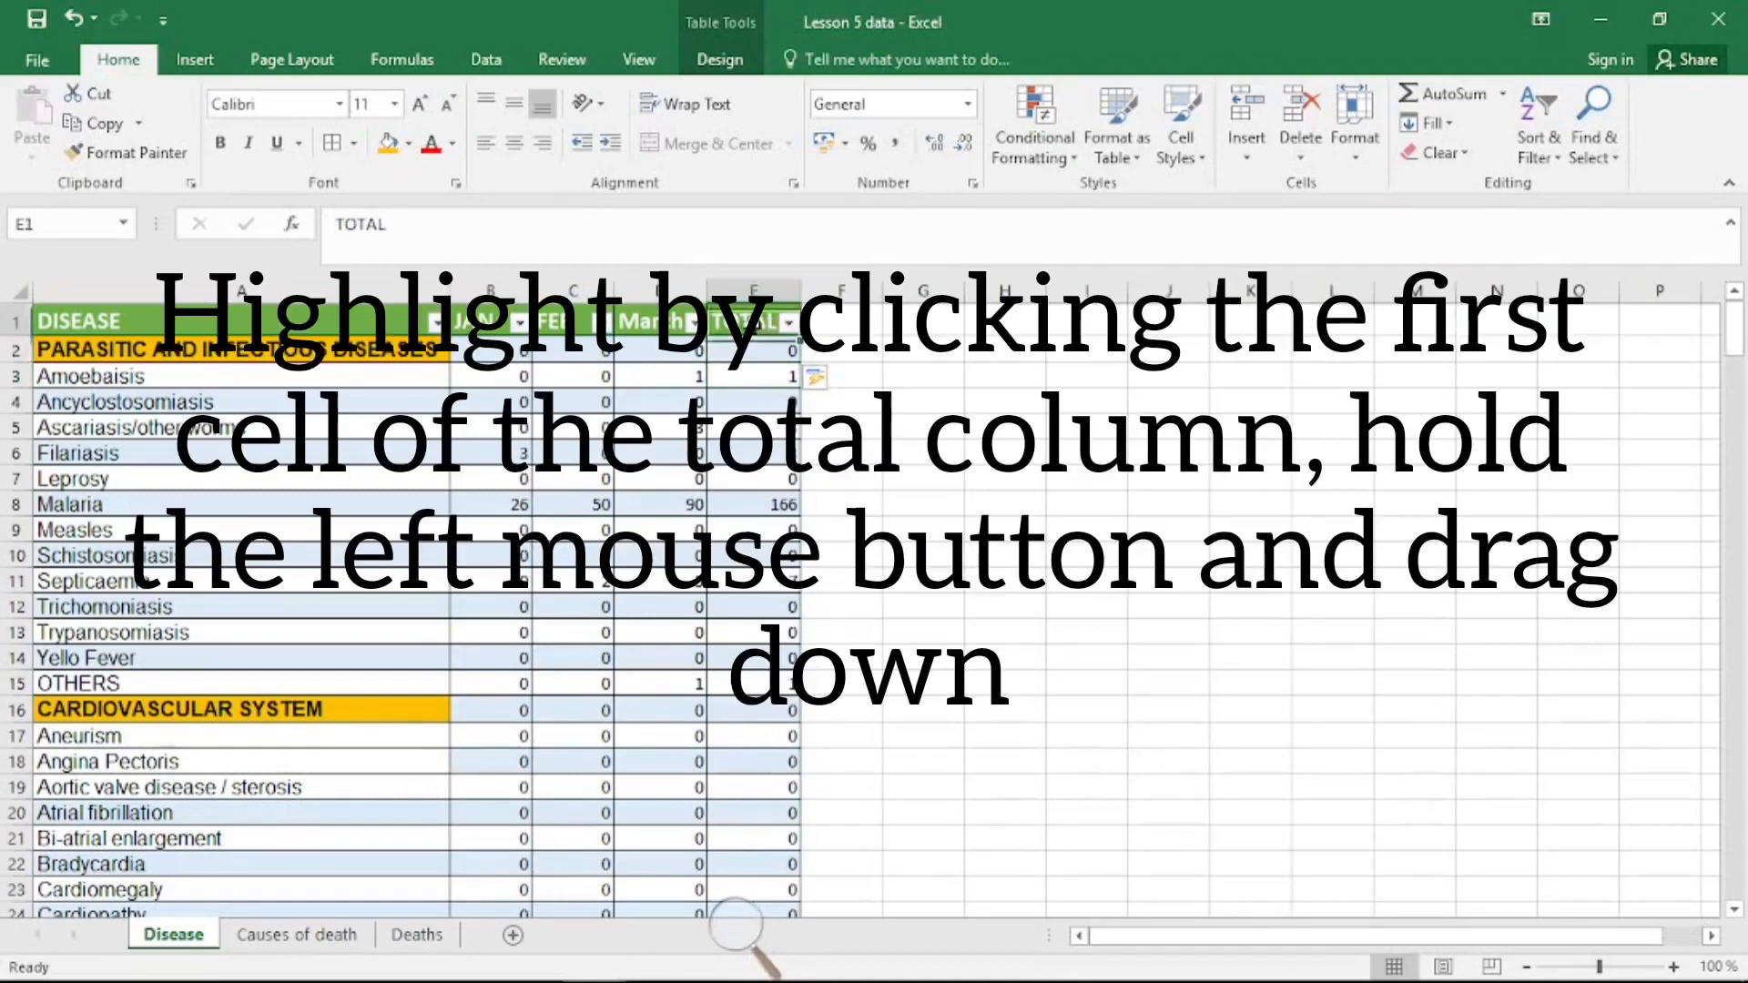
left_click(756, 292)
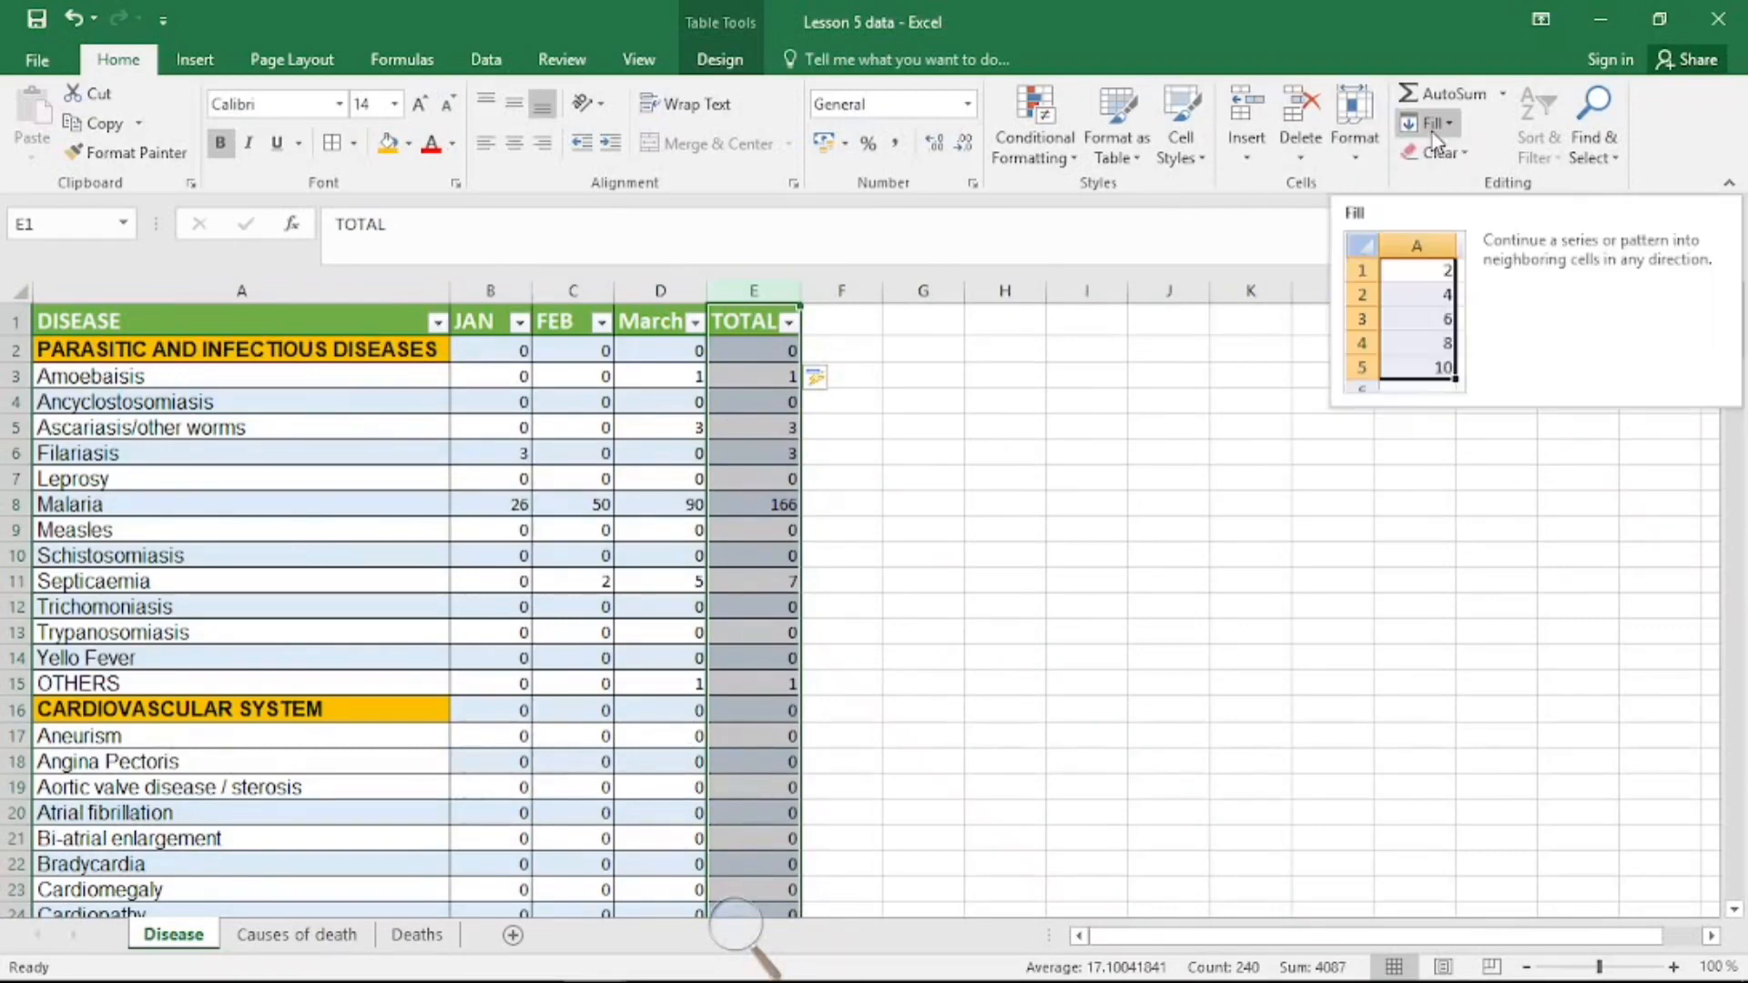
left_click(736, 322)
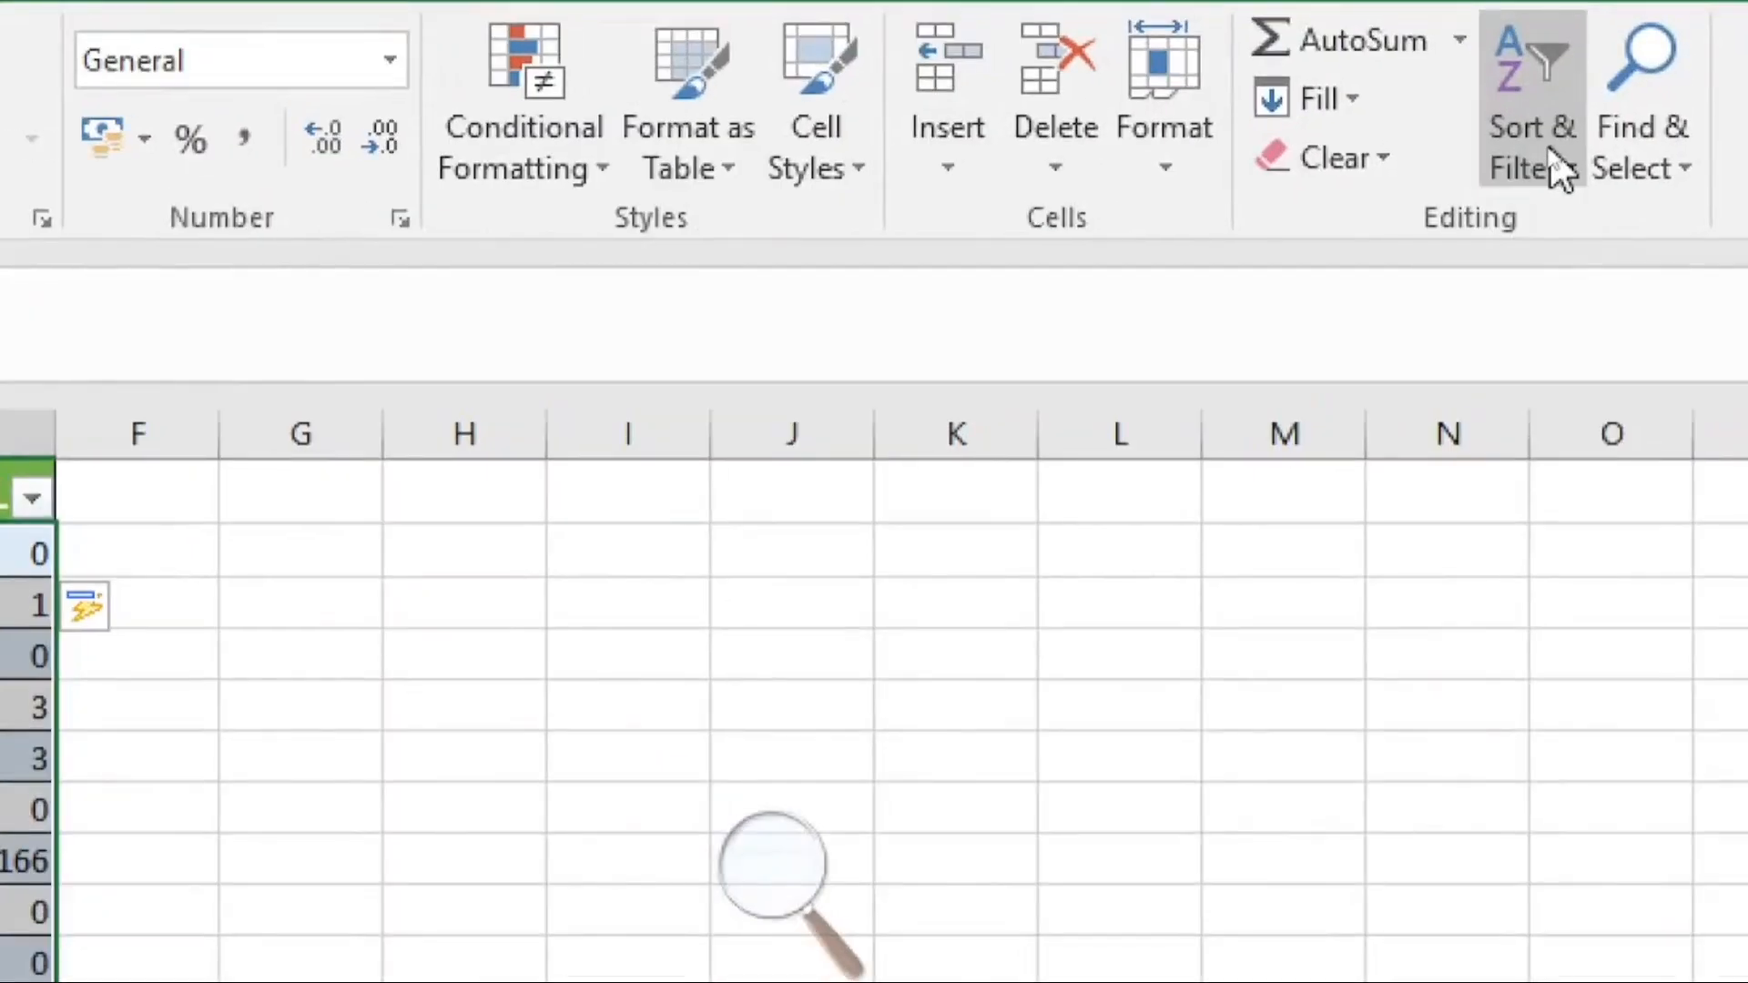
left_click(1559, 168)
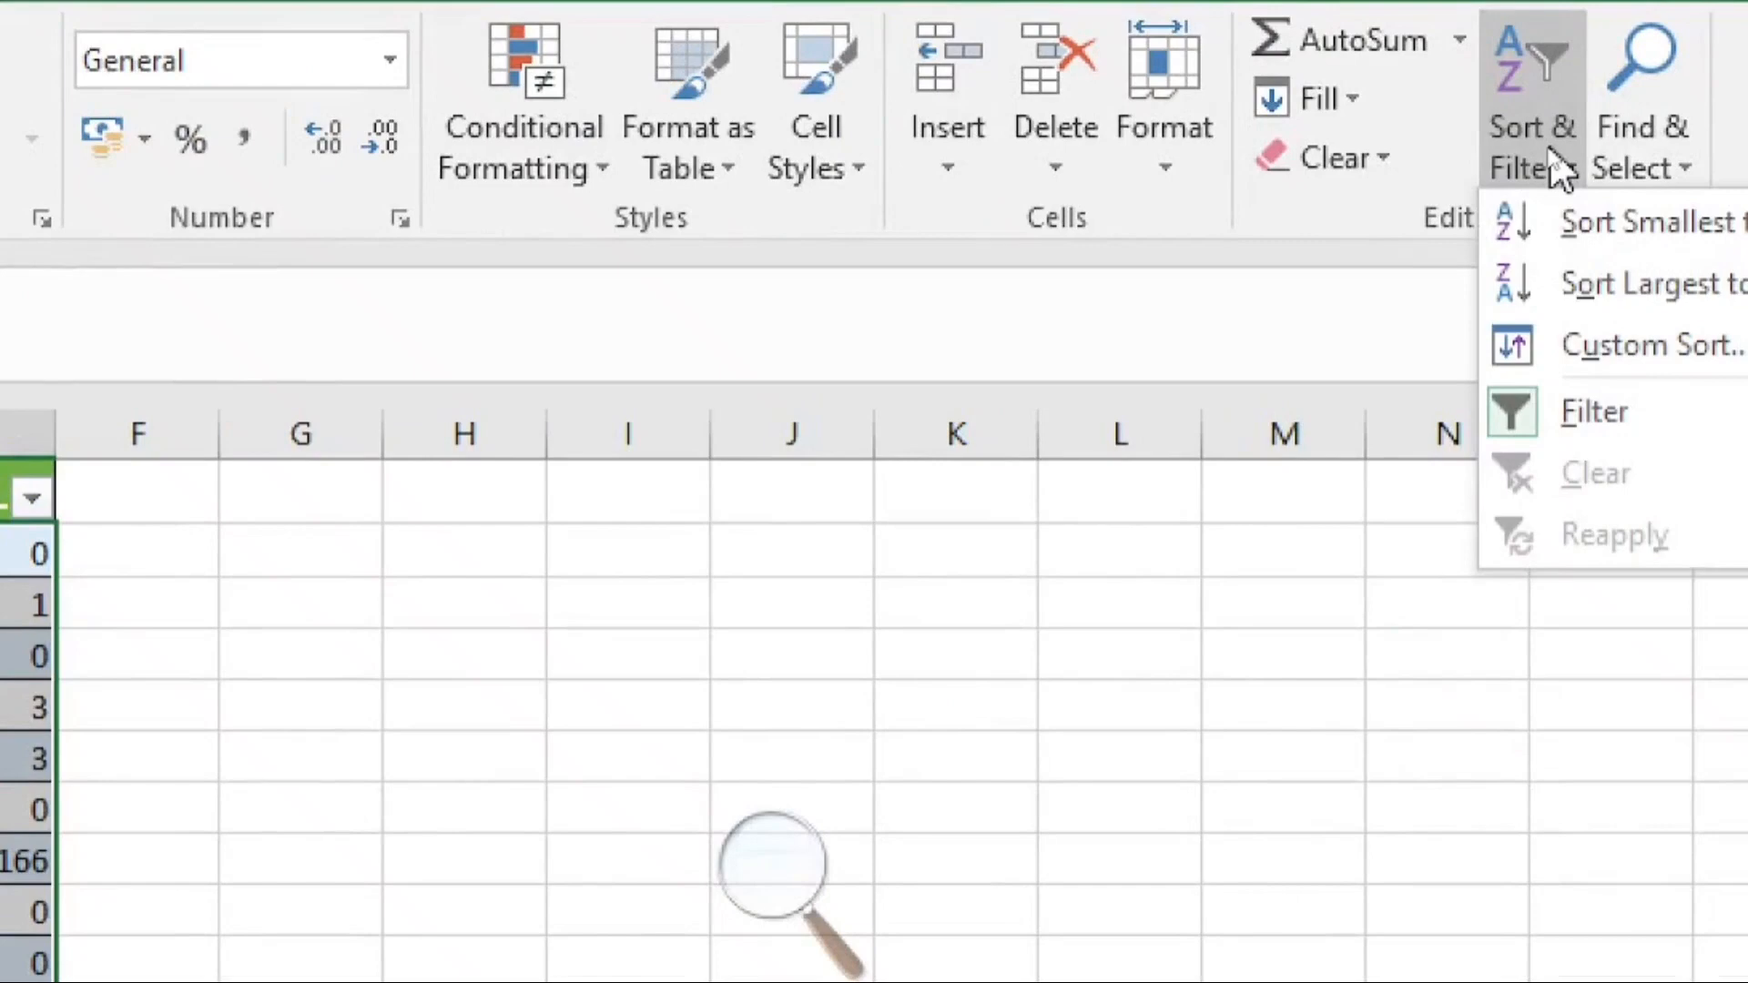
left_click(1575, 286)
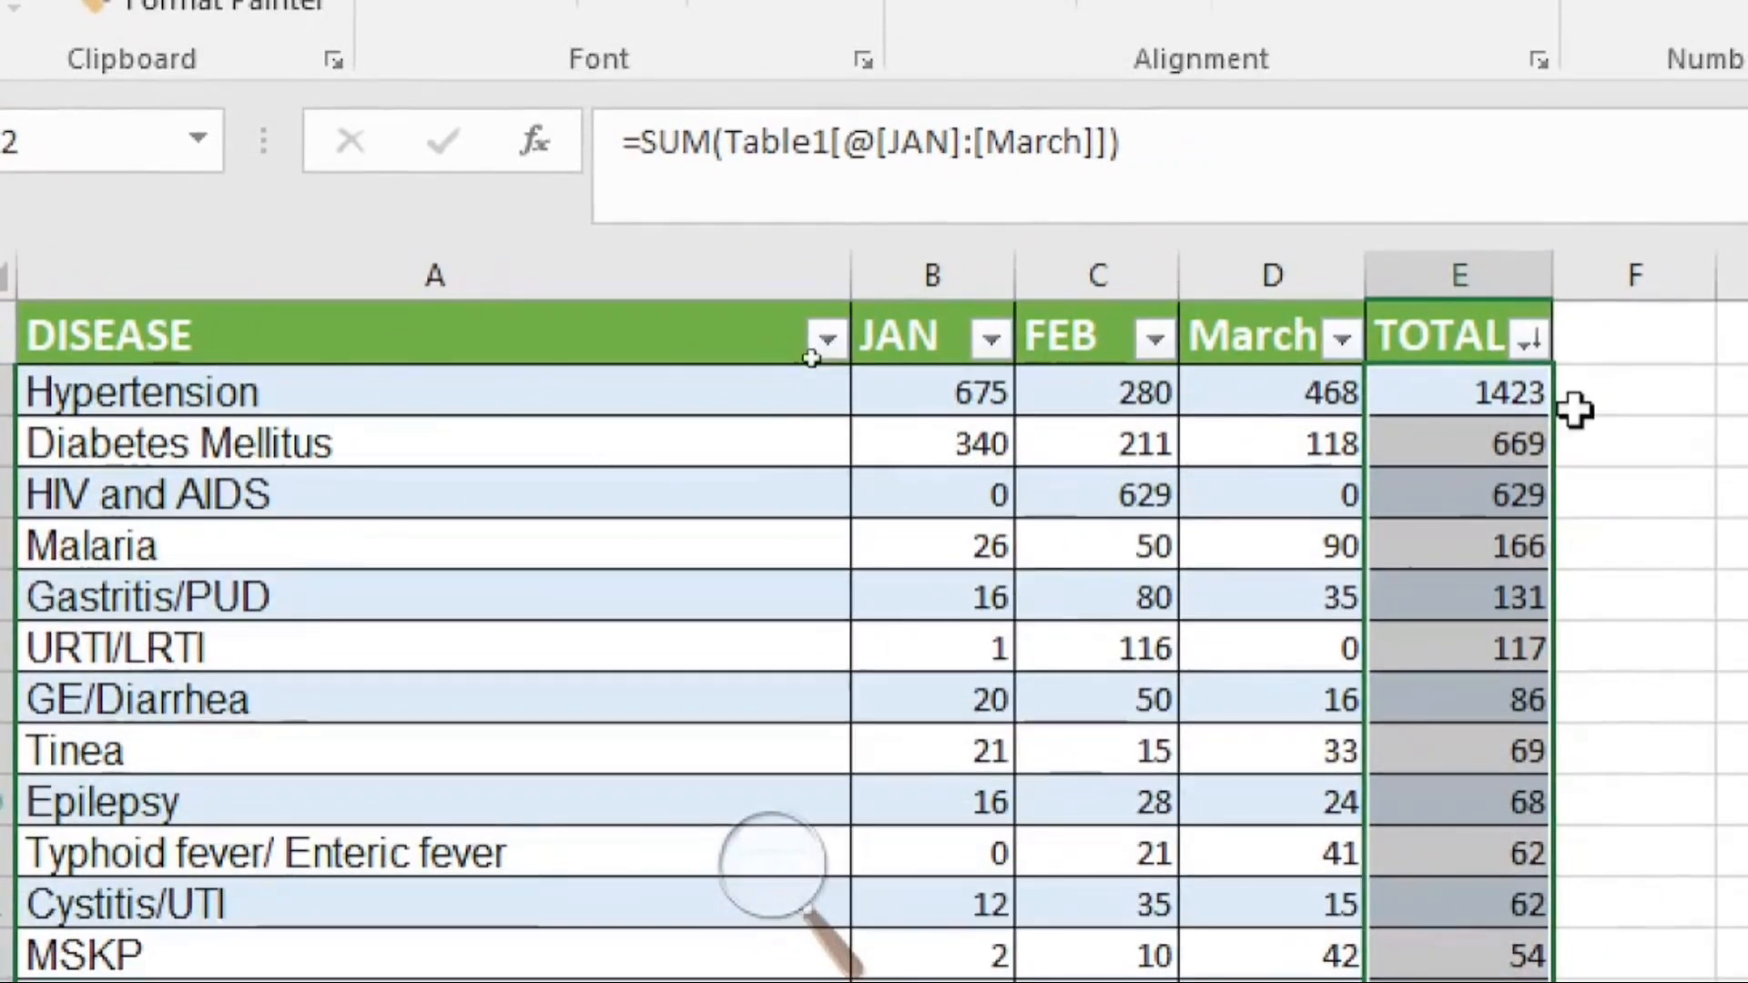
Step: Set the FEB value for HIV and AIDS to 0
left_click(210, 395)
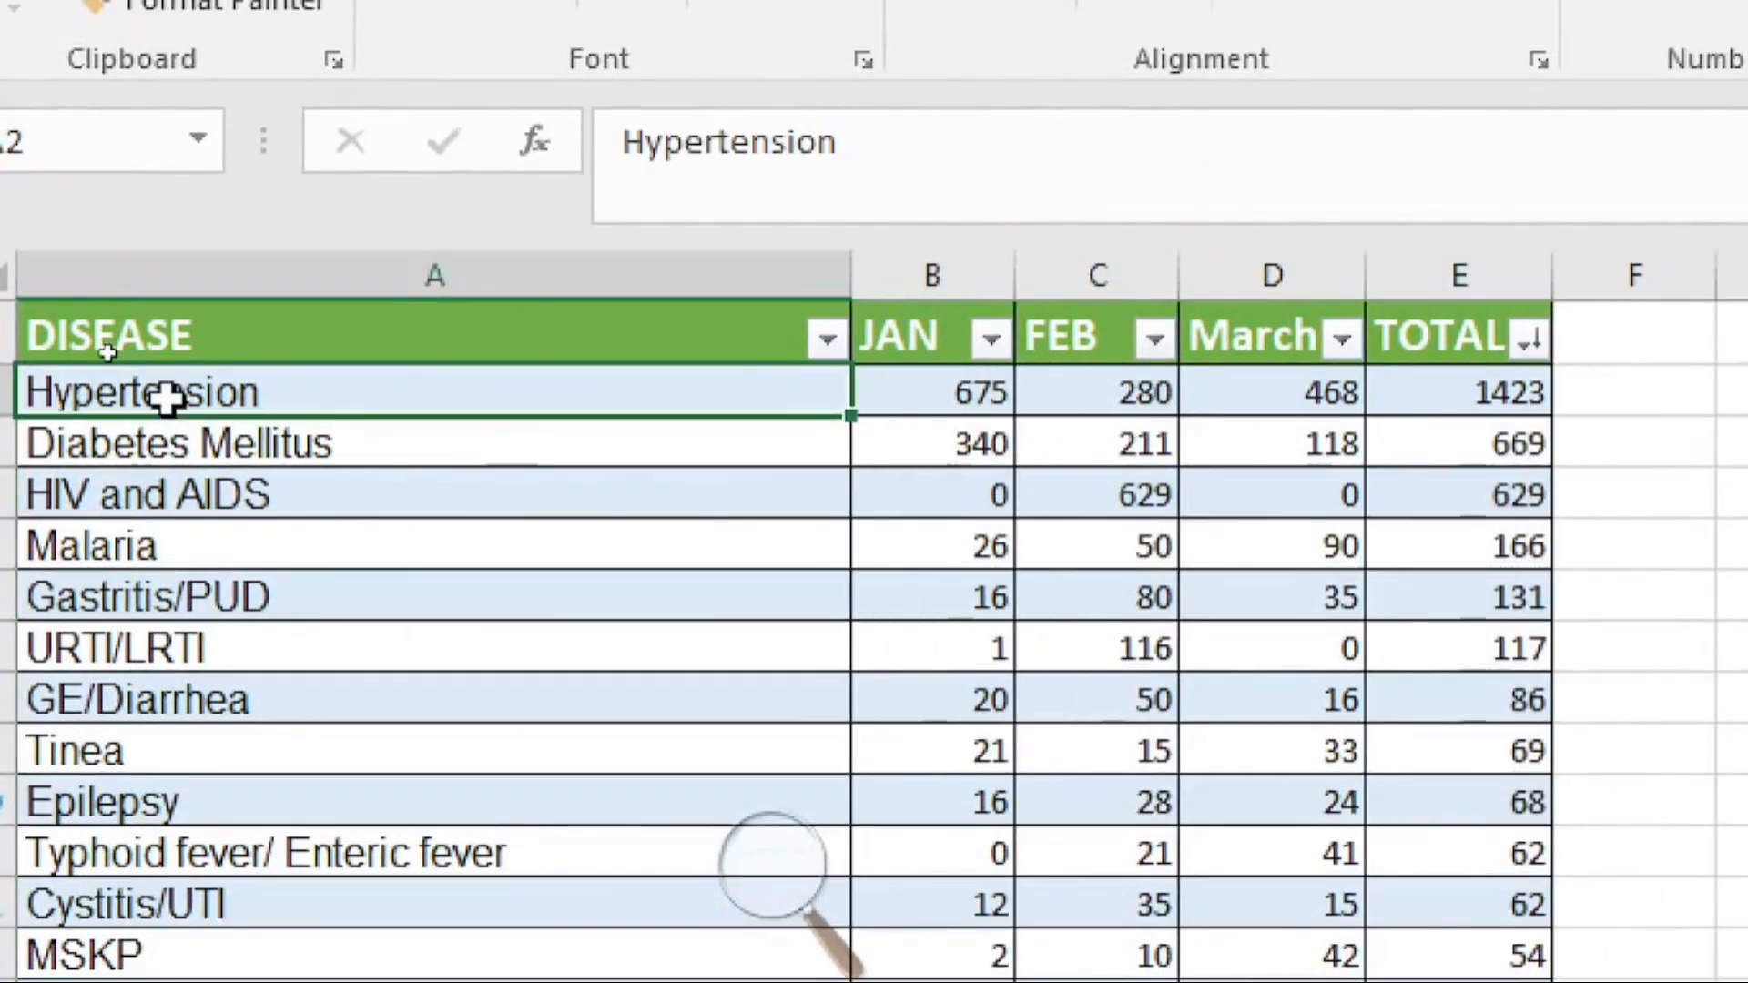
left_click(181, 442)
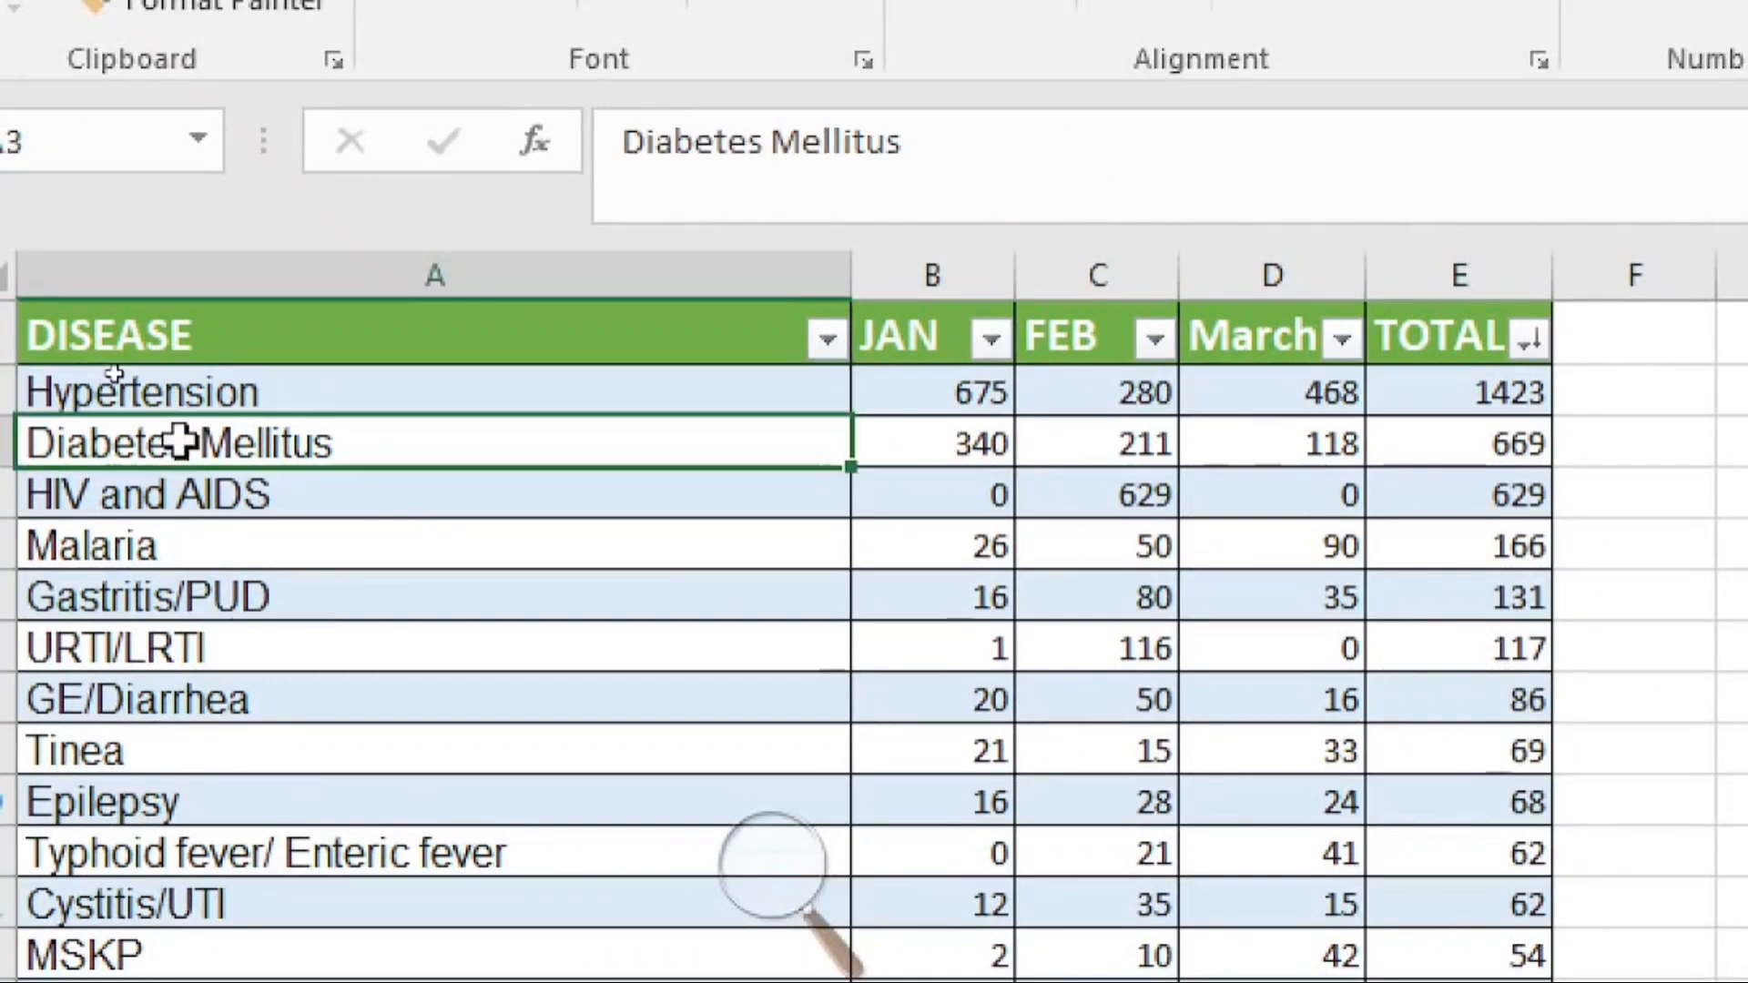
left_click(191, 510)
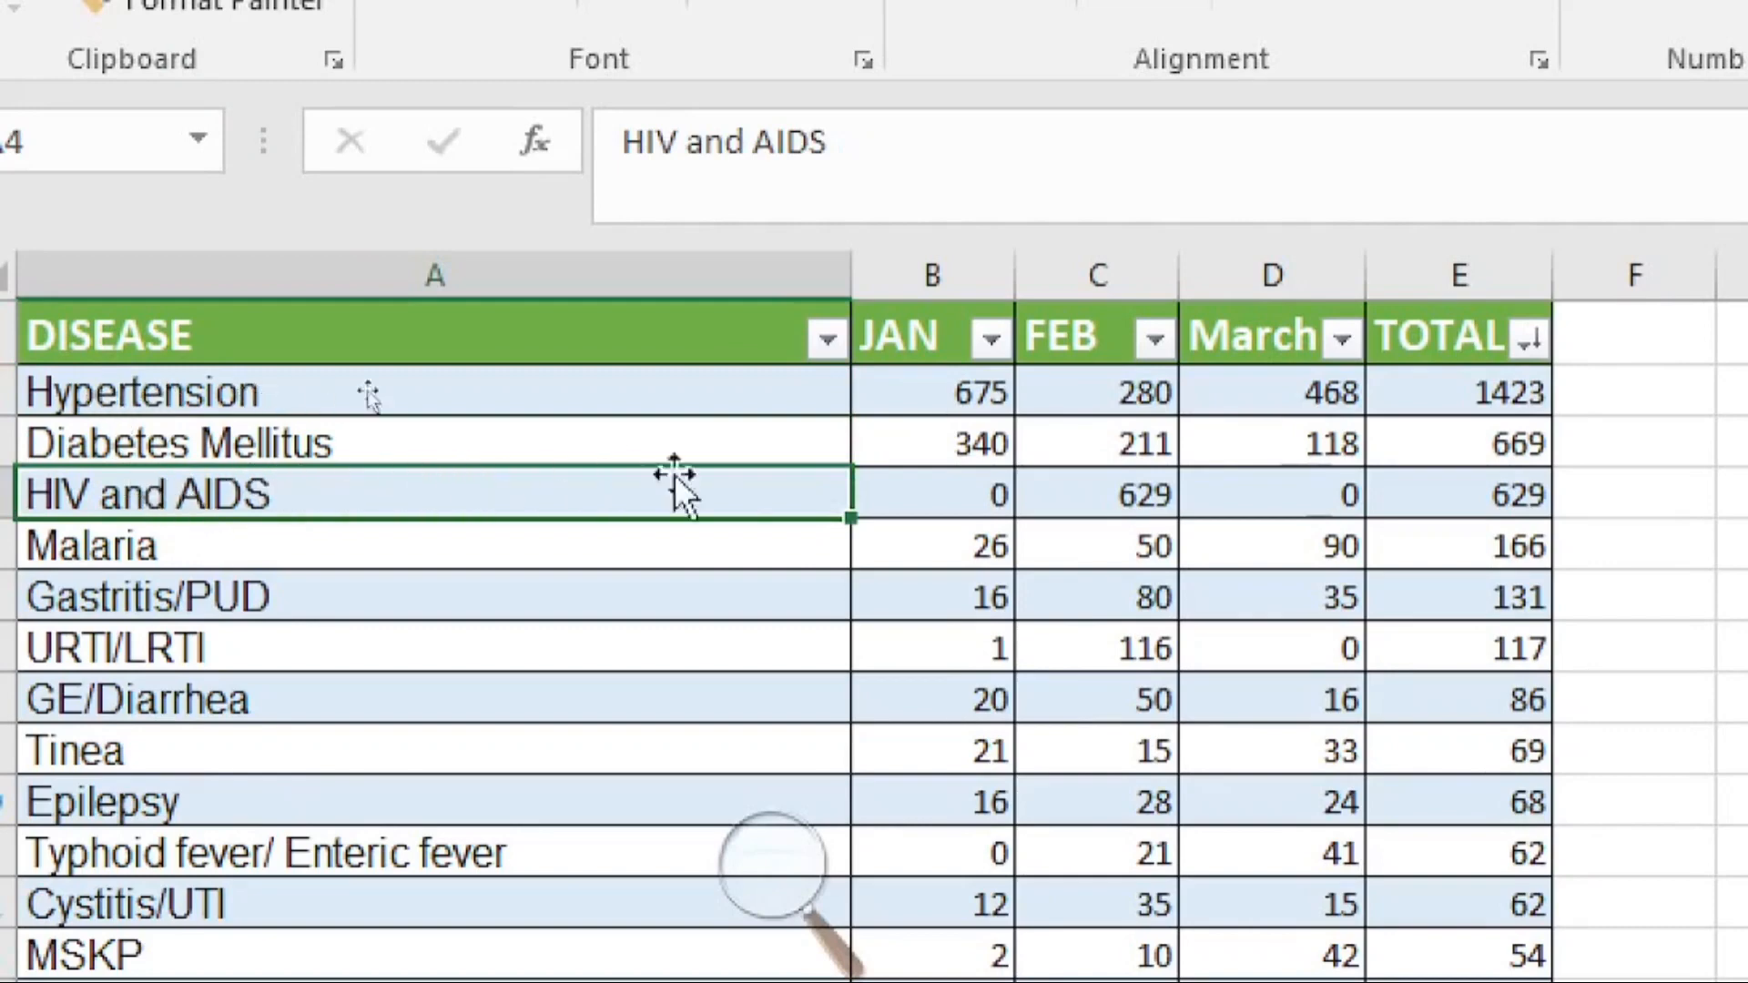
left_click(1137, 500)
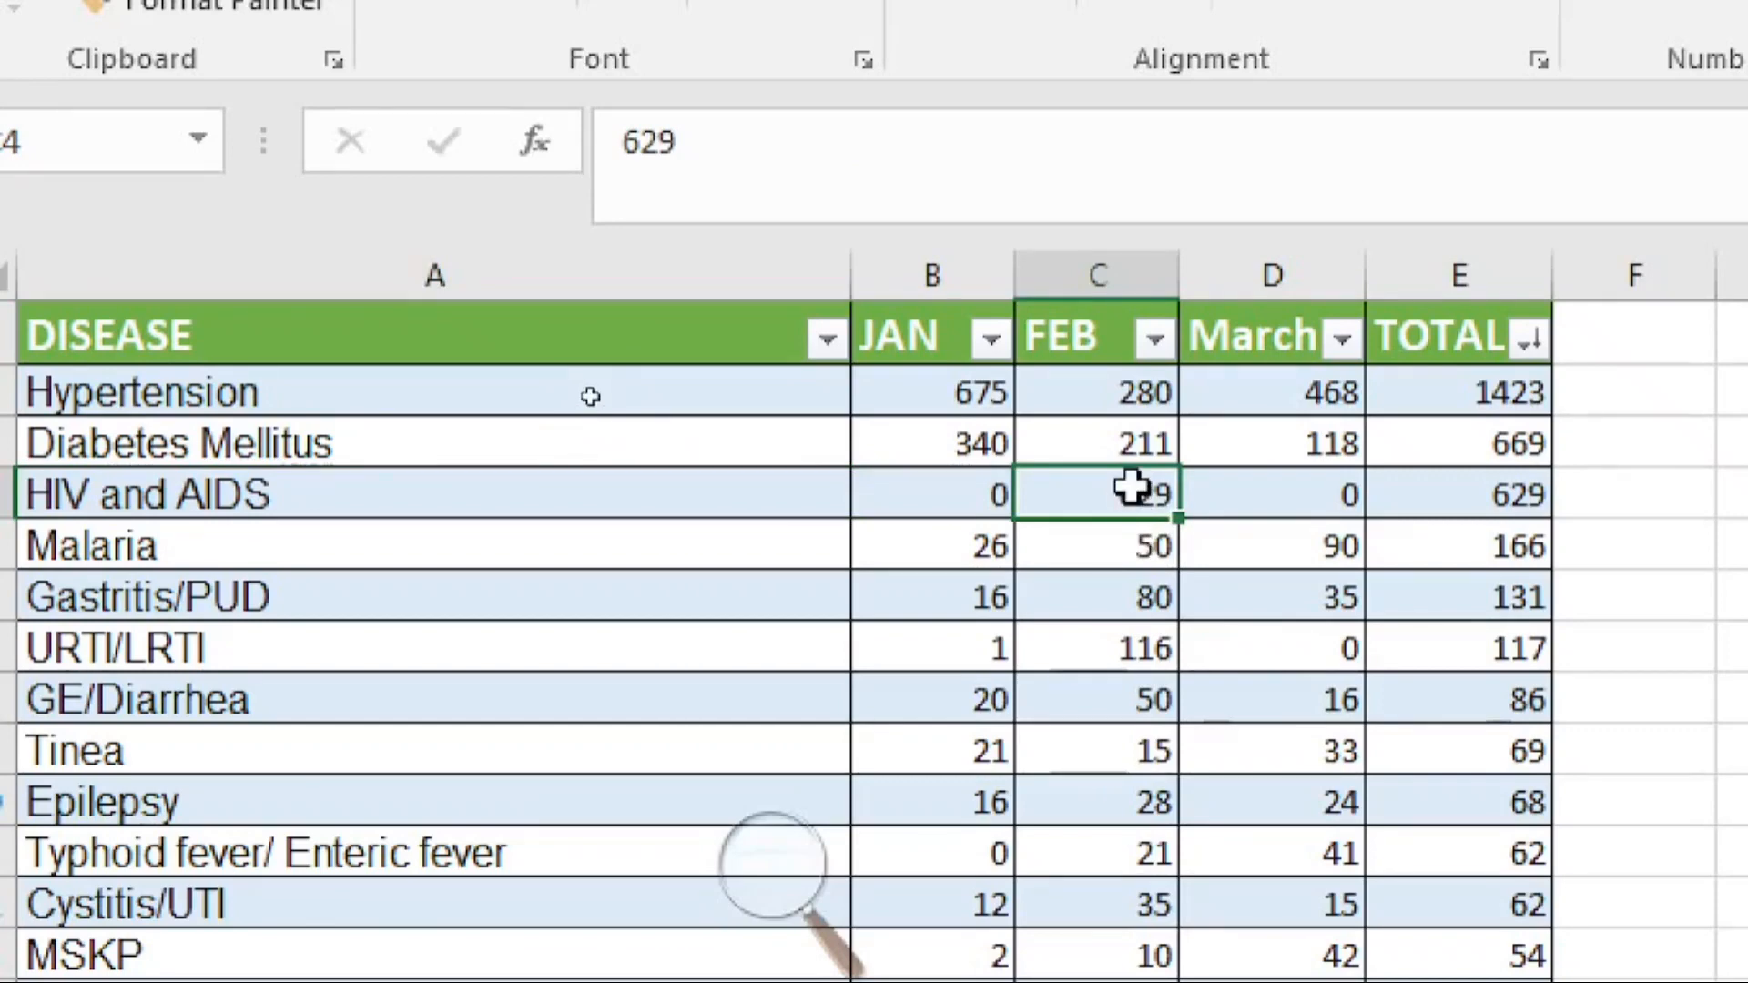
type("0")
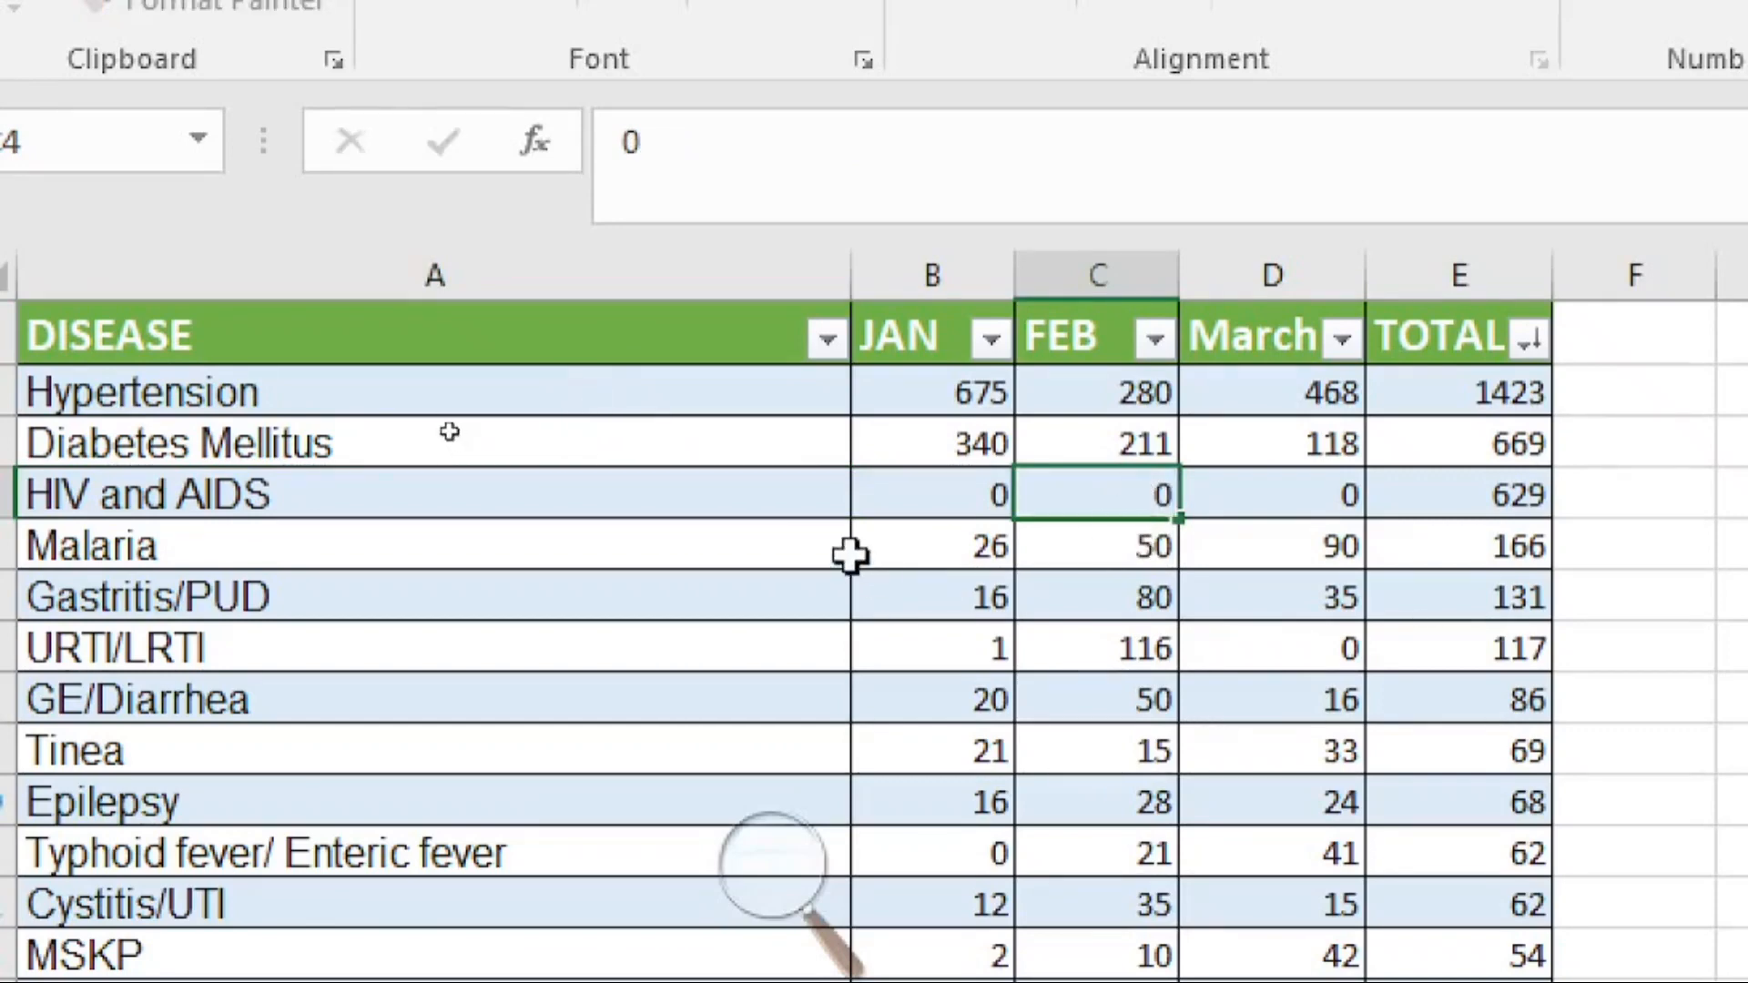
left_click(846, 551)
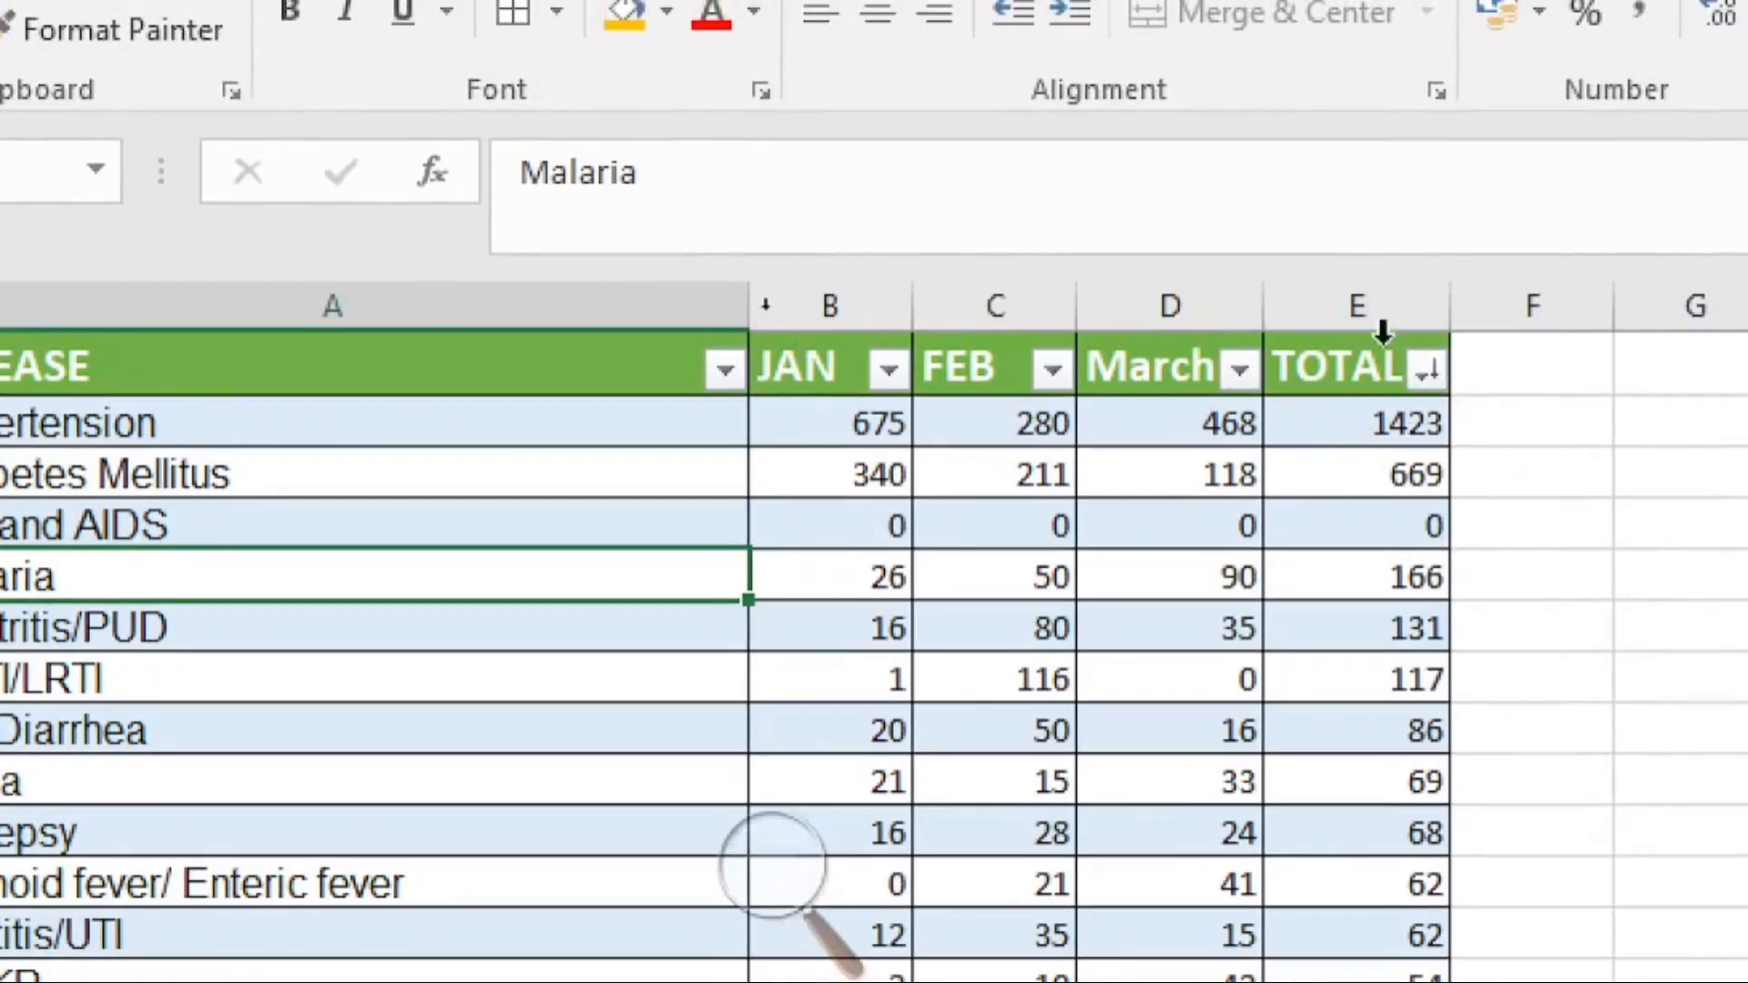
Step: Reapply the largest-to-smallest sort on the TOTAL column so the table reorders after the edit
left_click(1356, 313)
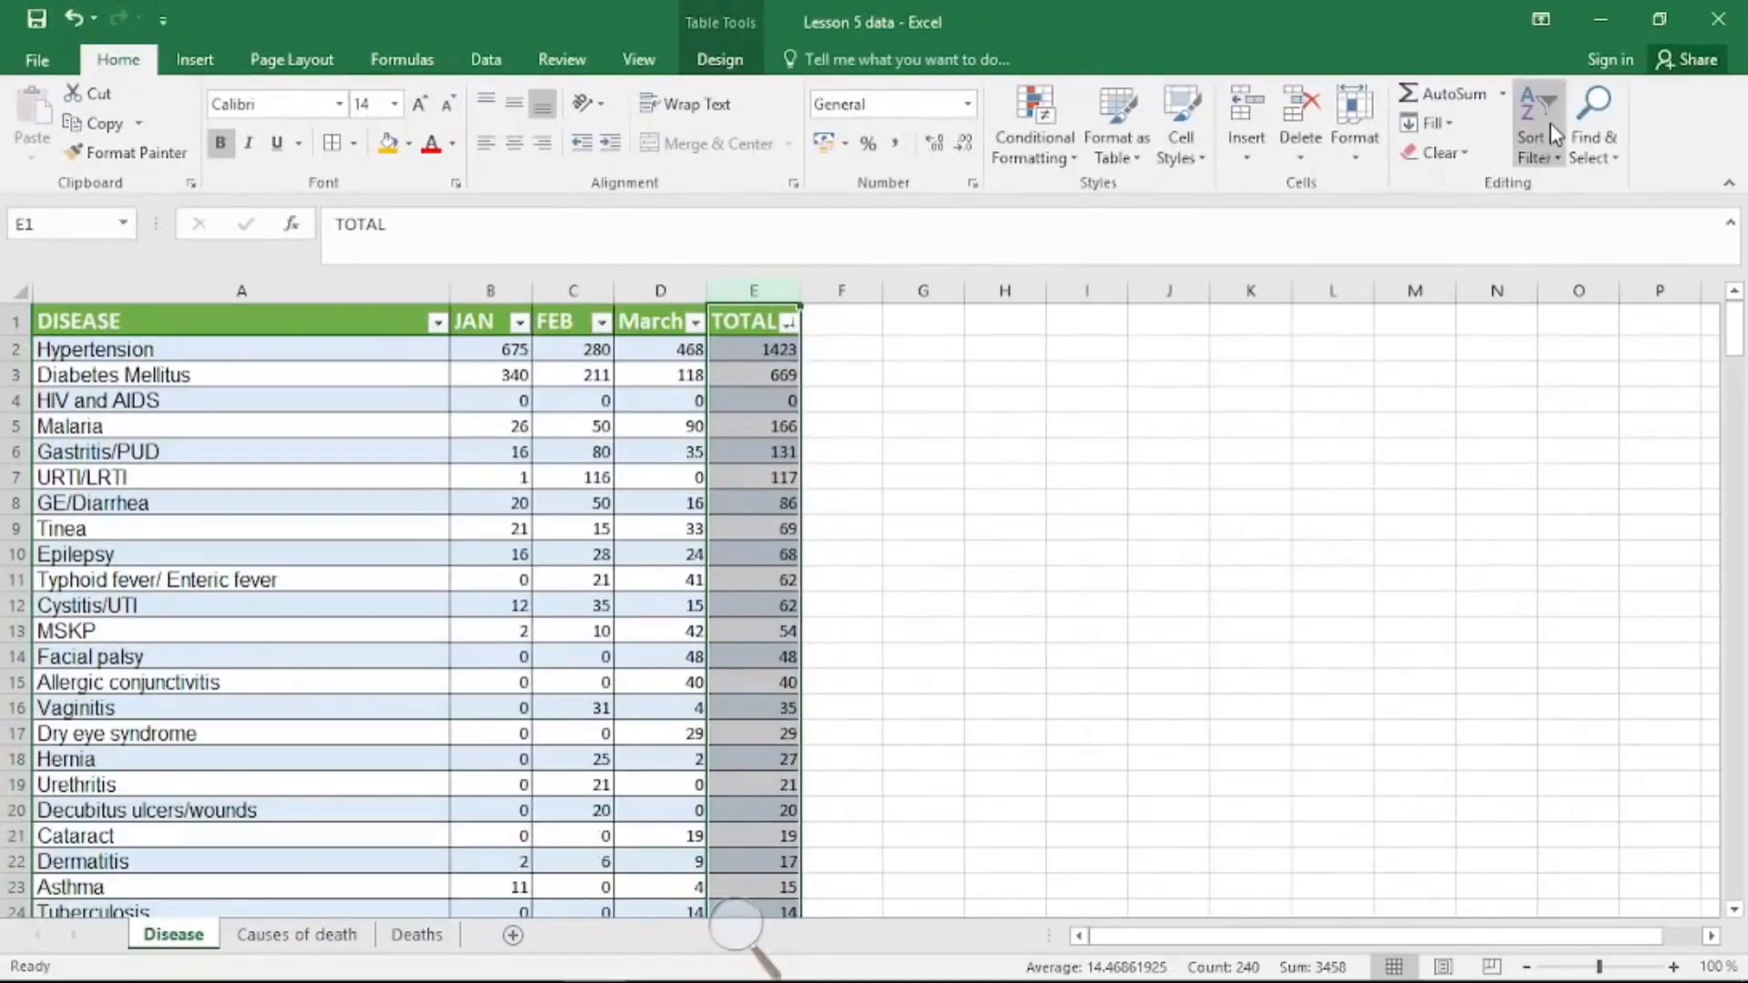
left_click(1556, 133)
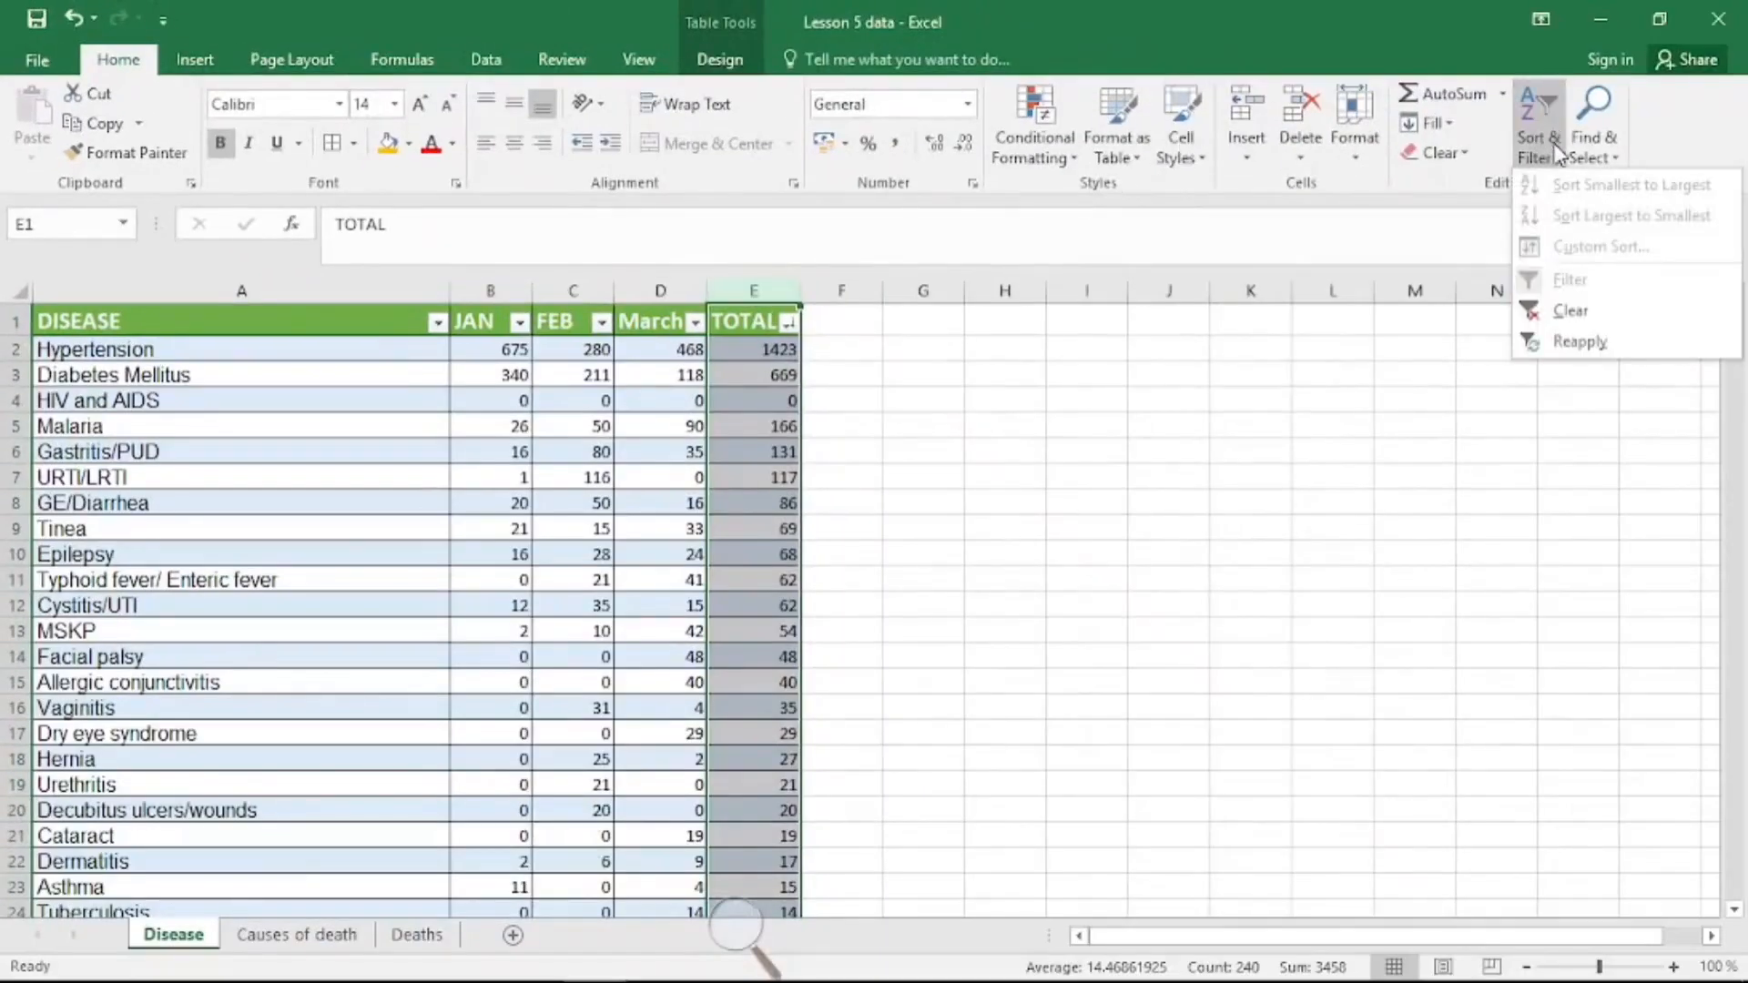
left_click(1559, 167)
left_click(1559, 166)
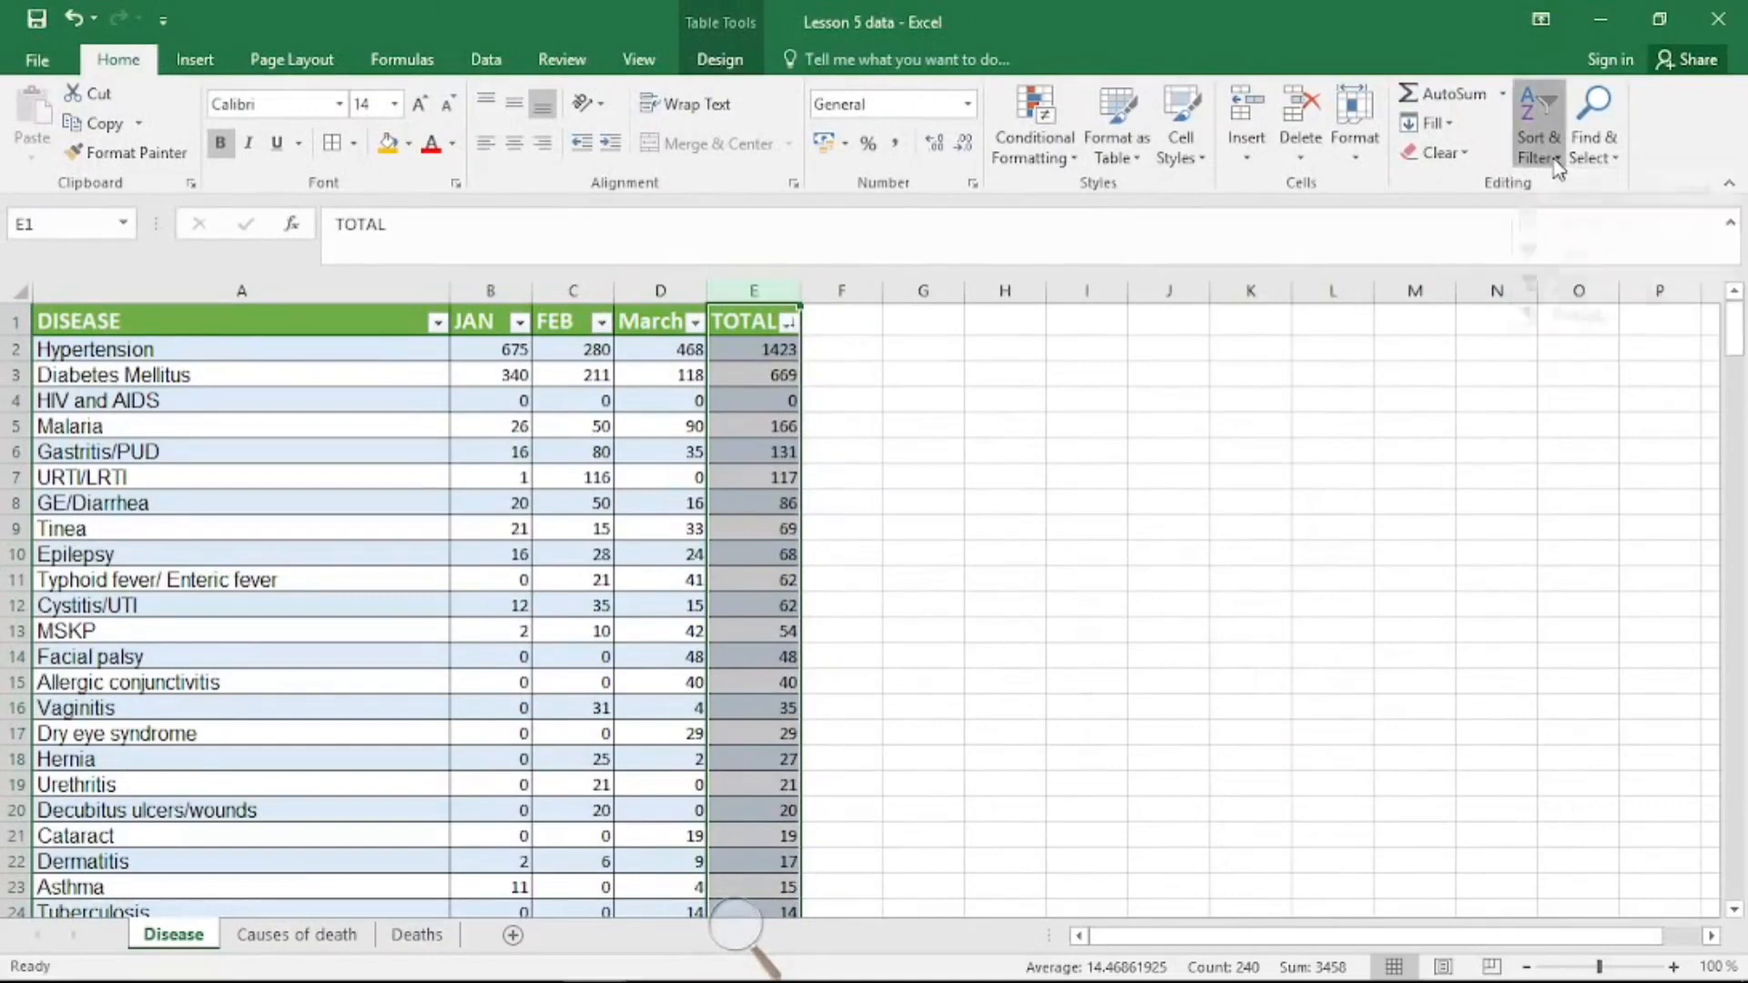
left_click(1559, 167)
left_click(1559, 166)
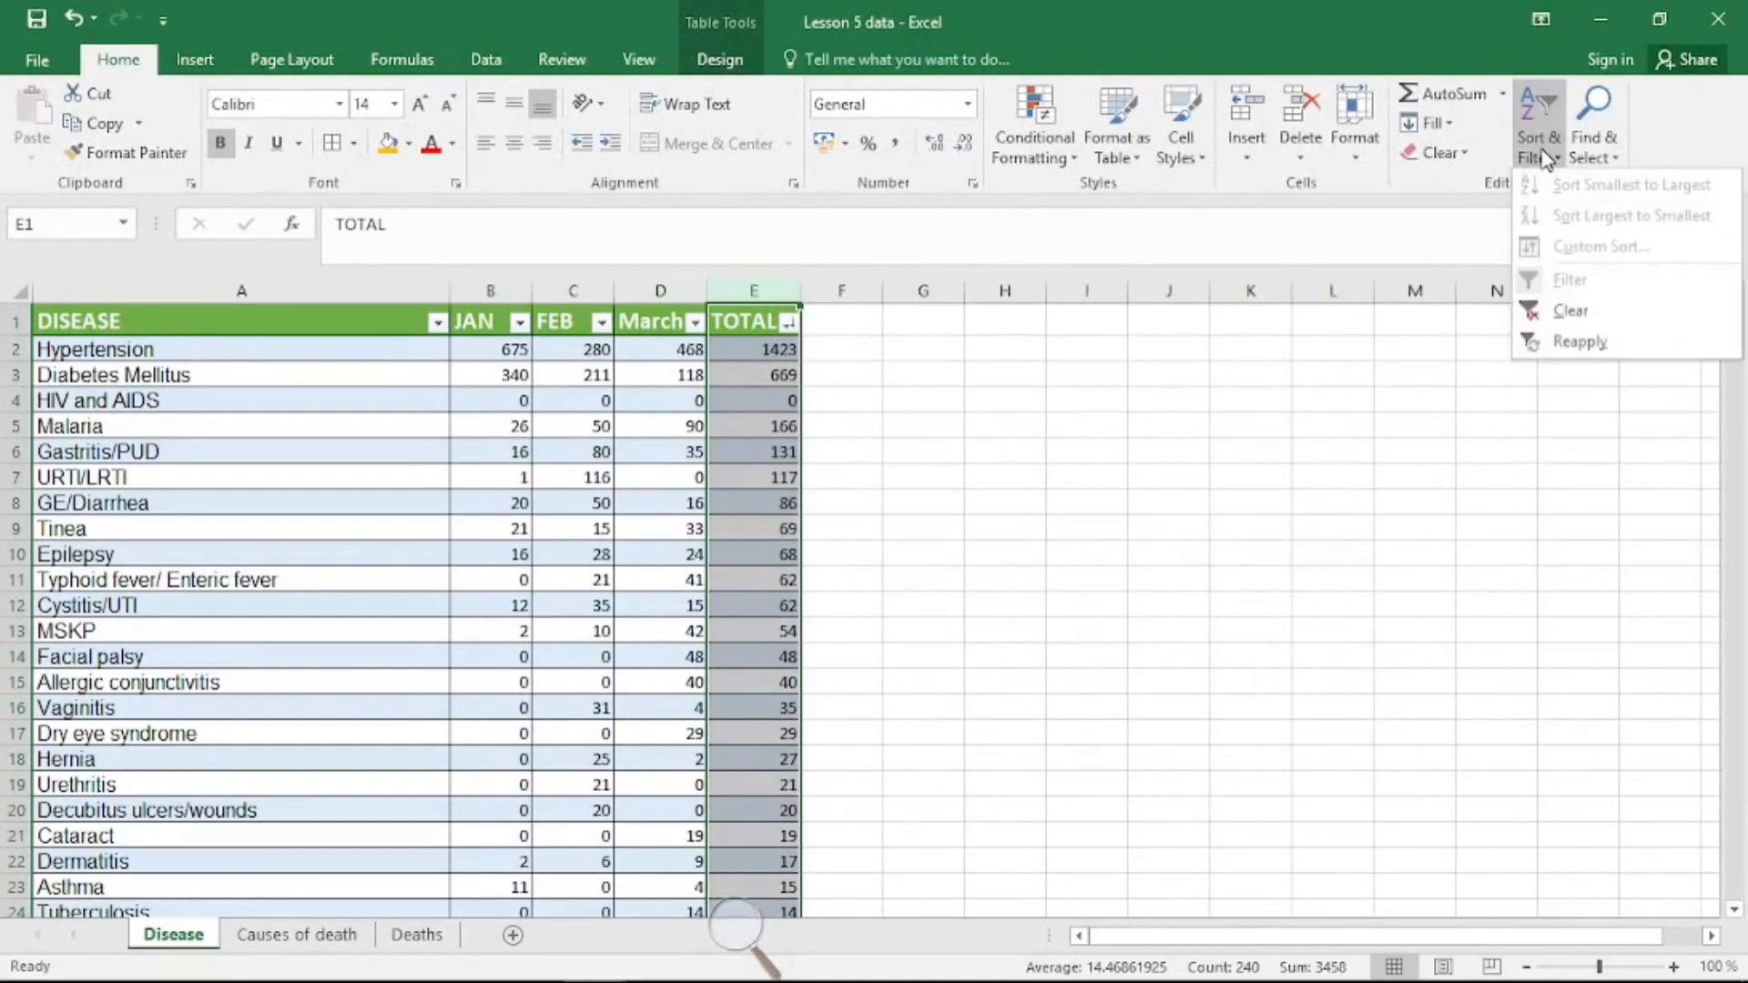
left_click(1537, 162)
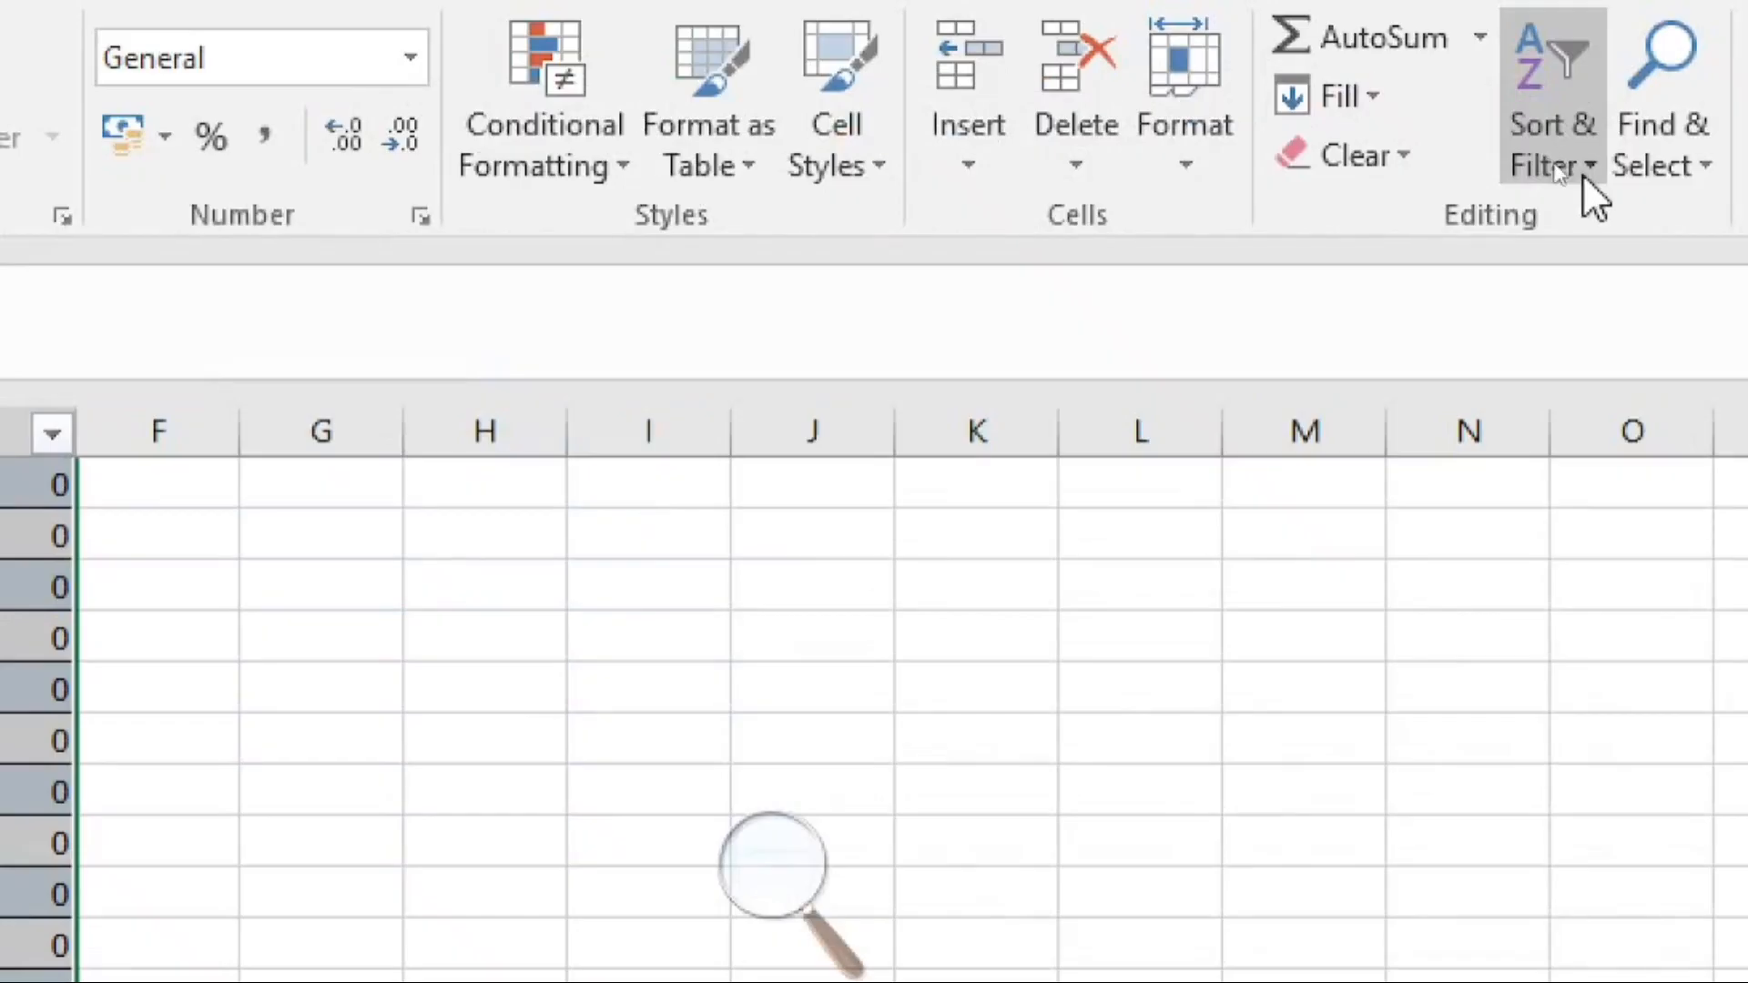
left_click(1583, 173)
left_click(1608, 284)
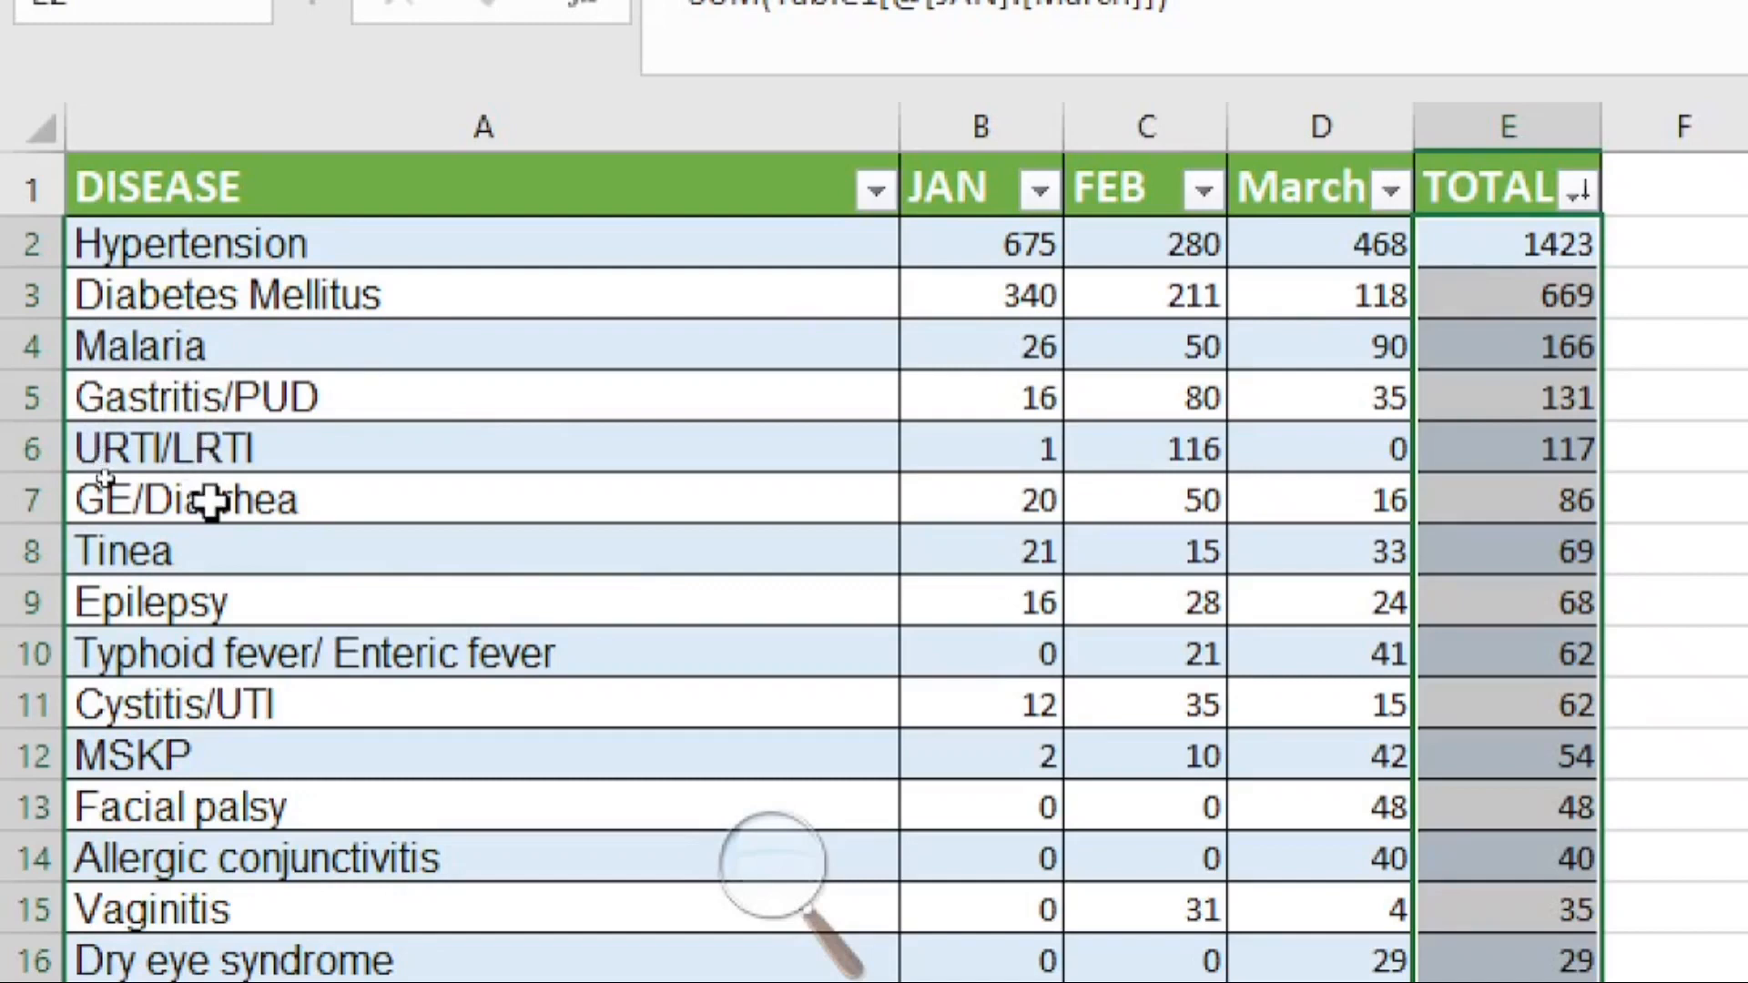
Step: Insert a clustered column chart from the top five disease names and their TOTAL values
left_click(224, 255)
left_click_drag(223, 255, 242, 450)
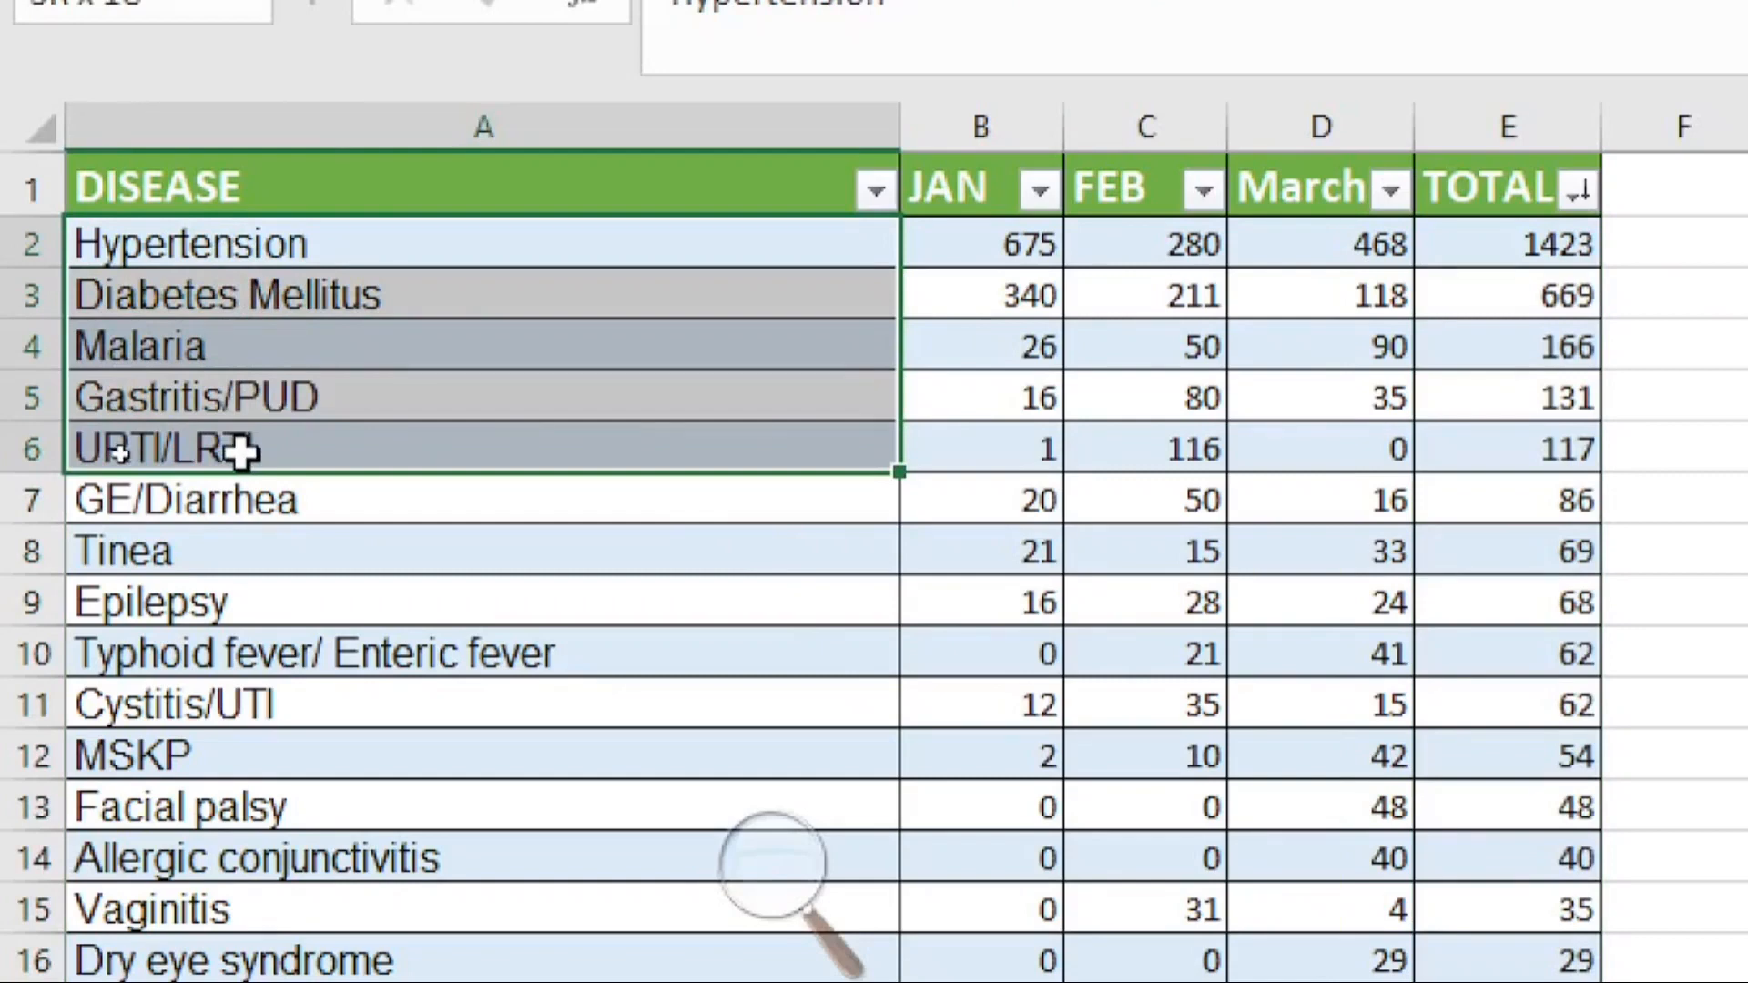
left_click_drag(241, 450, 241, 450)
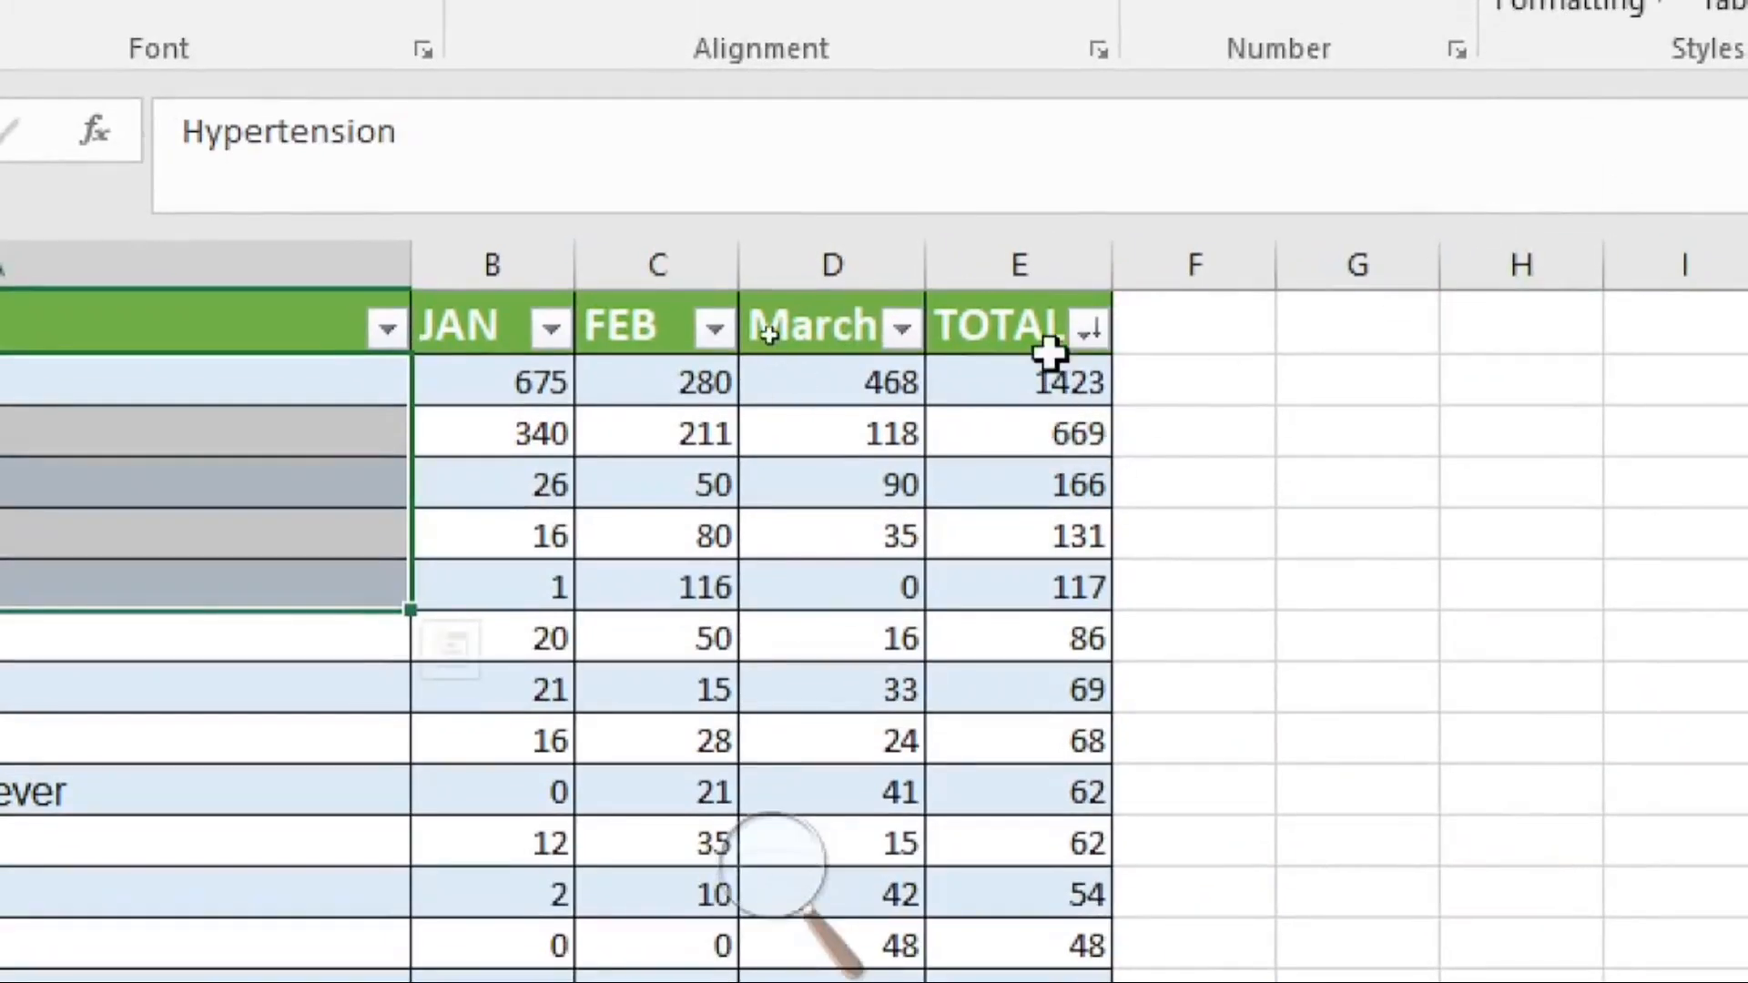
left_click_drag(1047, 384, 1047, 574)
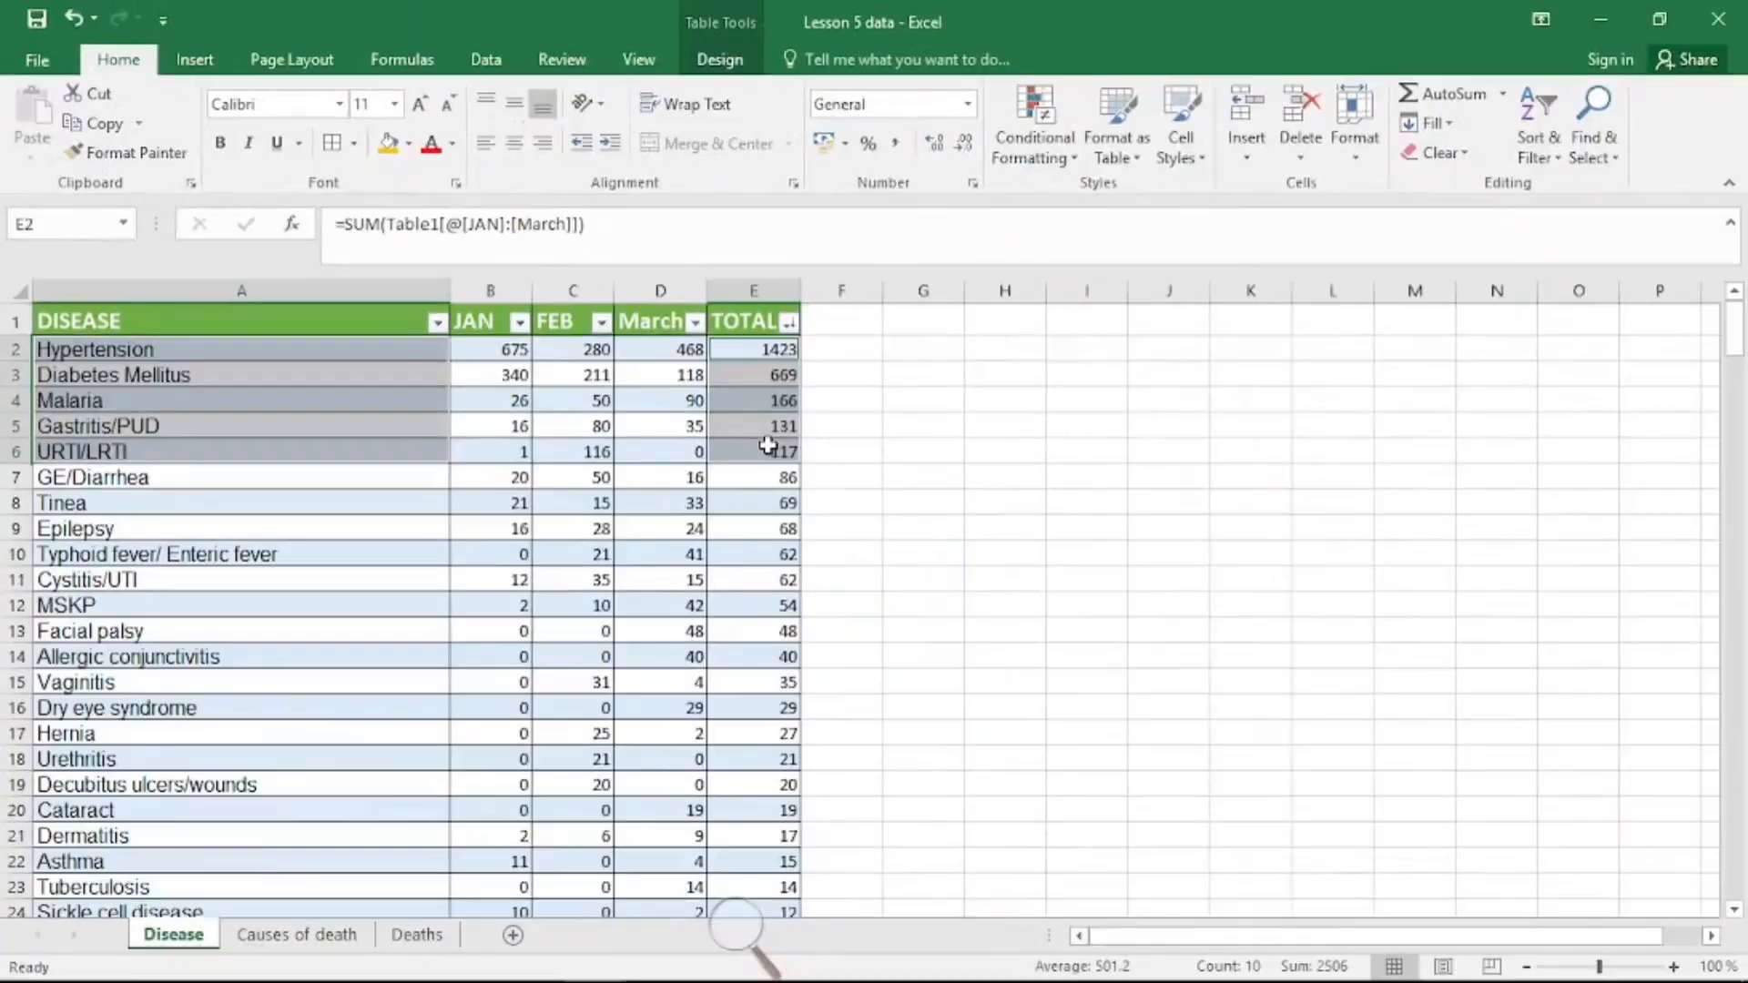
left_click(188, 84)
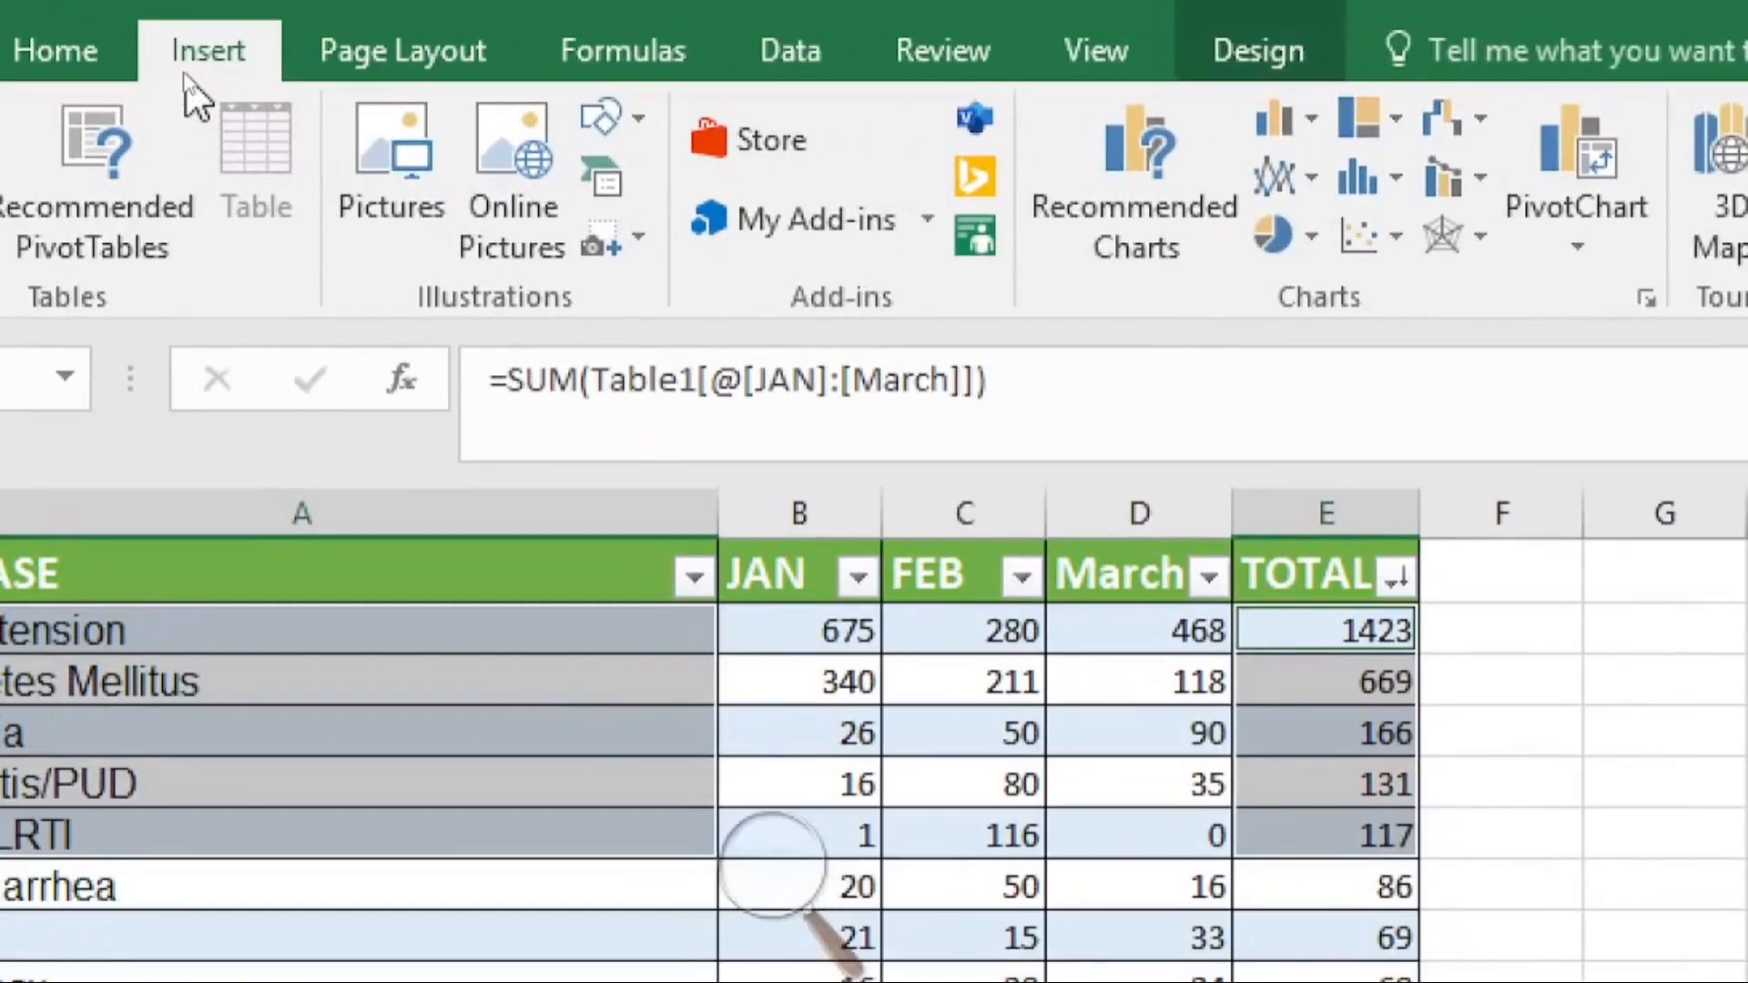
left_click(1306, 124)
left_click(1318, 294)
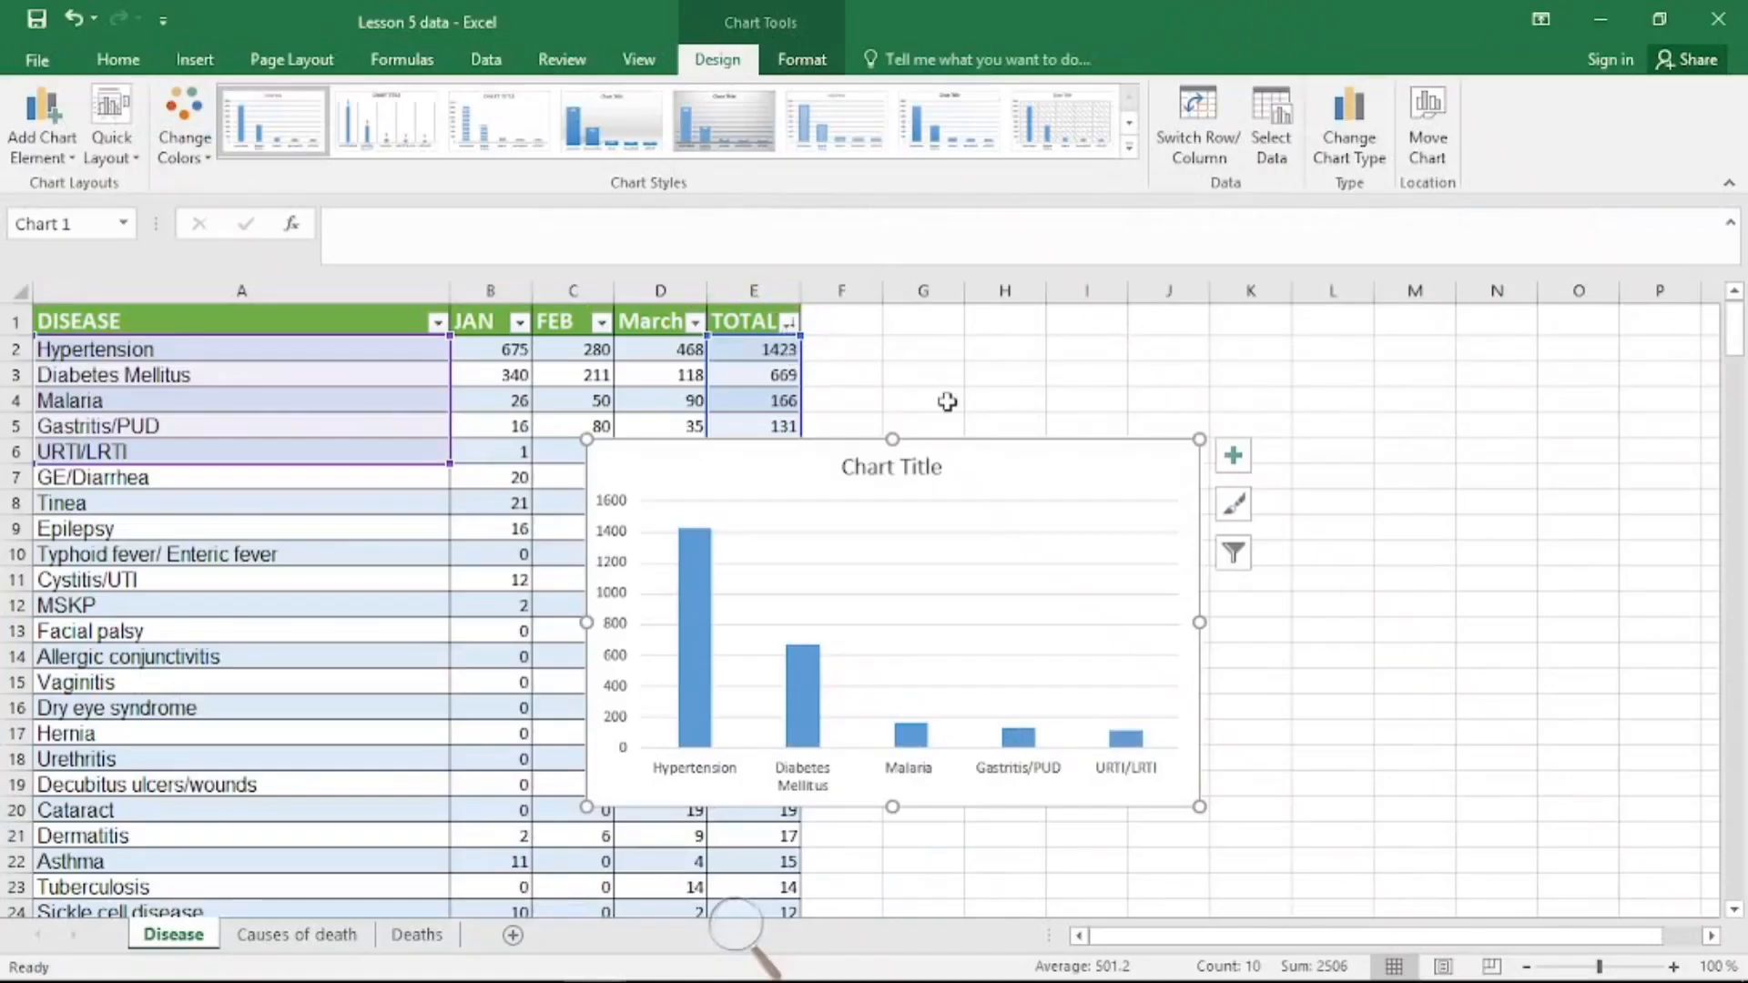
Step: Move the chart beside the table and turn on its data labels
left_click_drag(968, 457, 1030, 390)
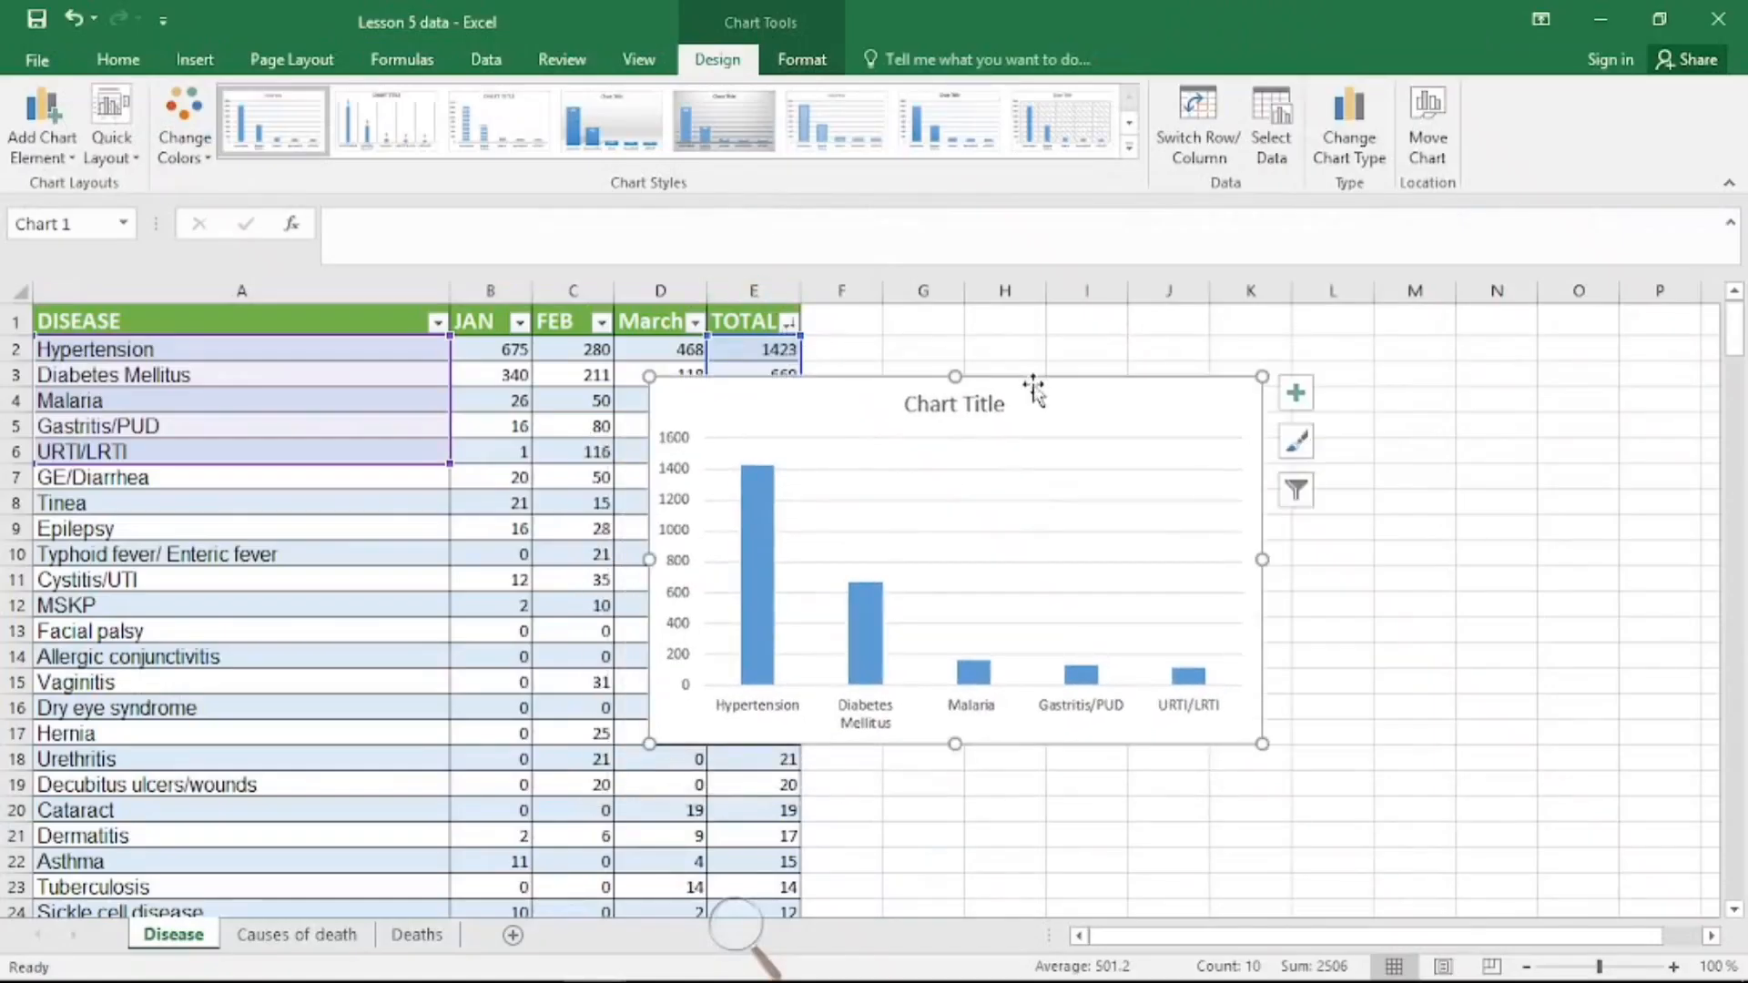
left_click(1302, 396)
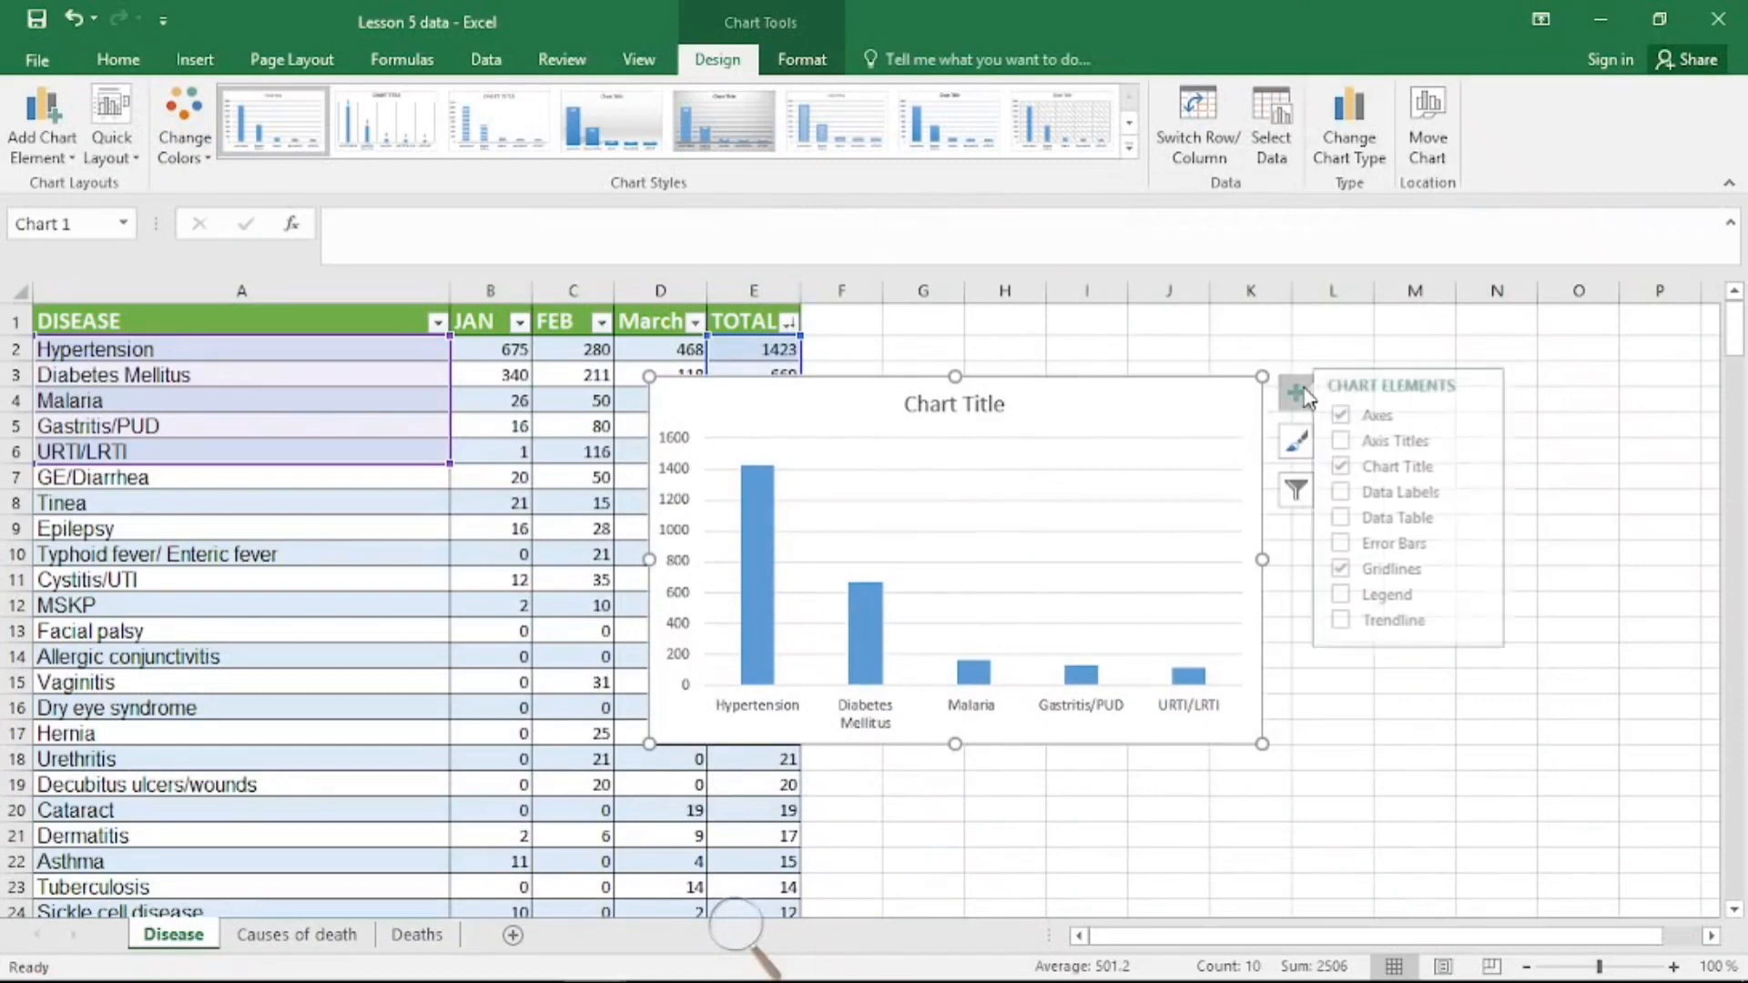
left_click(1377, 493)
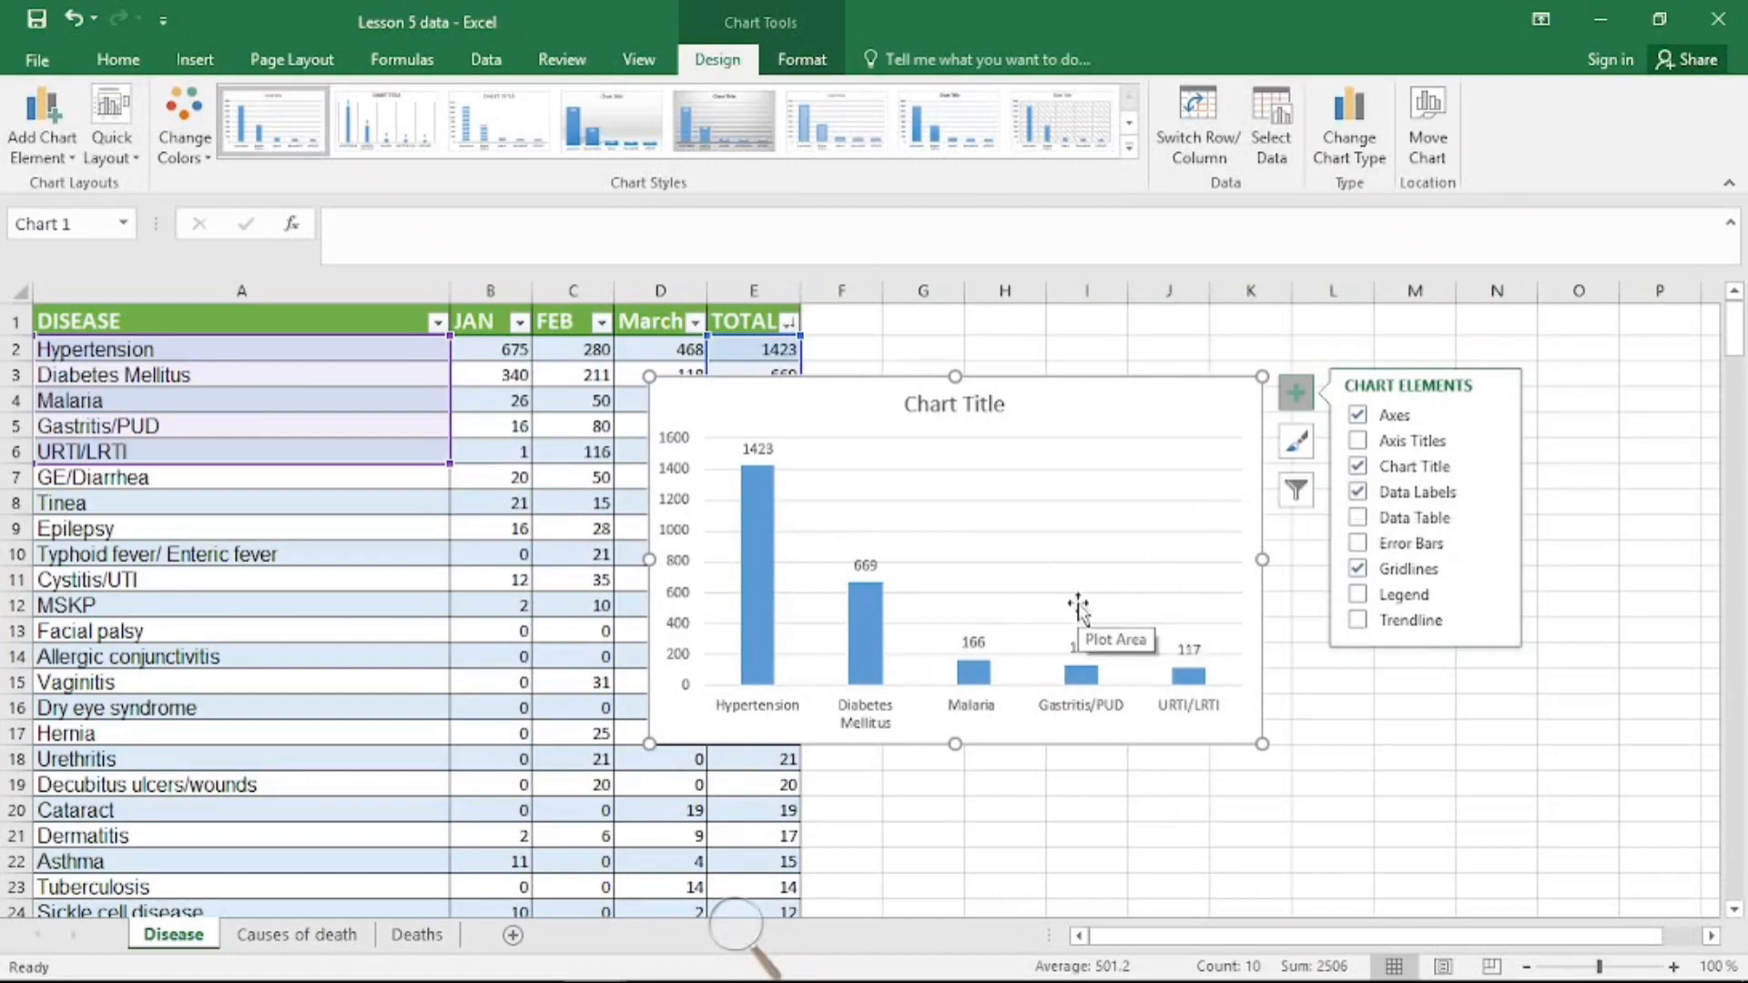
Step: Convert the Causes of death sheet's data, with headers, into a table
left_click(313, 938)
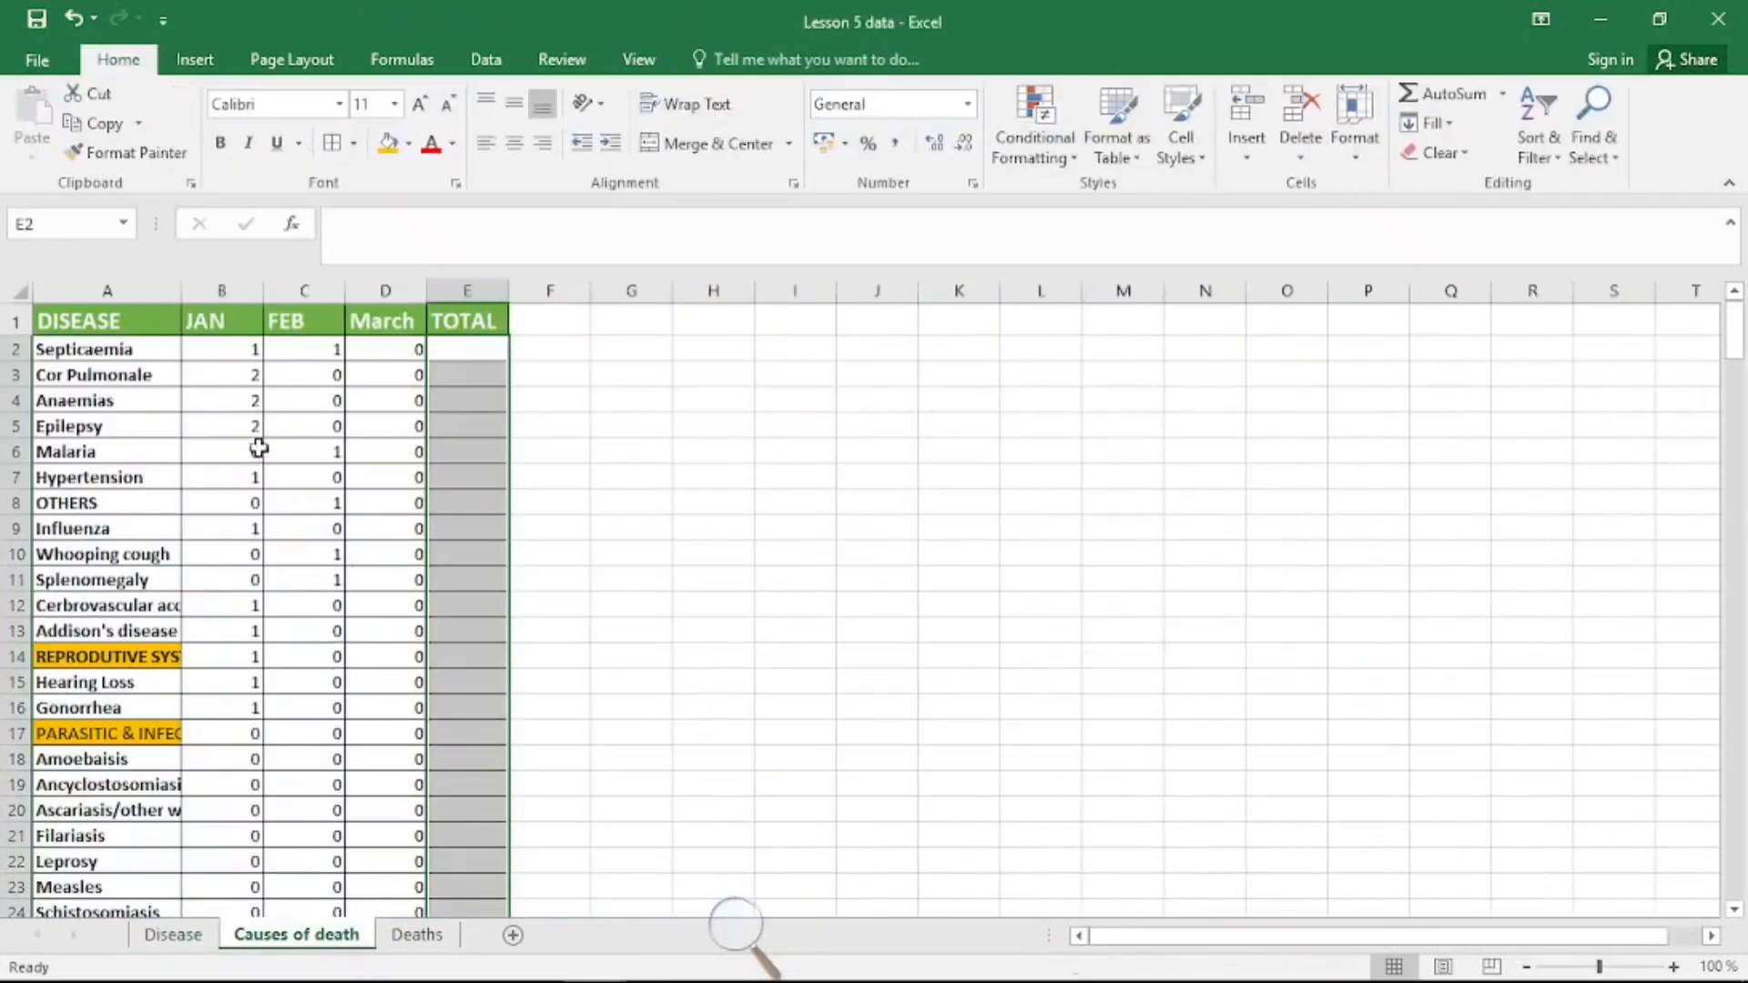
left_click(208, 372)
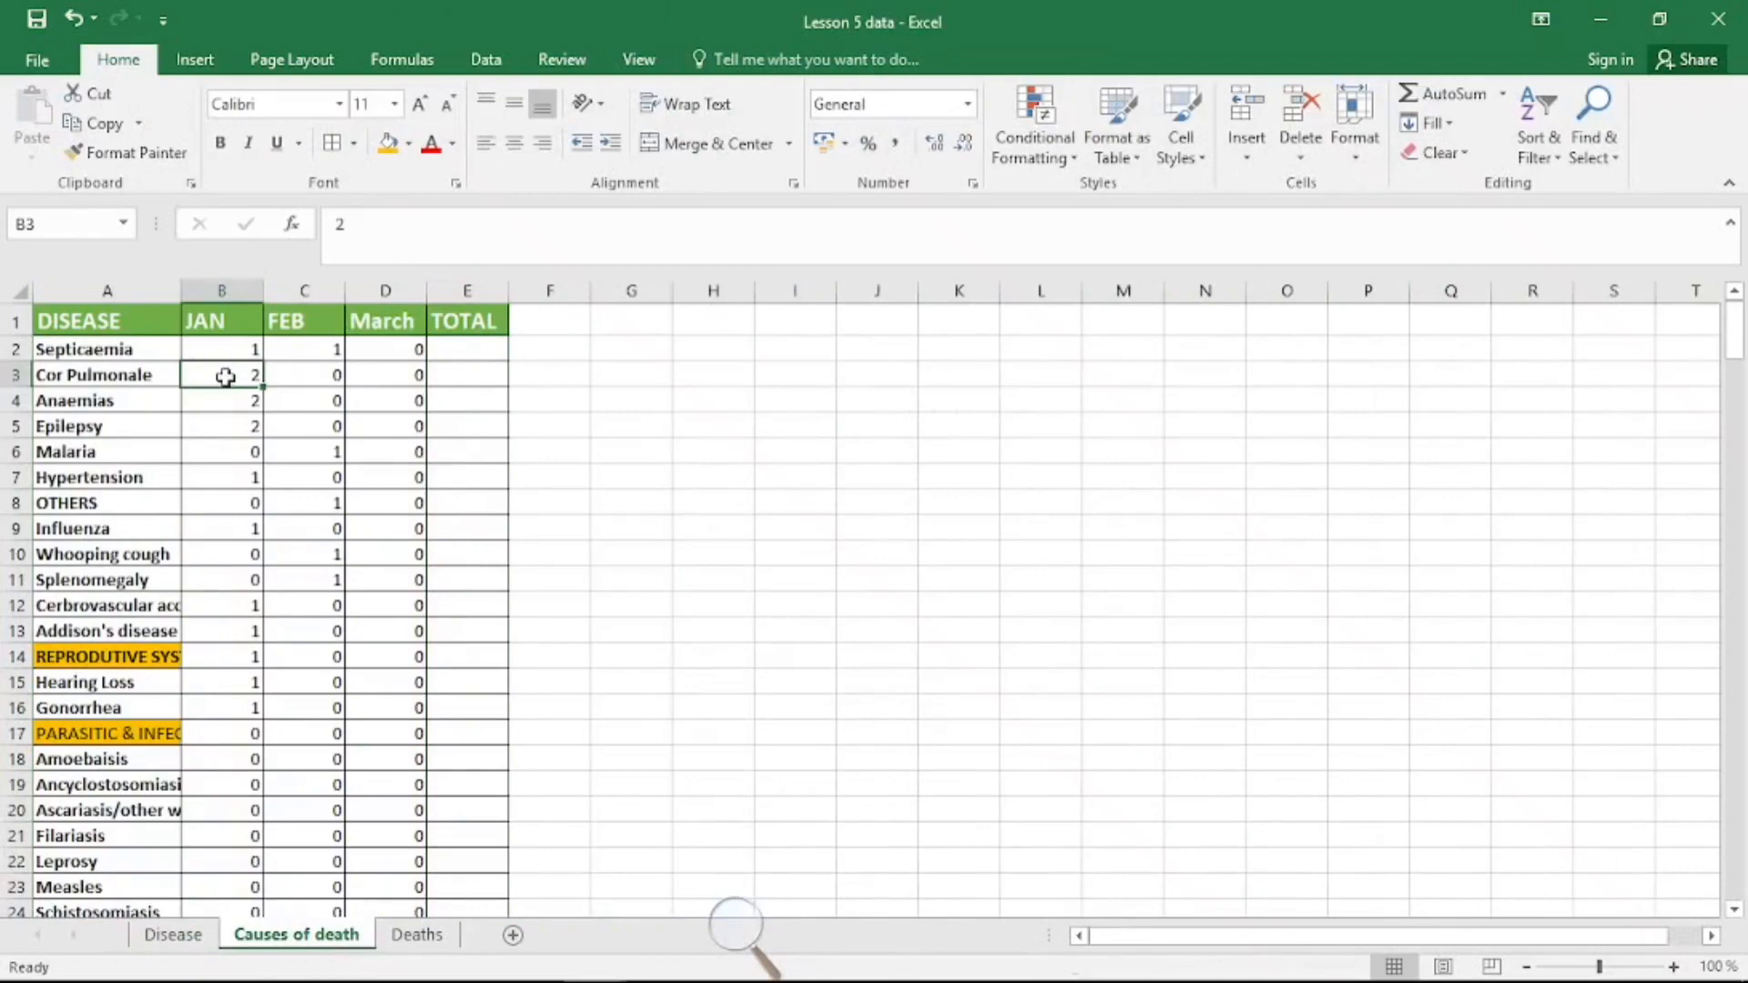
key("ctrl+t")
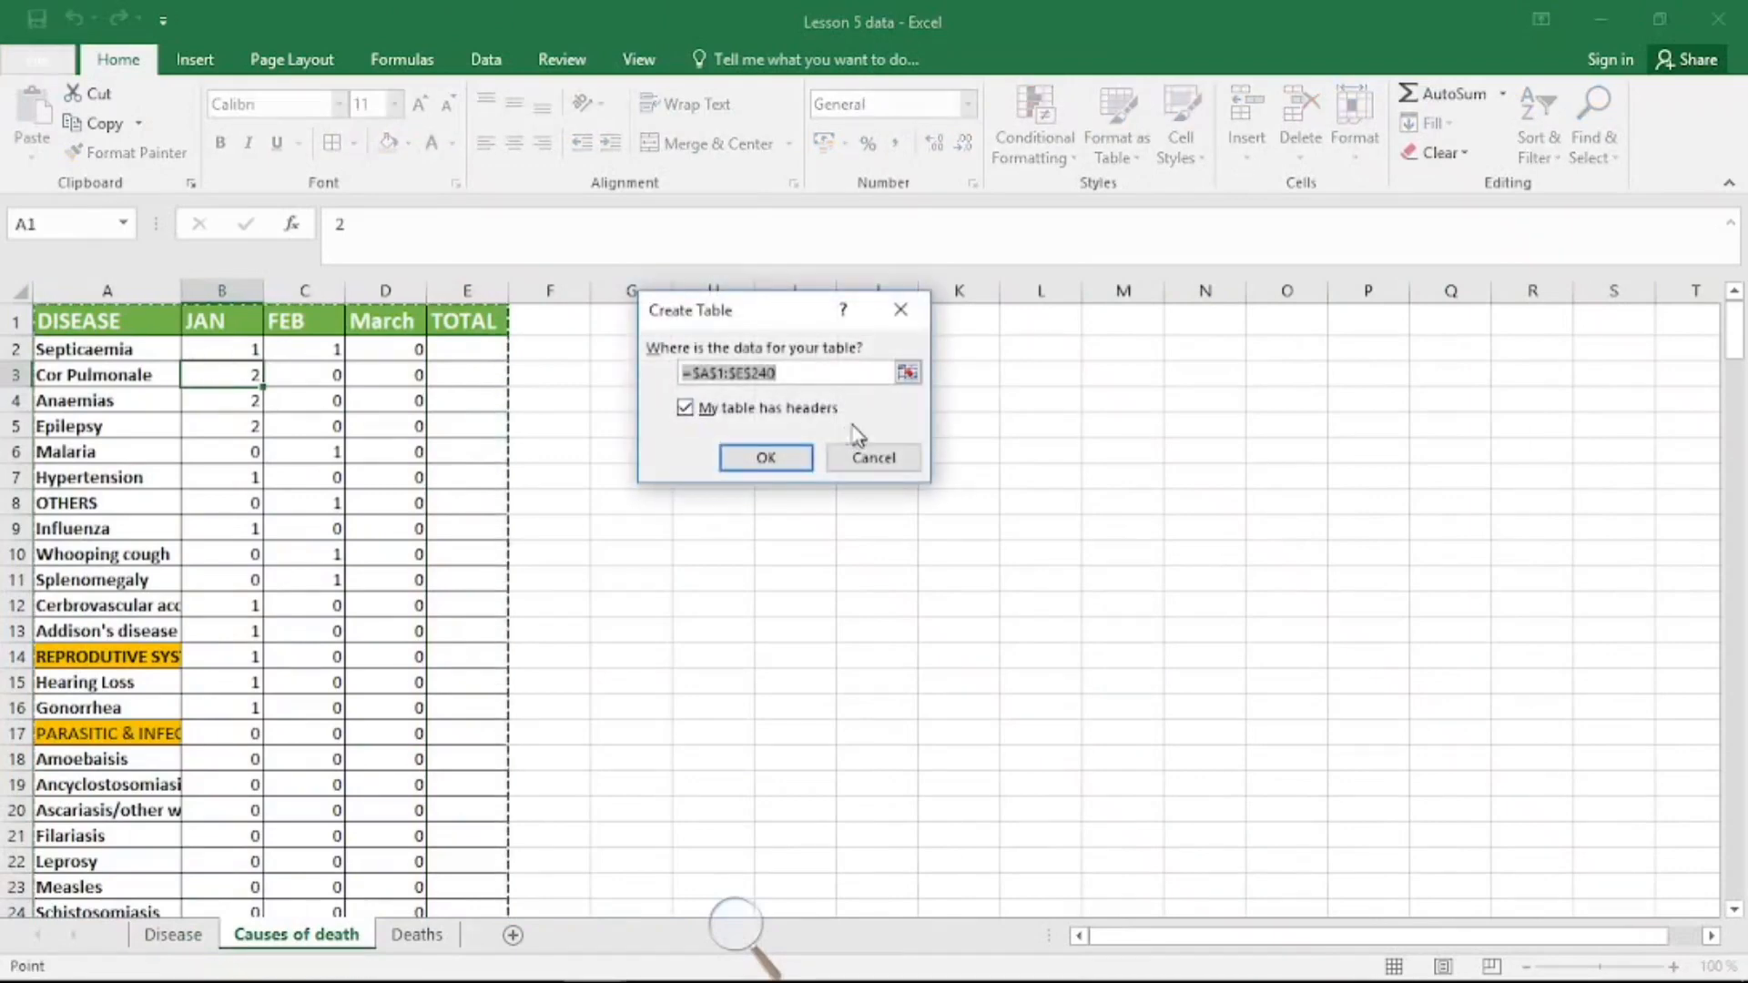
left_click(766, 458)
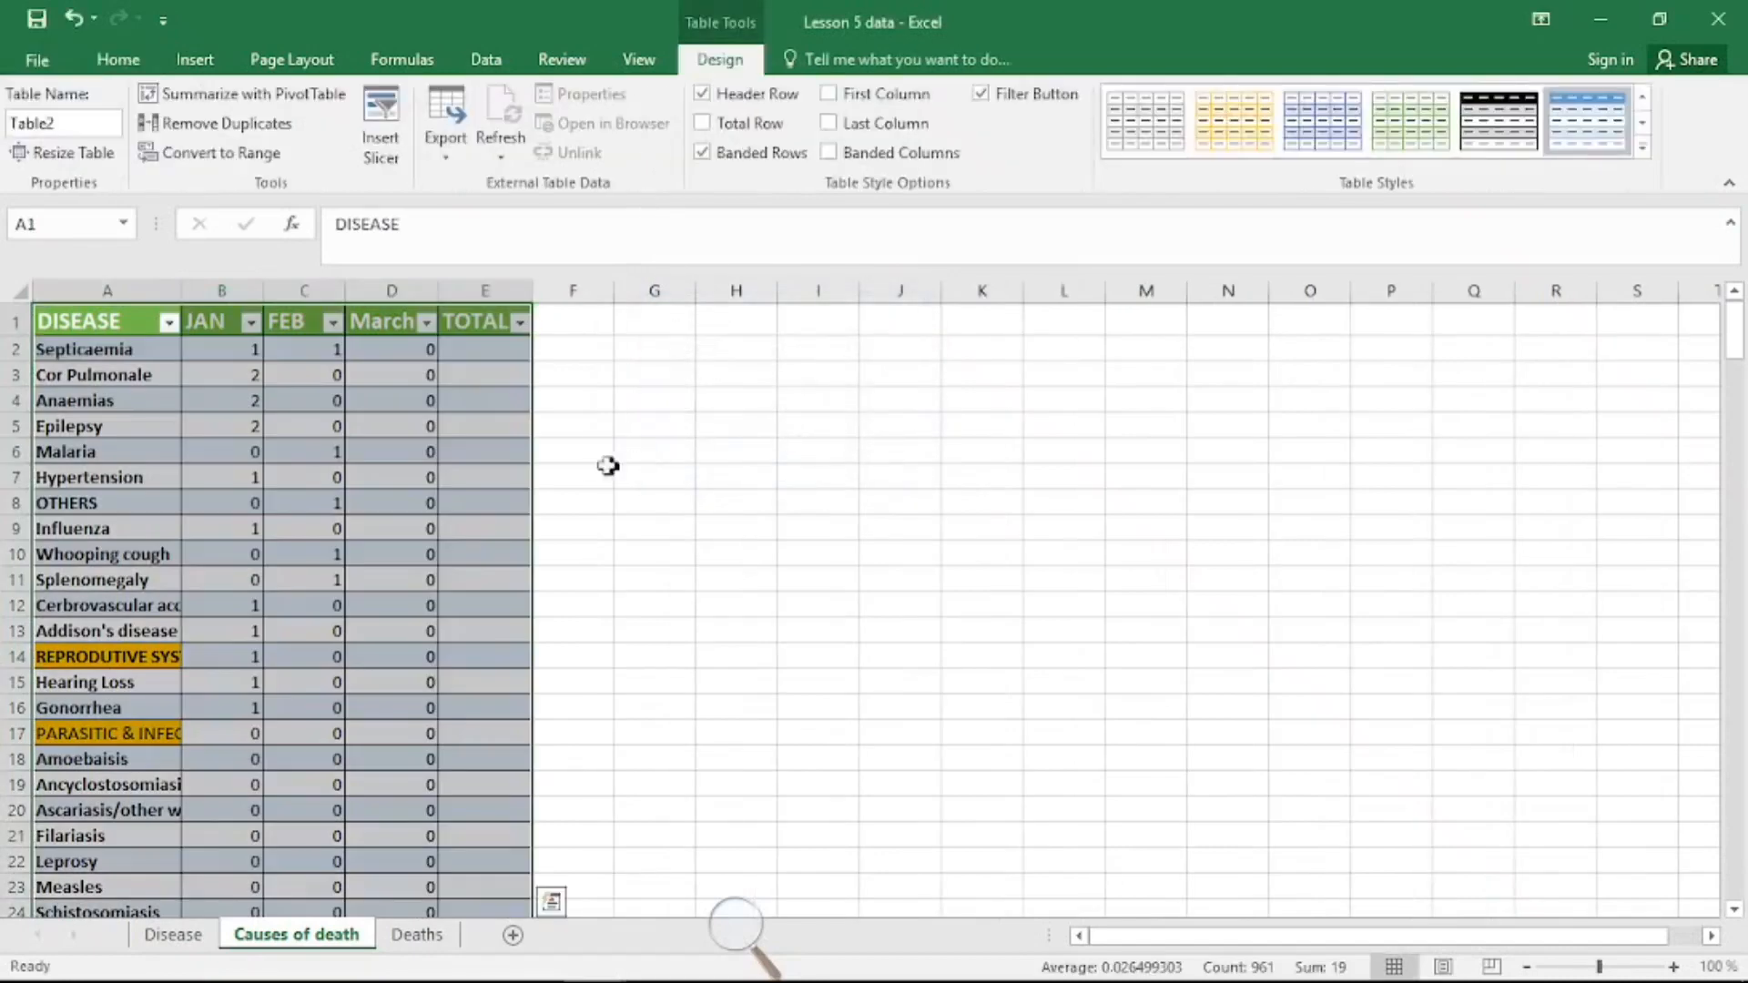
Step: Enter =sum(Table2[@[JAN]:[March]]) in the first TOTAL cell to total each cause's monthly deaths
left_click(507, 351)
type("=")
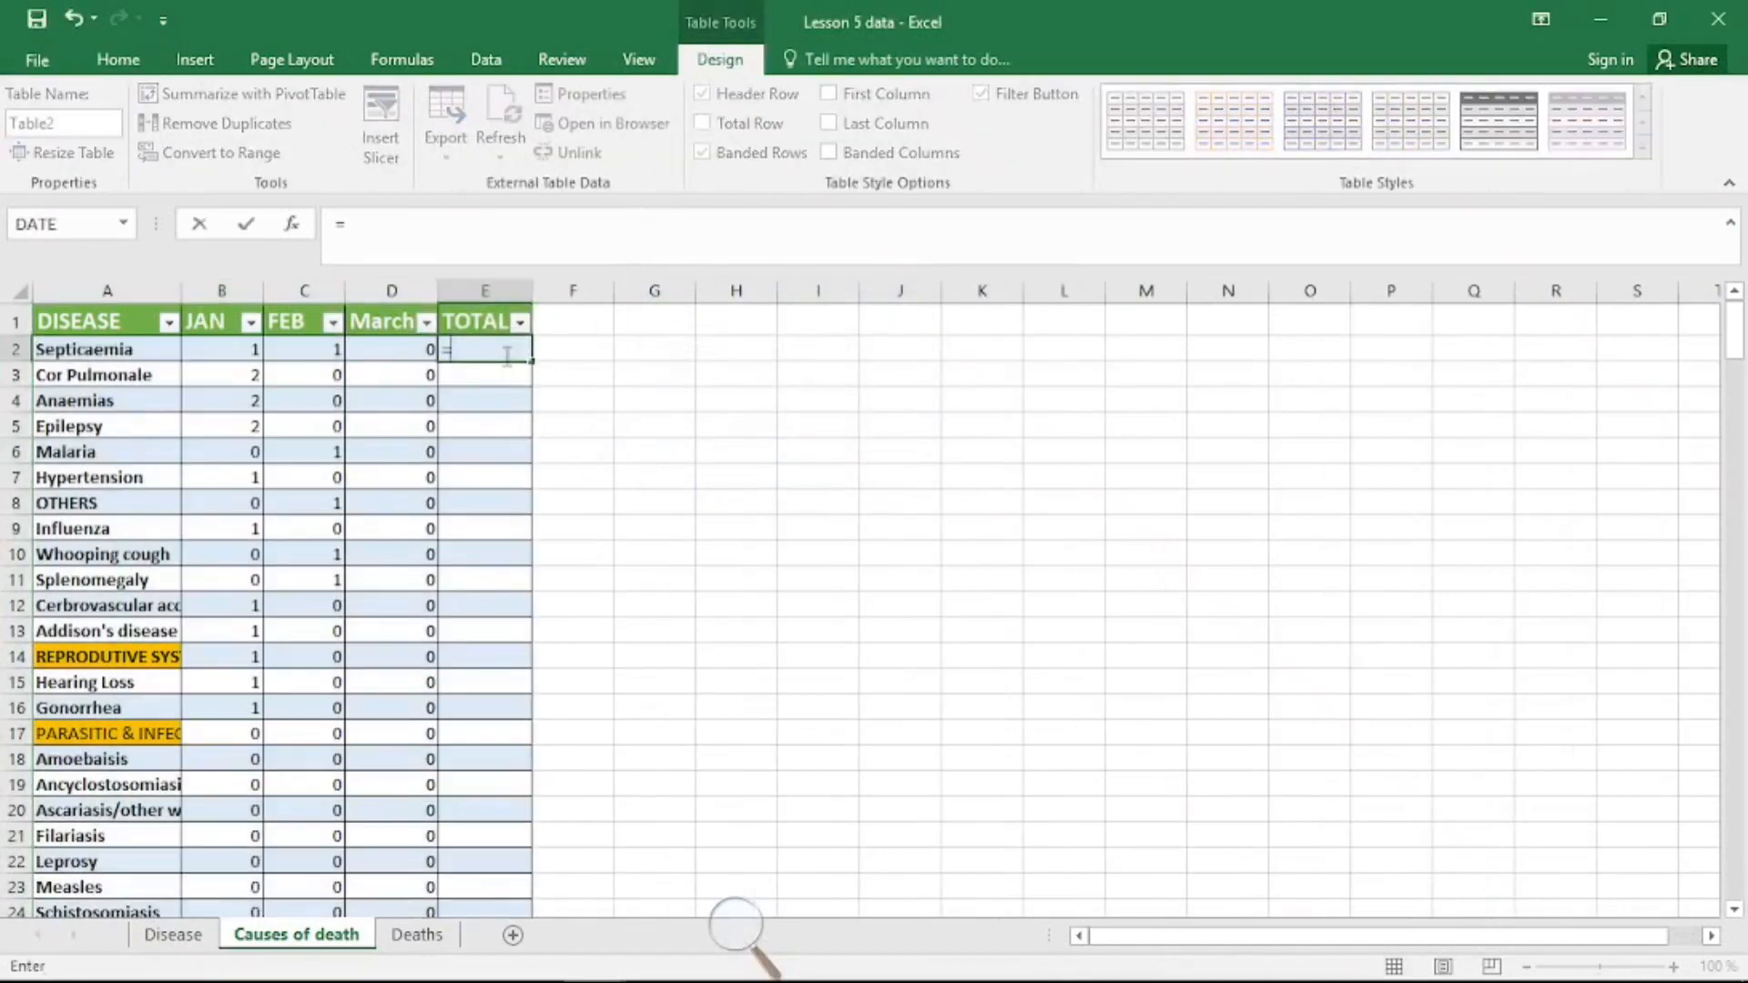
type("sum")
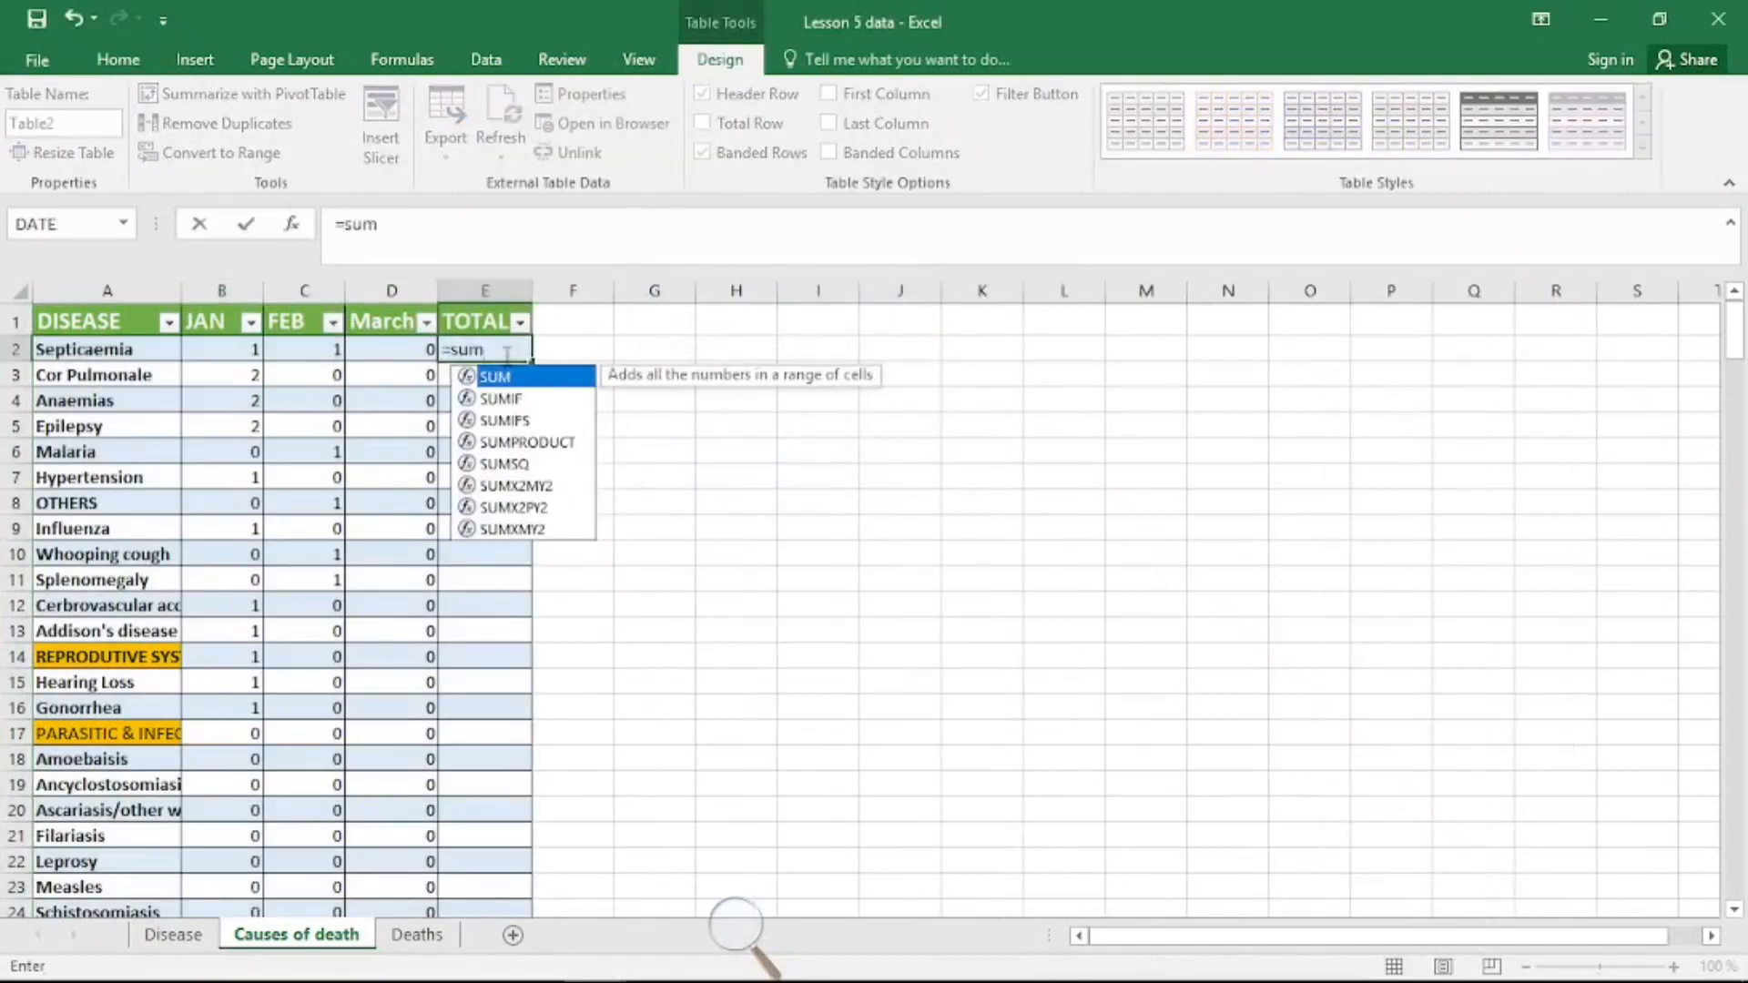
type("(")
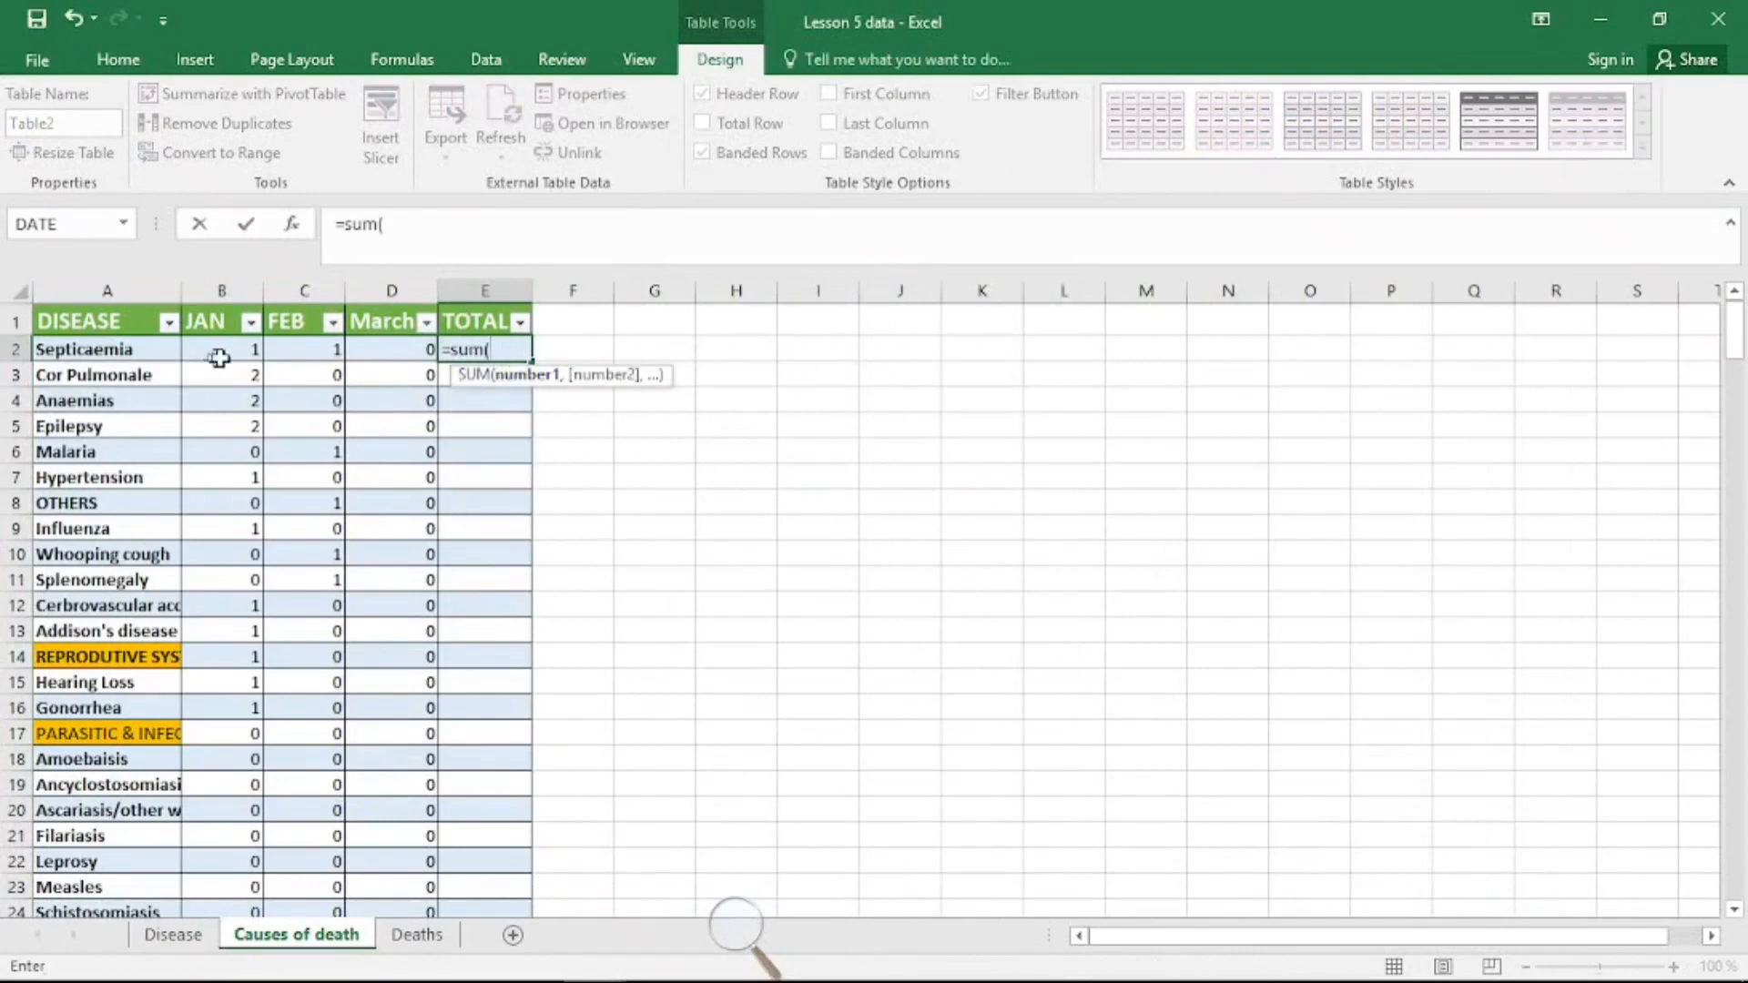
left_click_drag(220, 358, 369, 344)
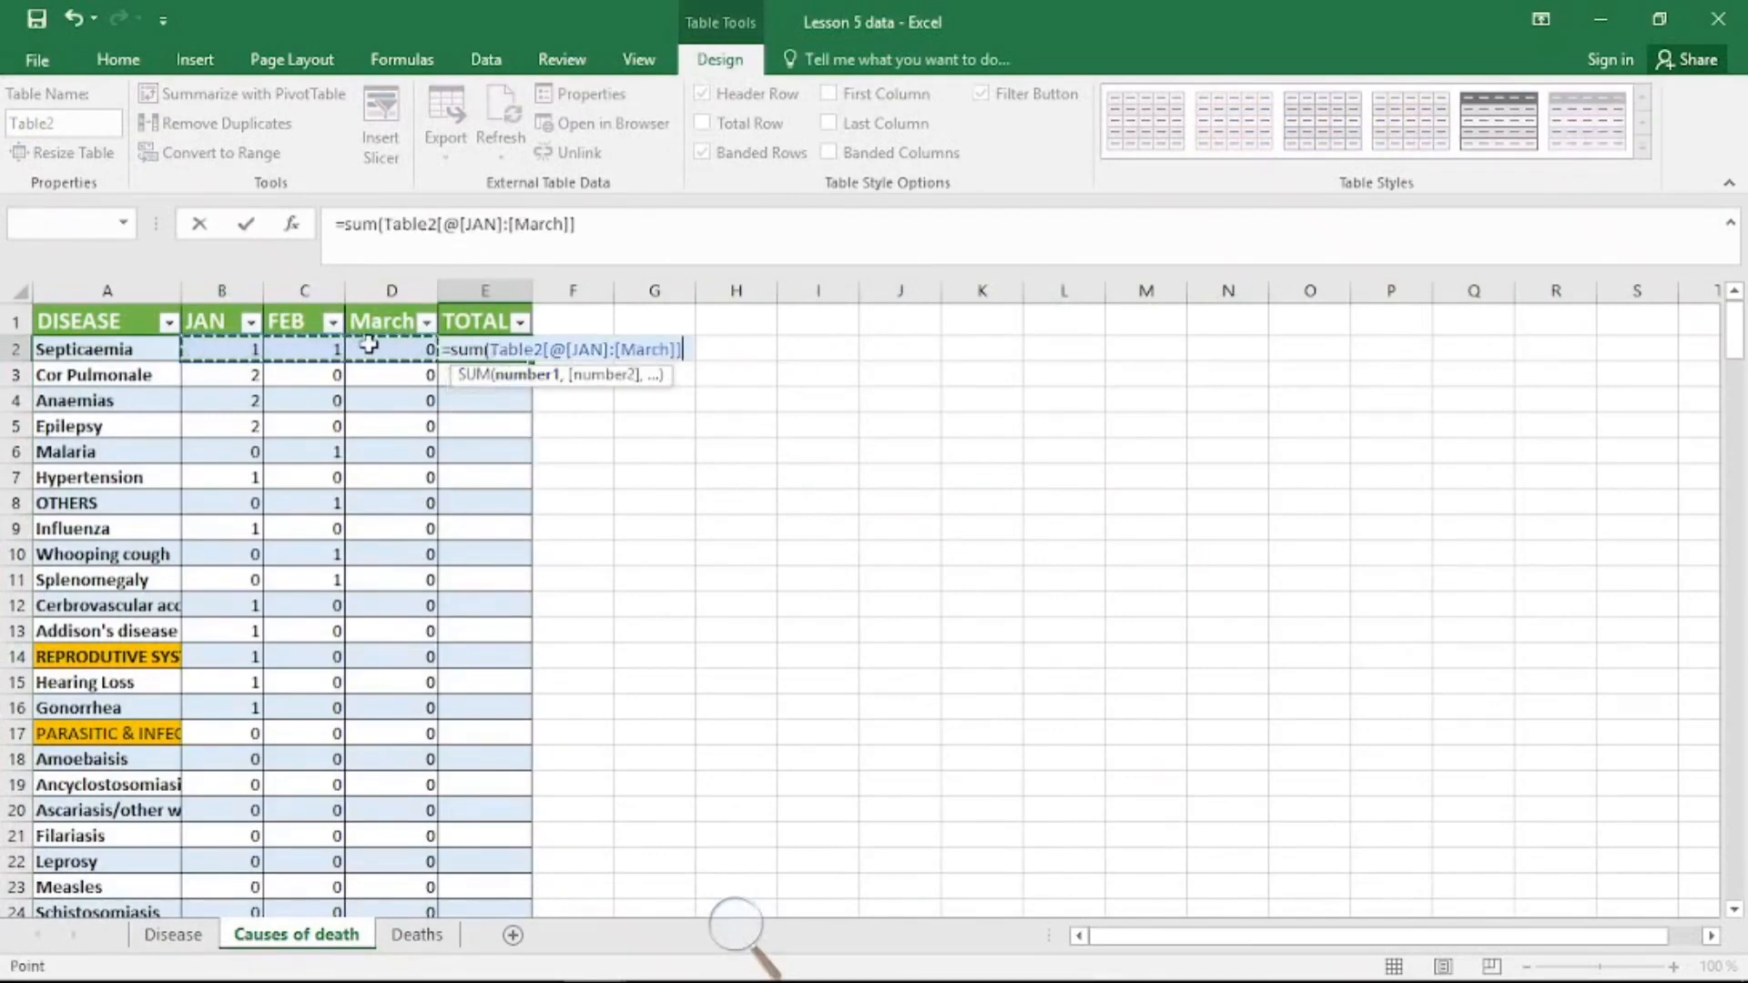
type(")")
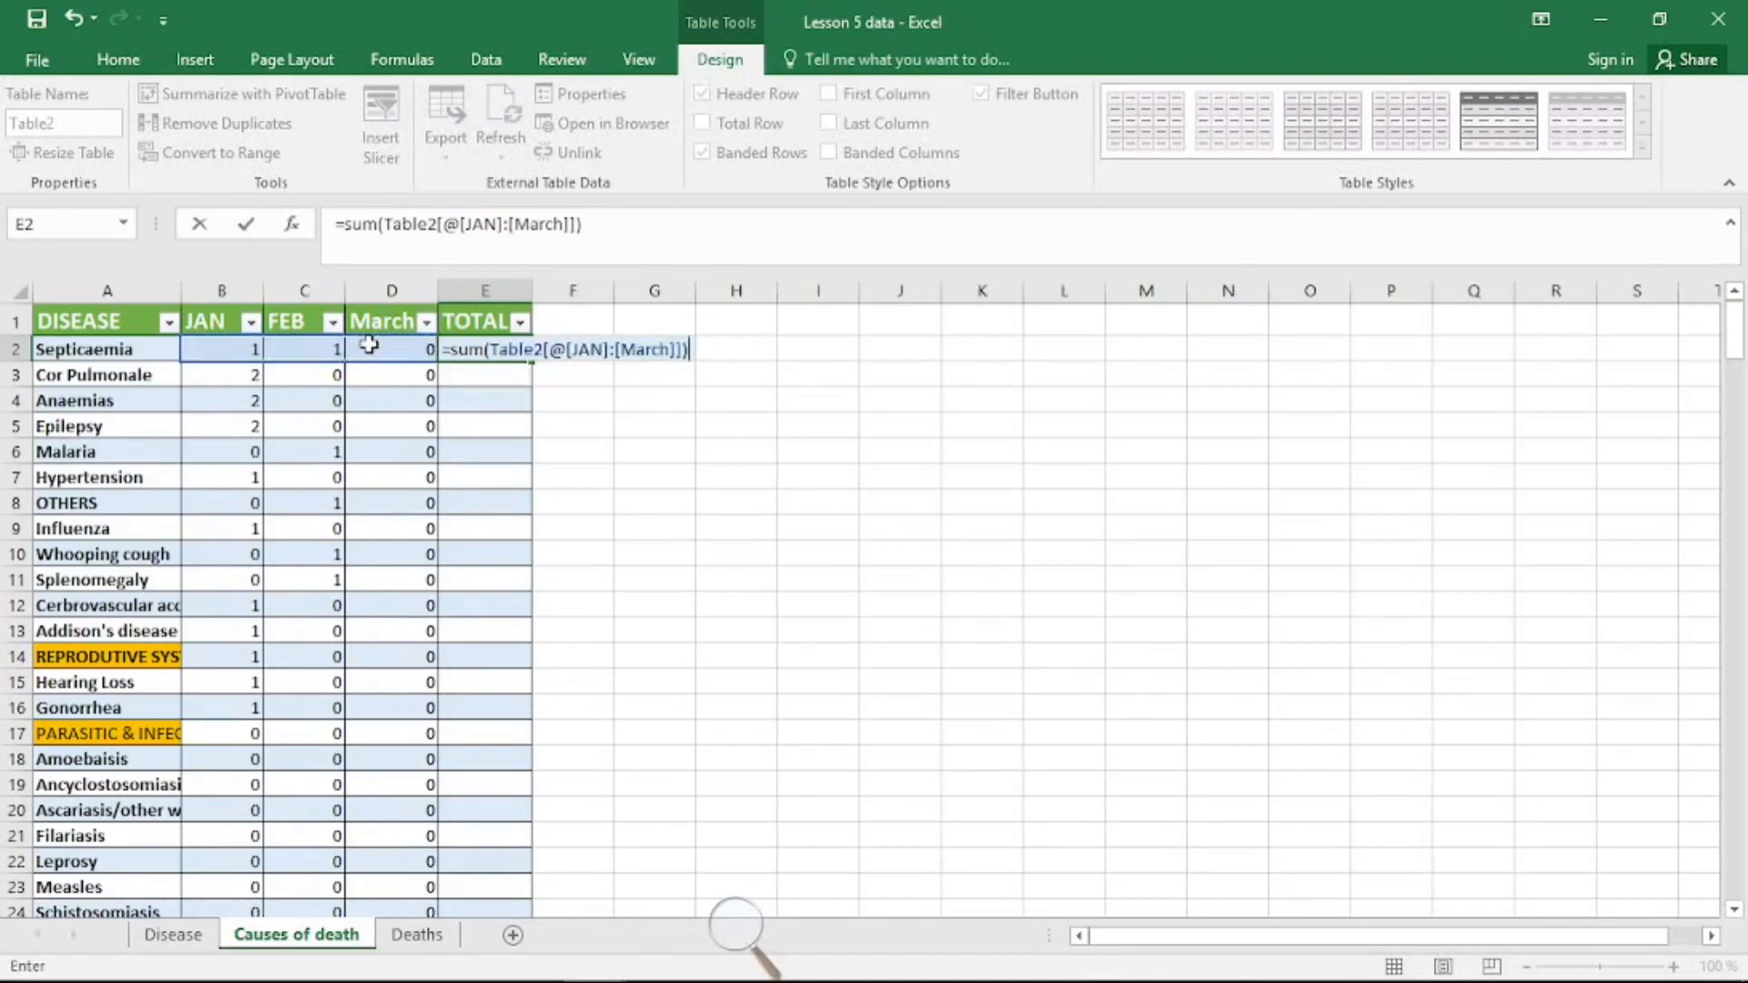
key("Return")
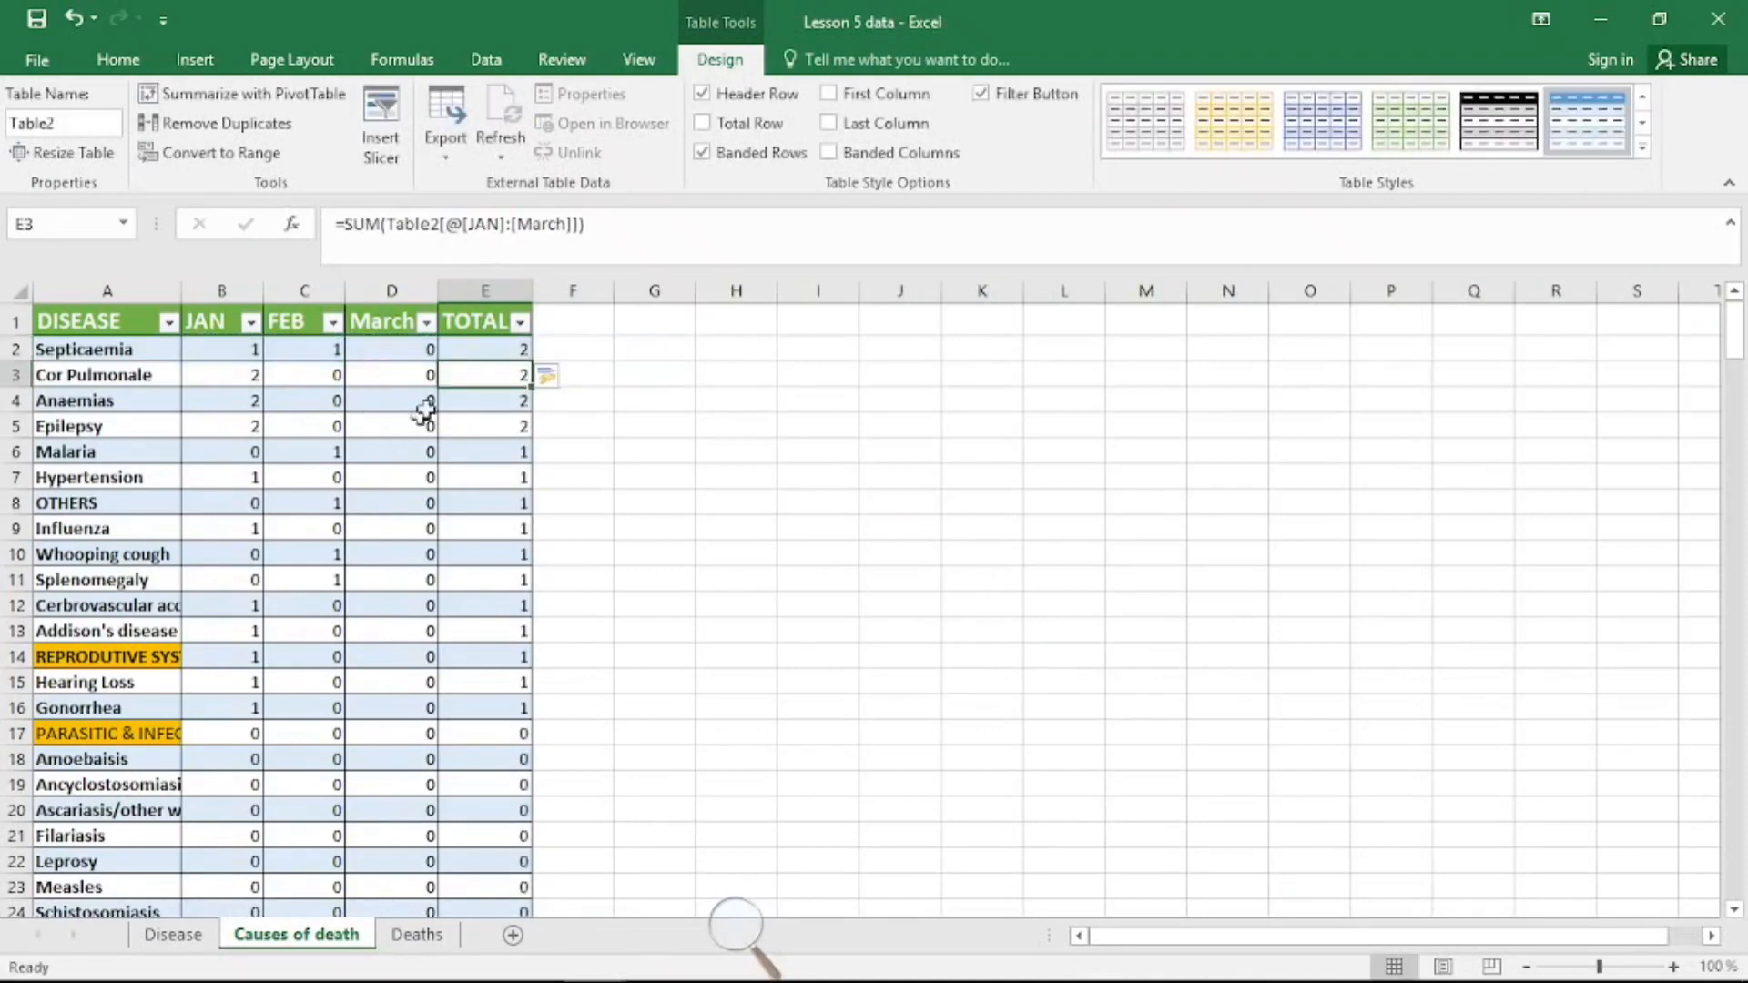
left_click(458, 350)
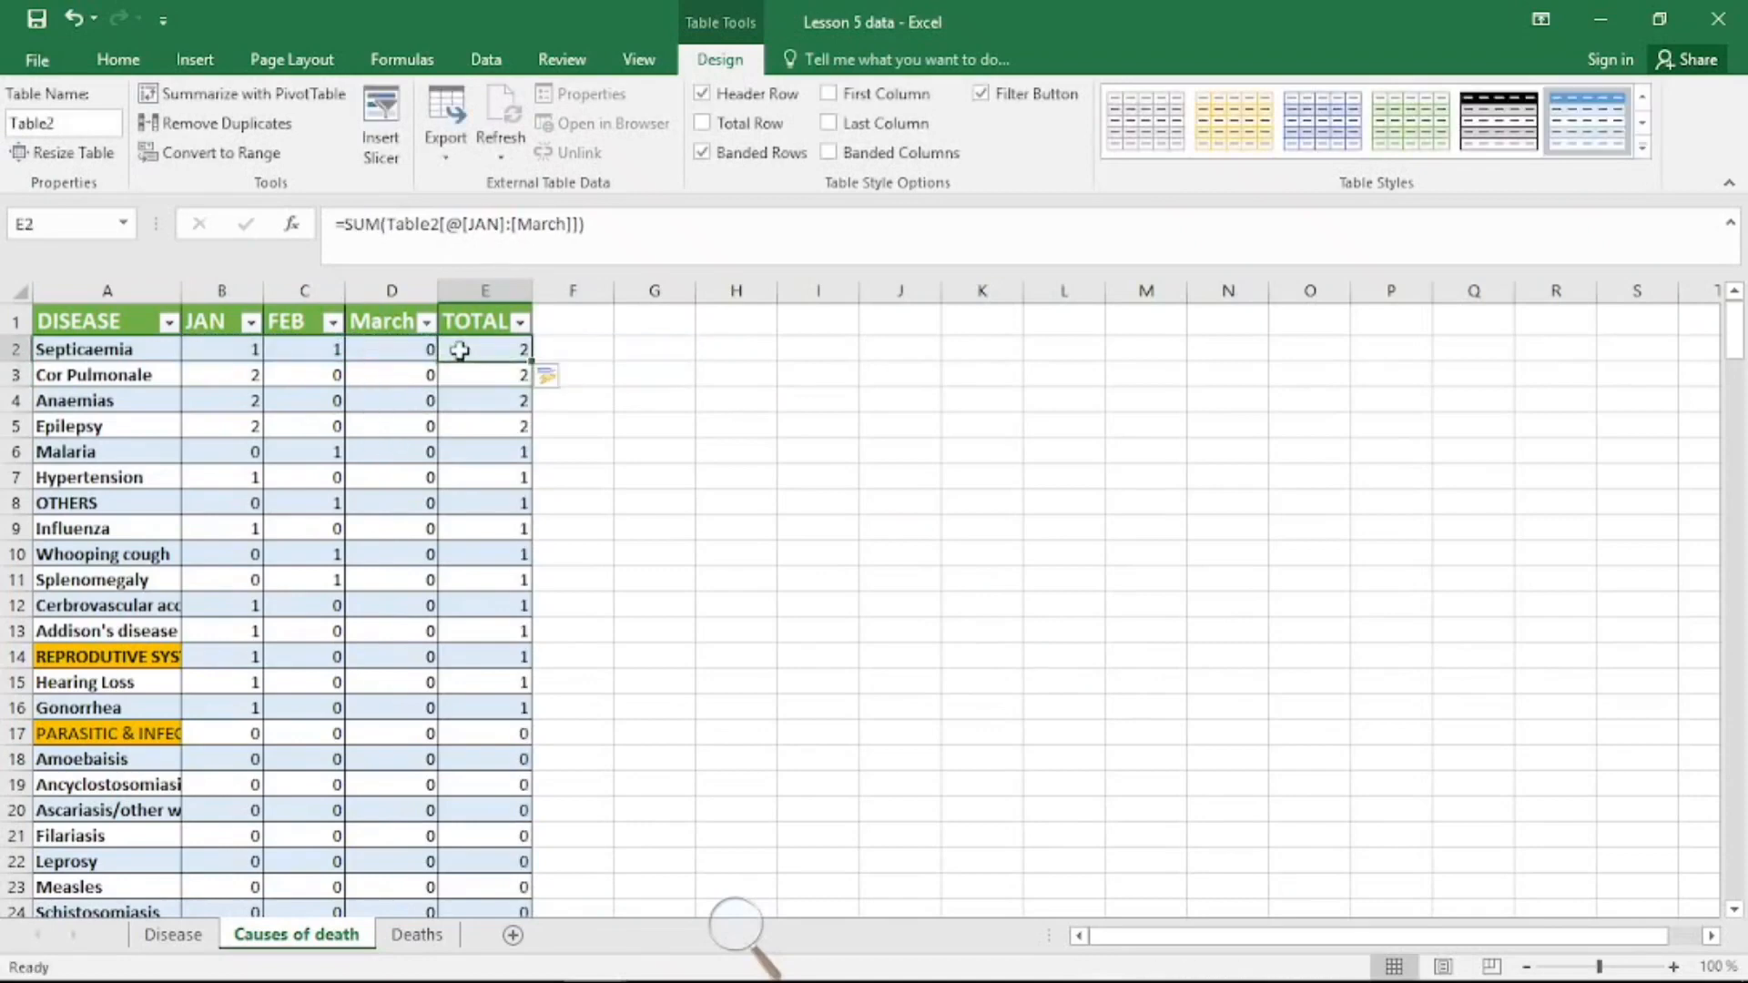
scroll(461, 416, "down", 5)
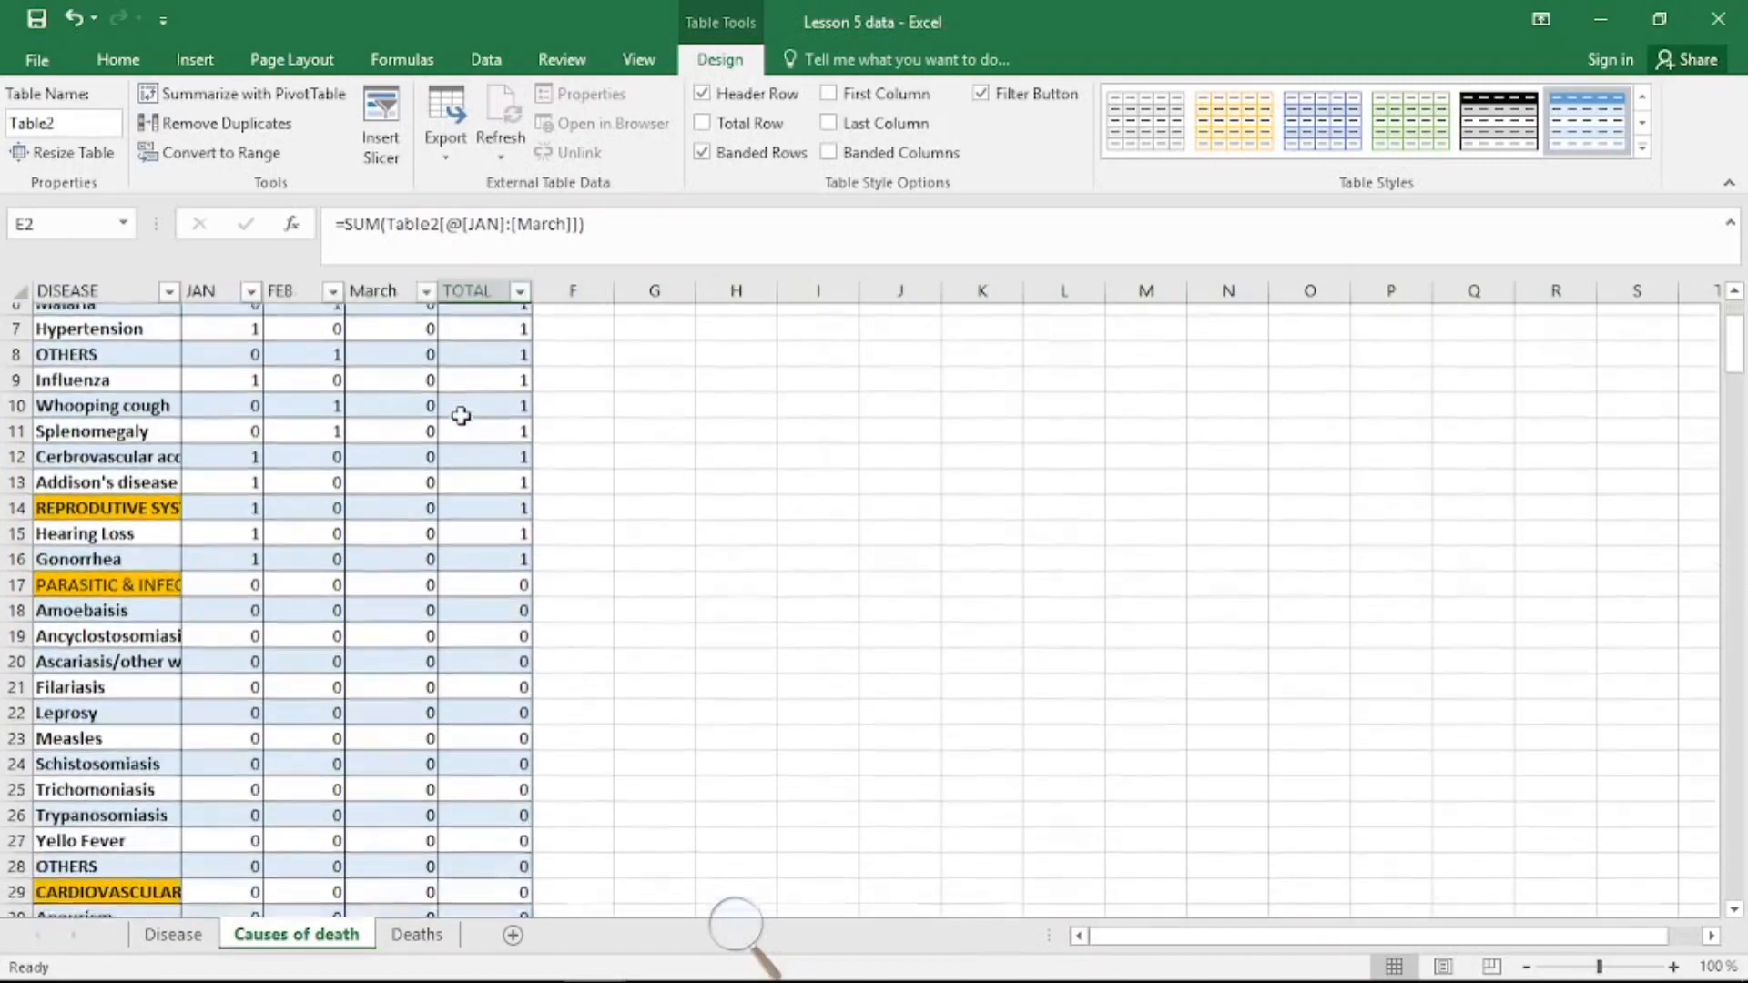
scroll(461, 415, "up", 5)
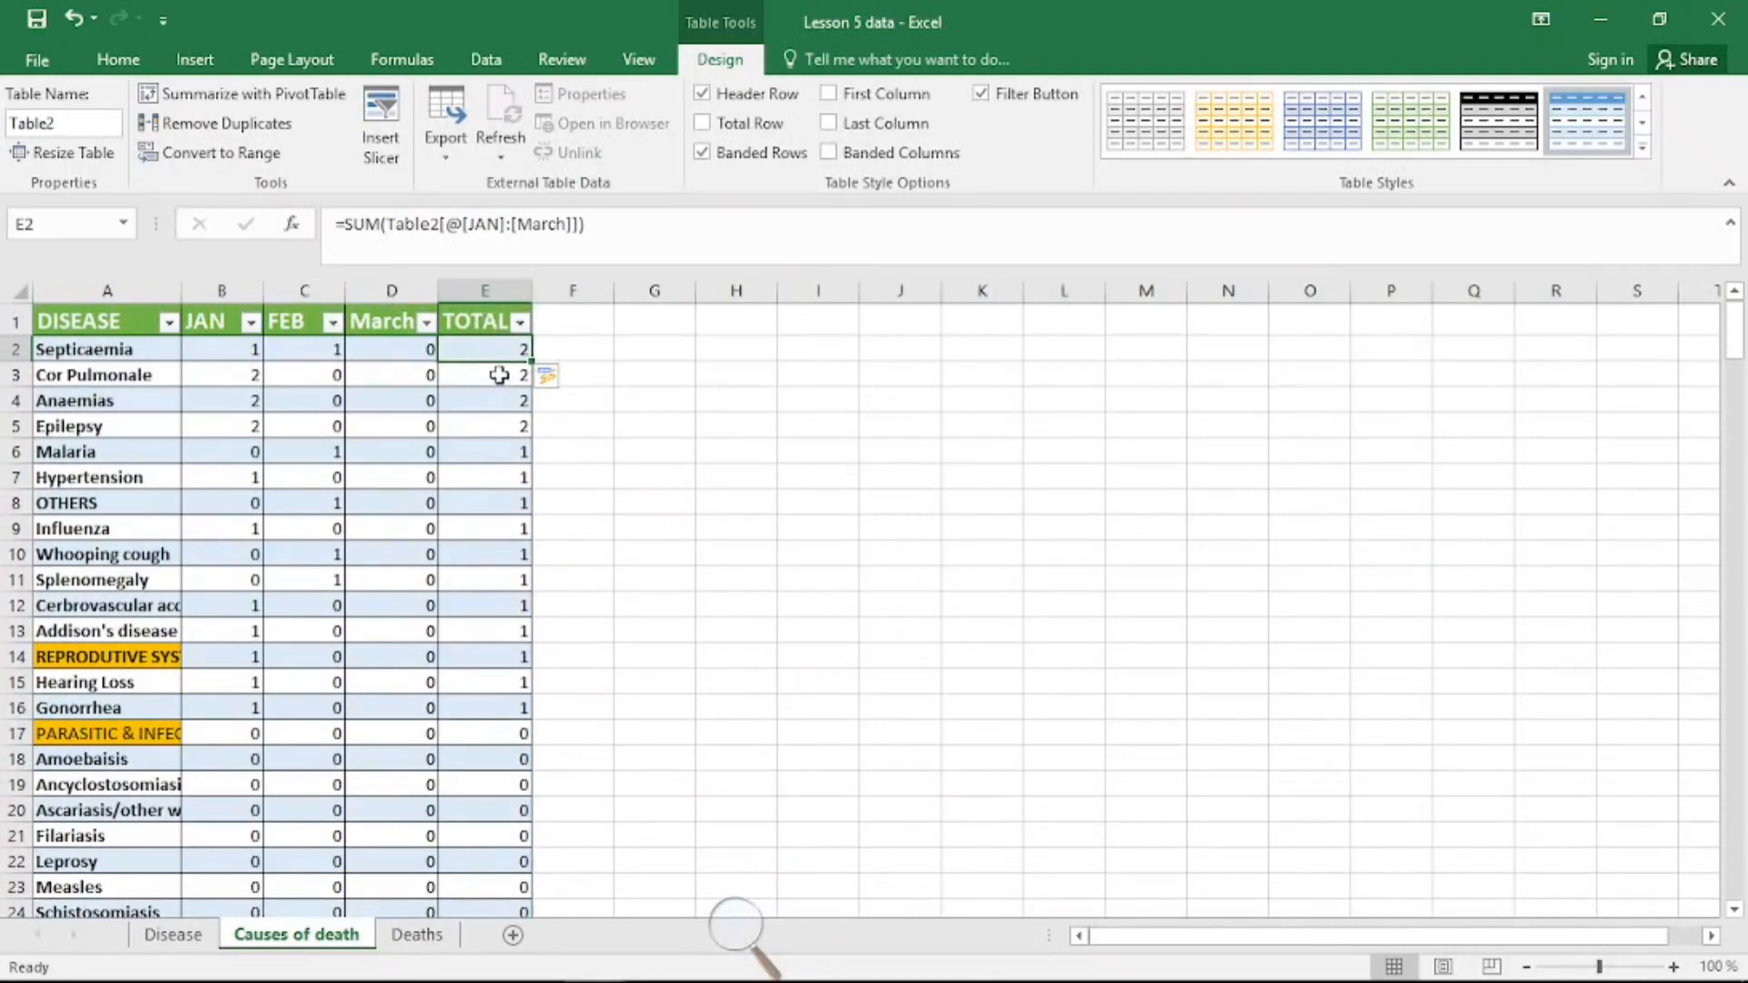
left_click(112, 360)
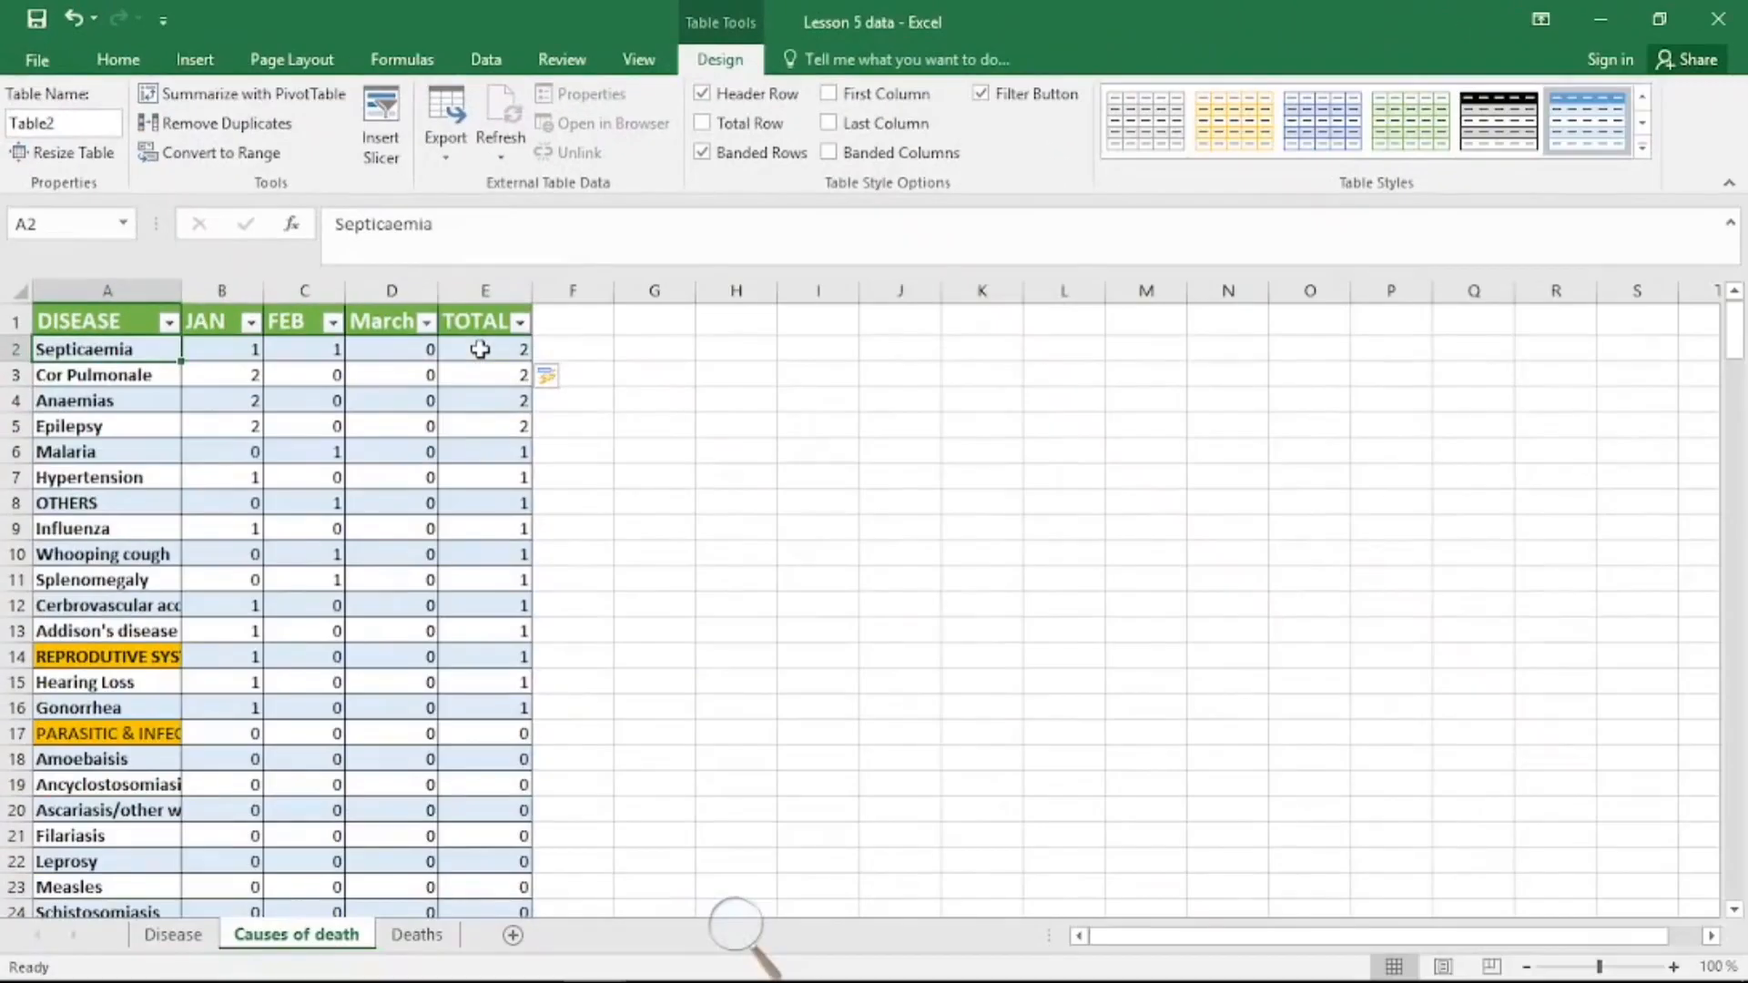
Step: Convert the Deaths sheet's ward data, with headers, into a table
left_click(411, 941)
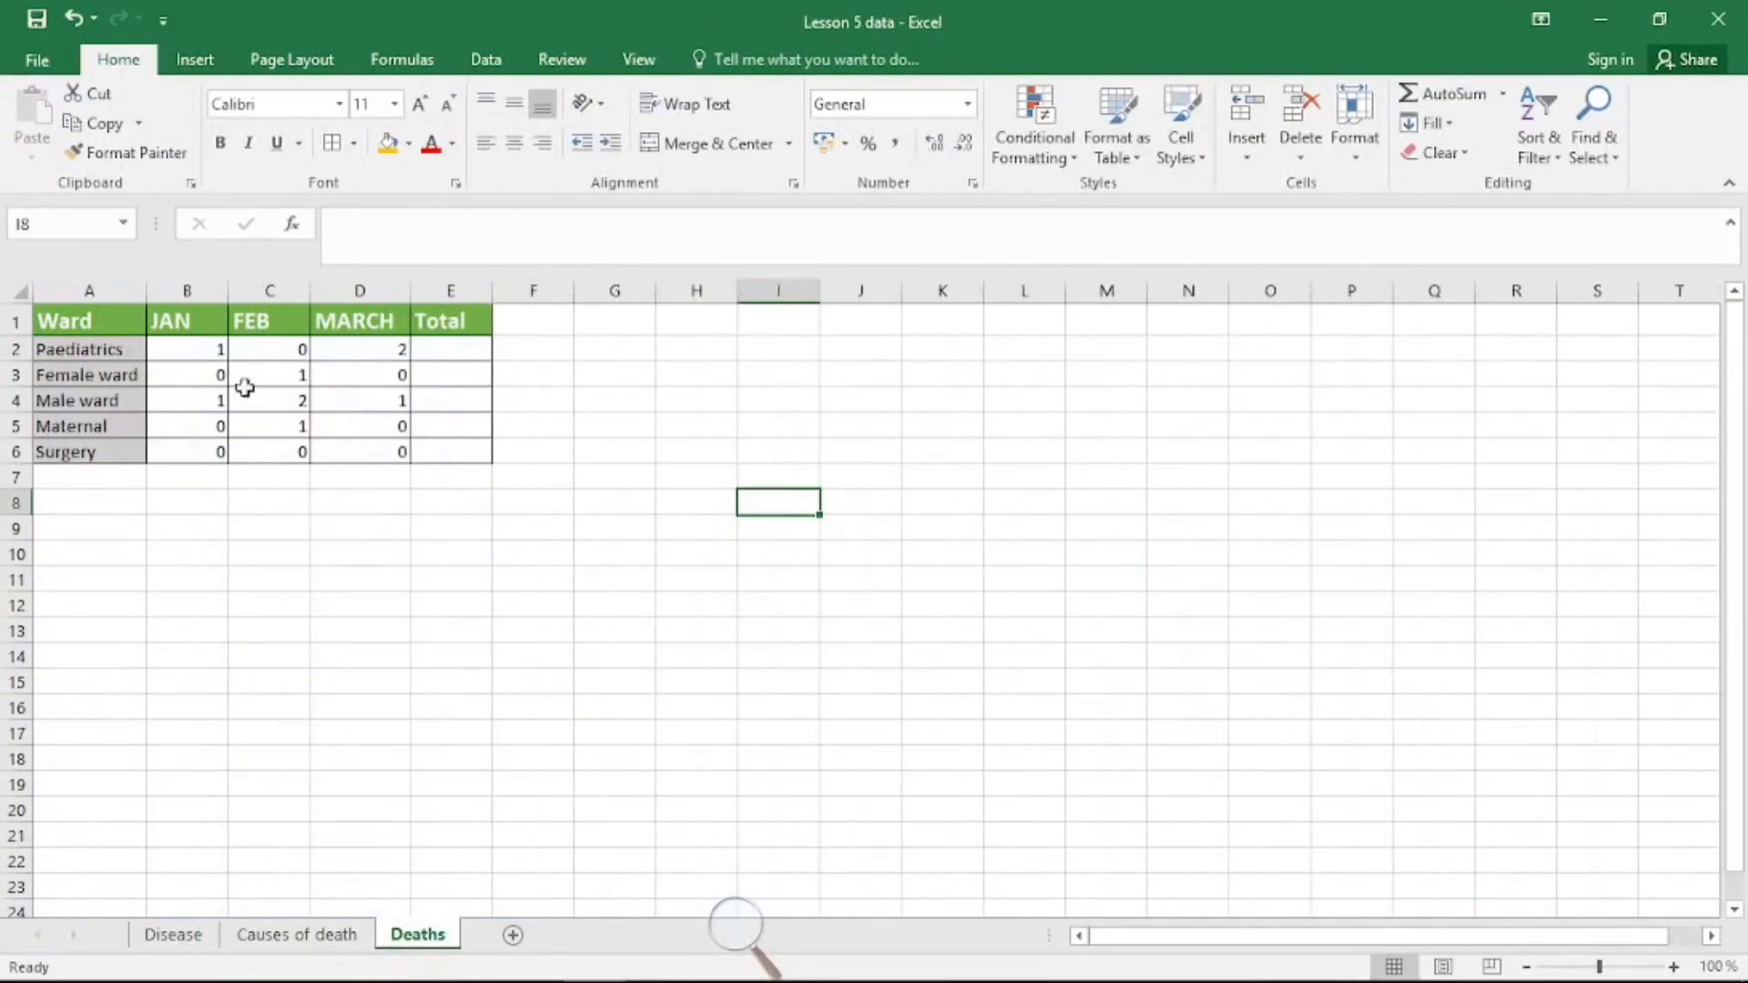
left_click(109, 351)
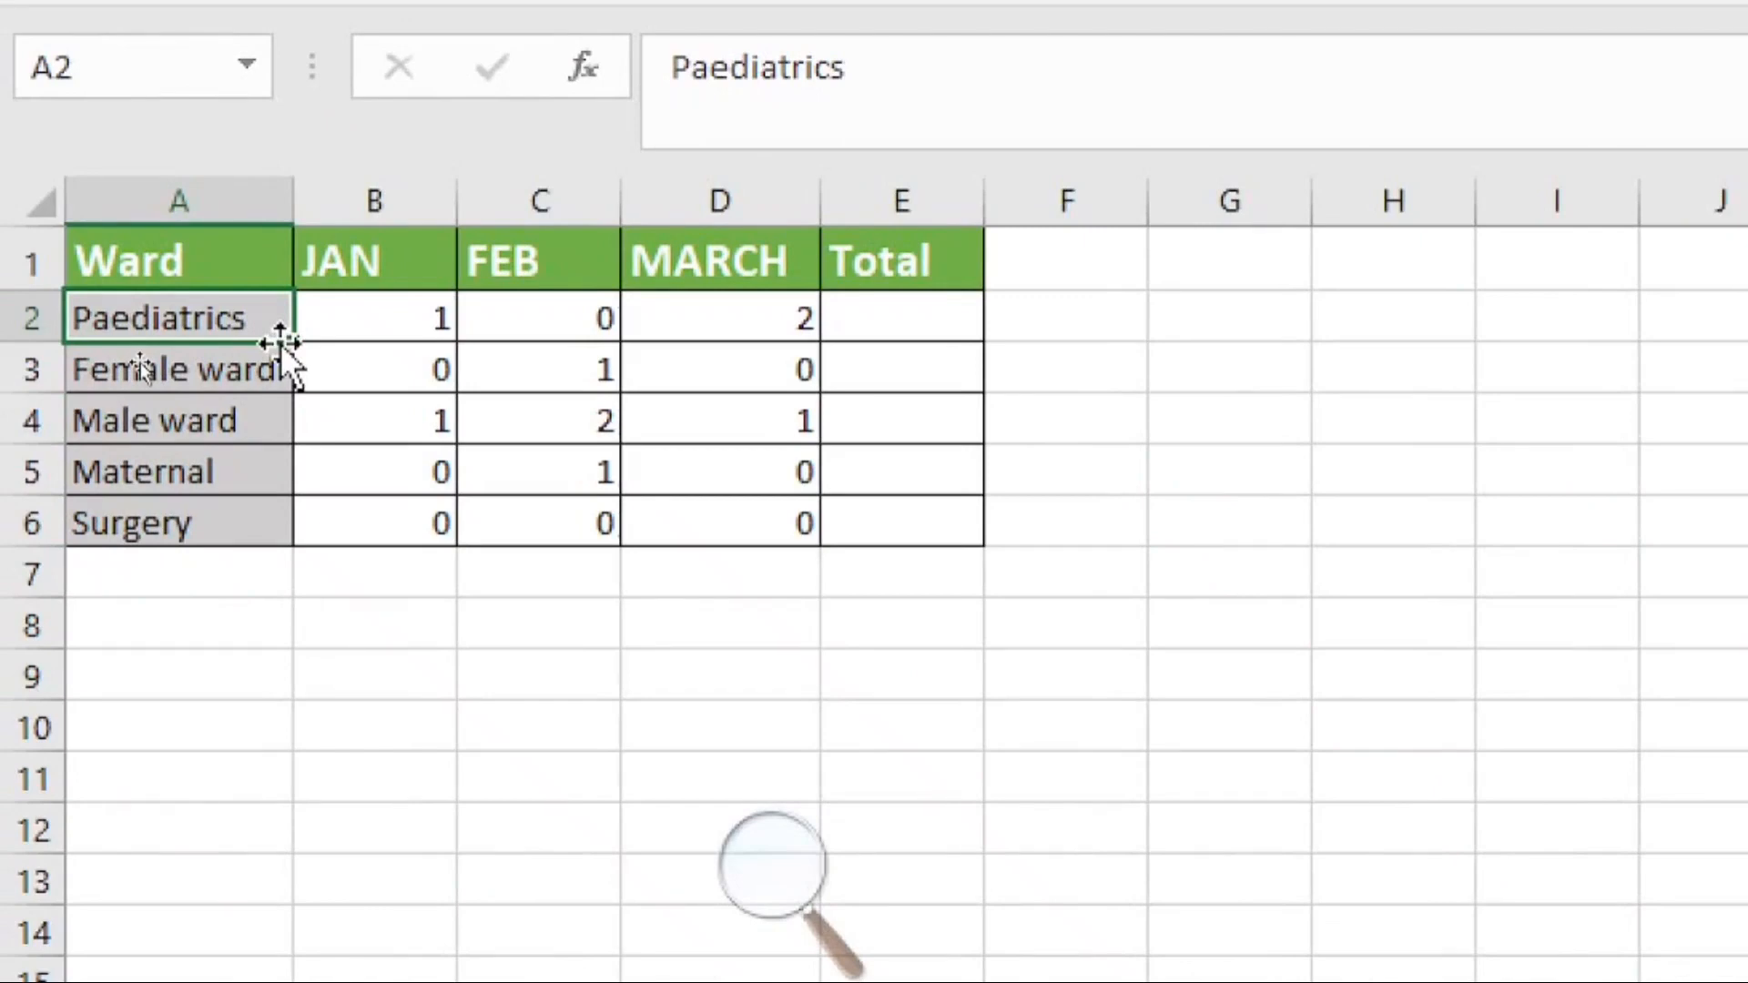
left_click(686, 330)
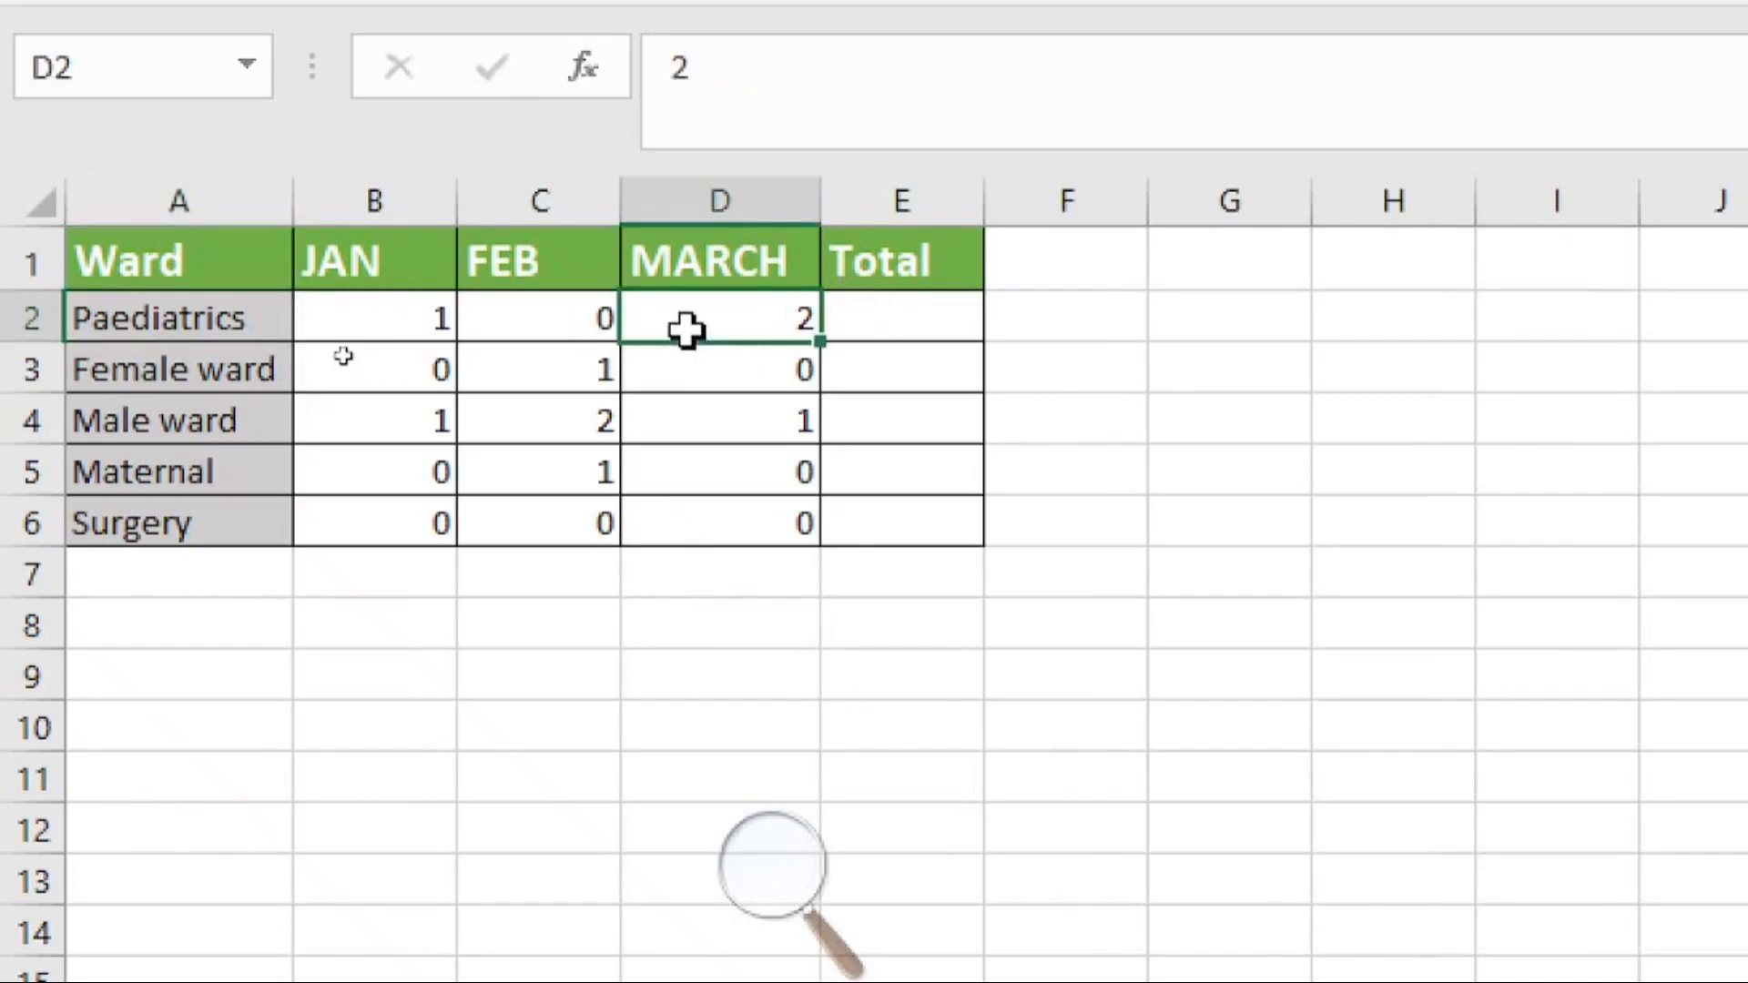
key("ctrl+t")
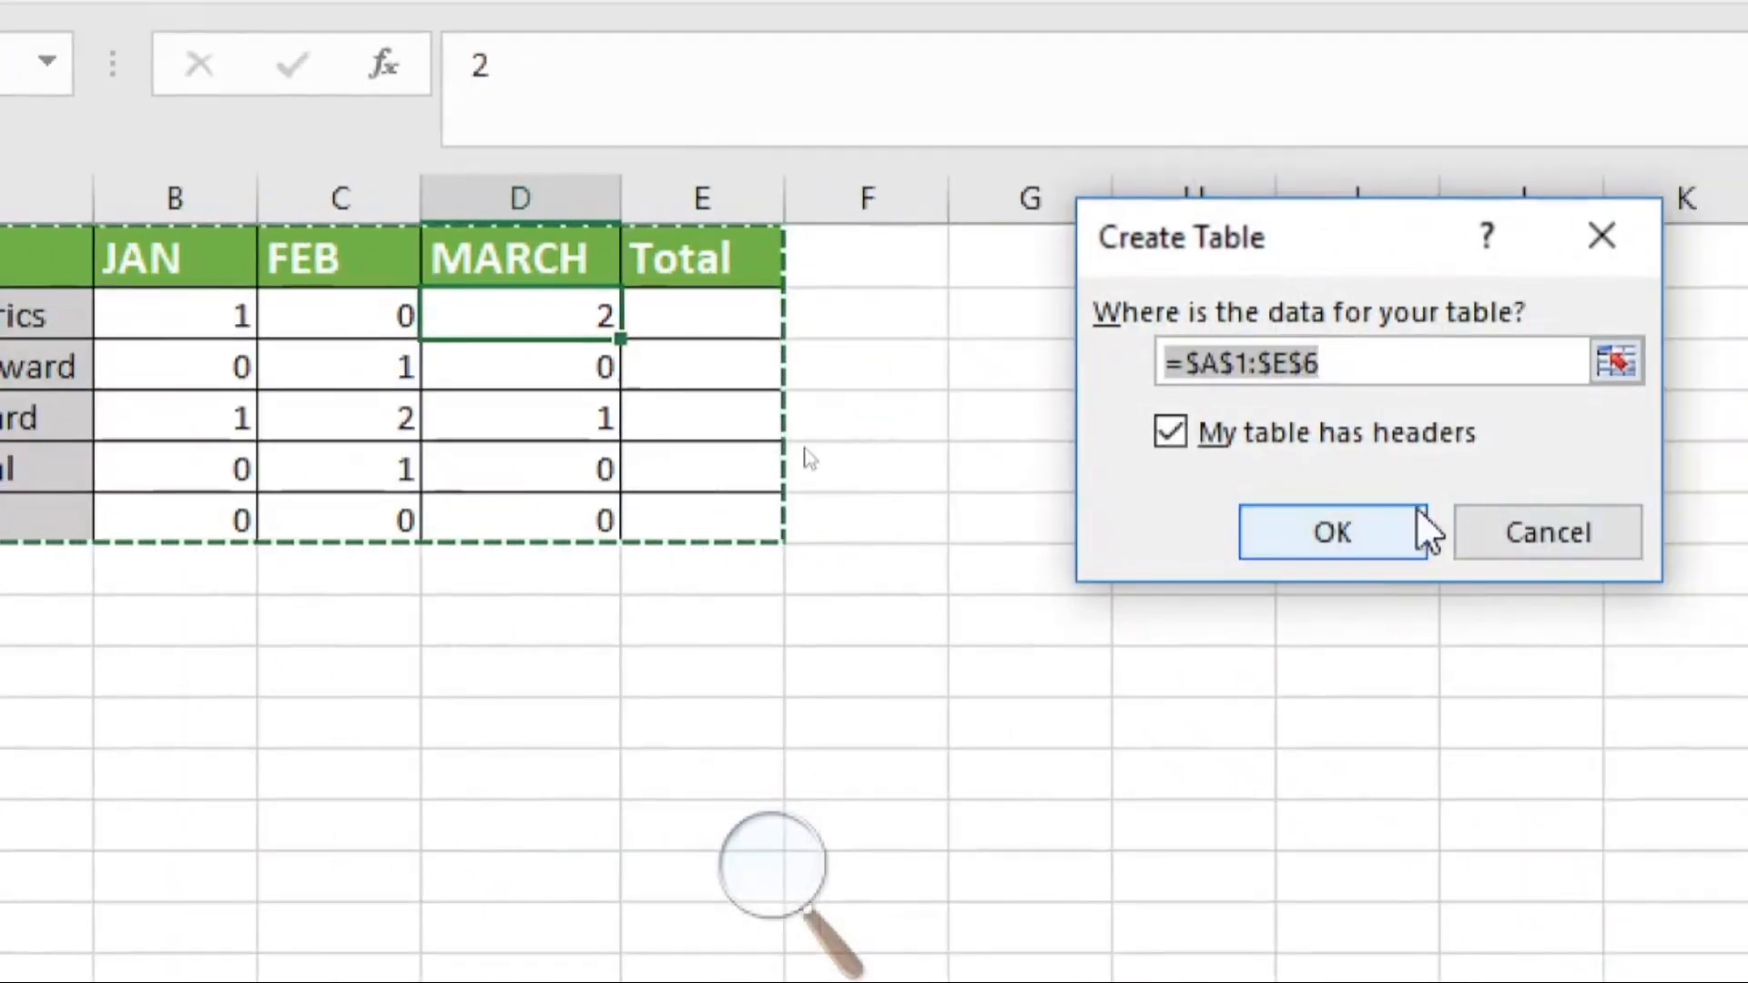
left_click(1423, 531)
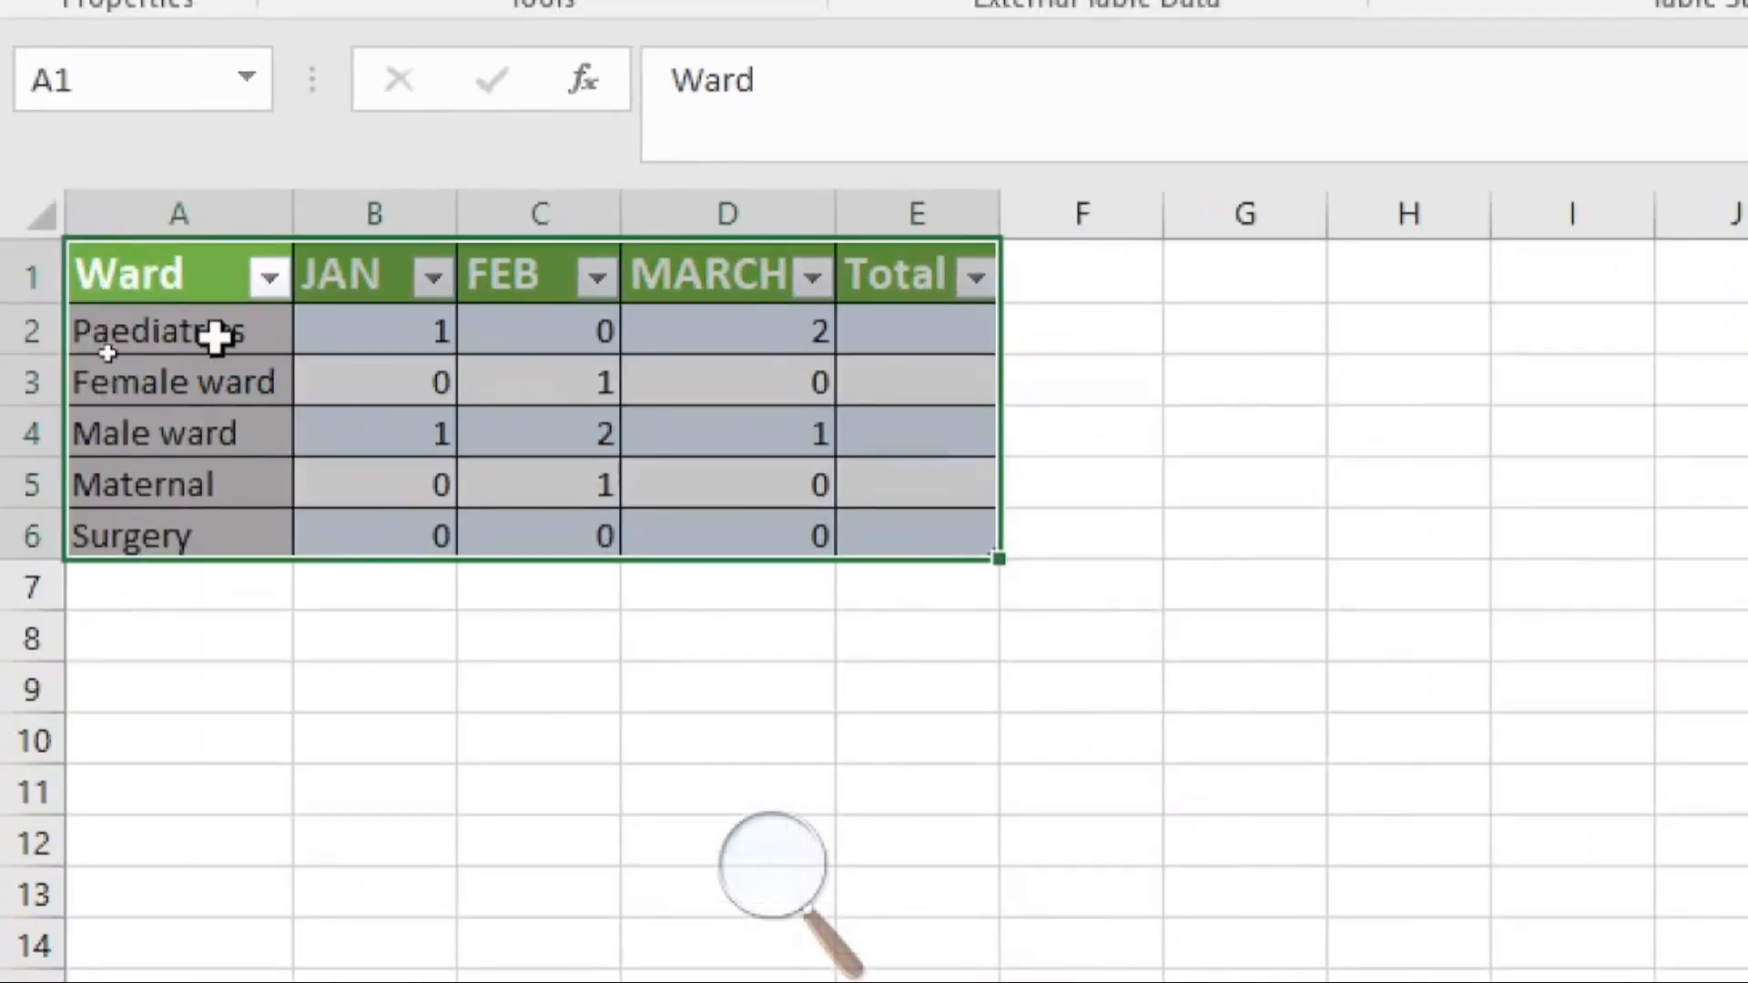
left_click(222, 396)
left_click(220, 442)
left_click(223, 487)
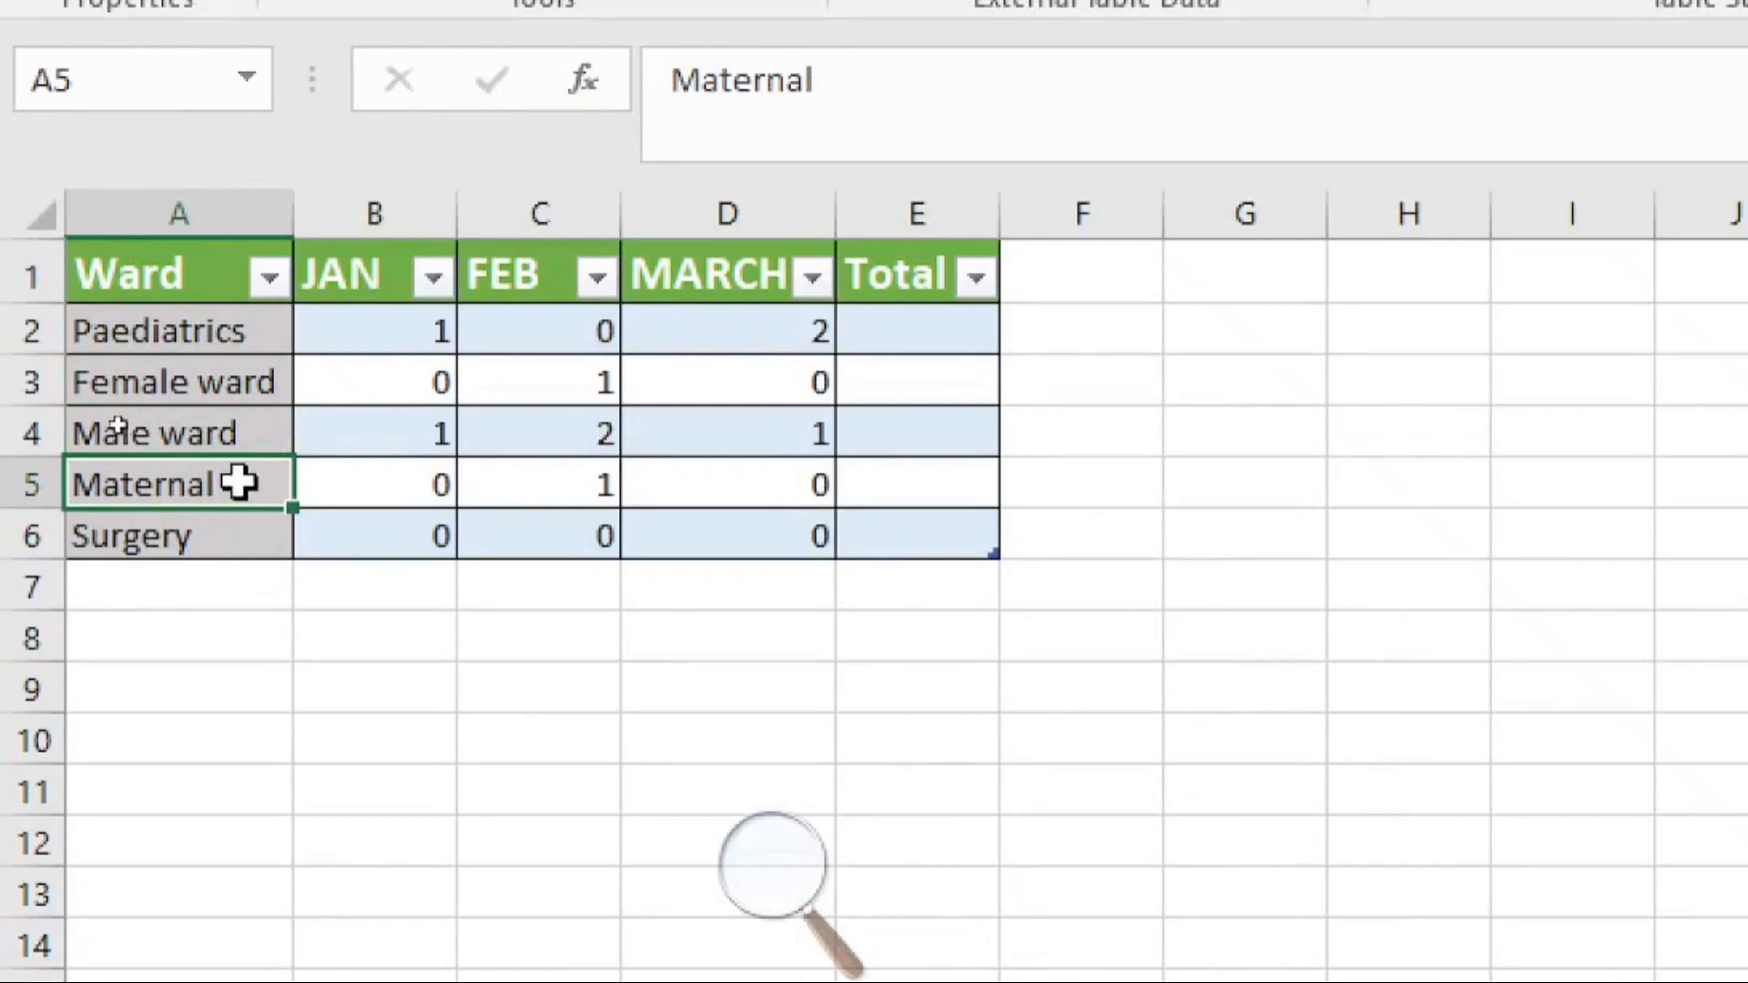
left_click(242, 534)
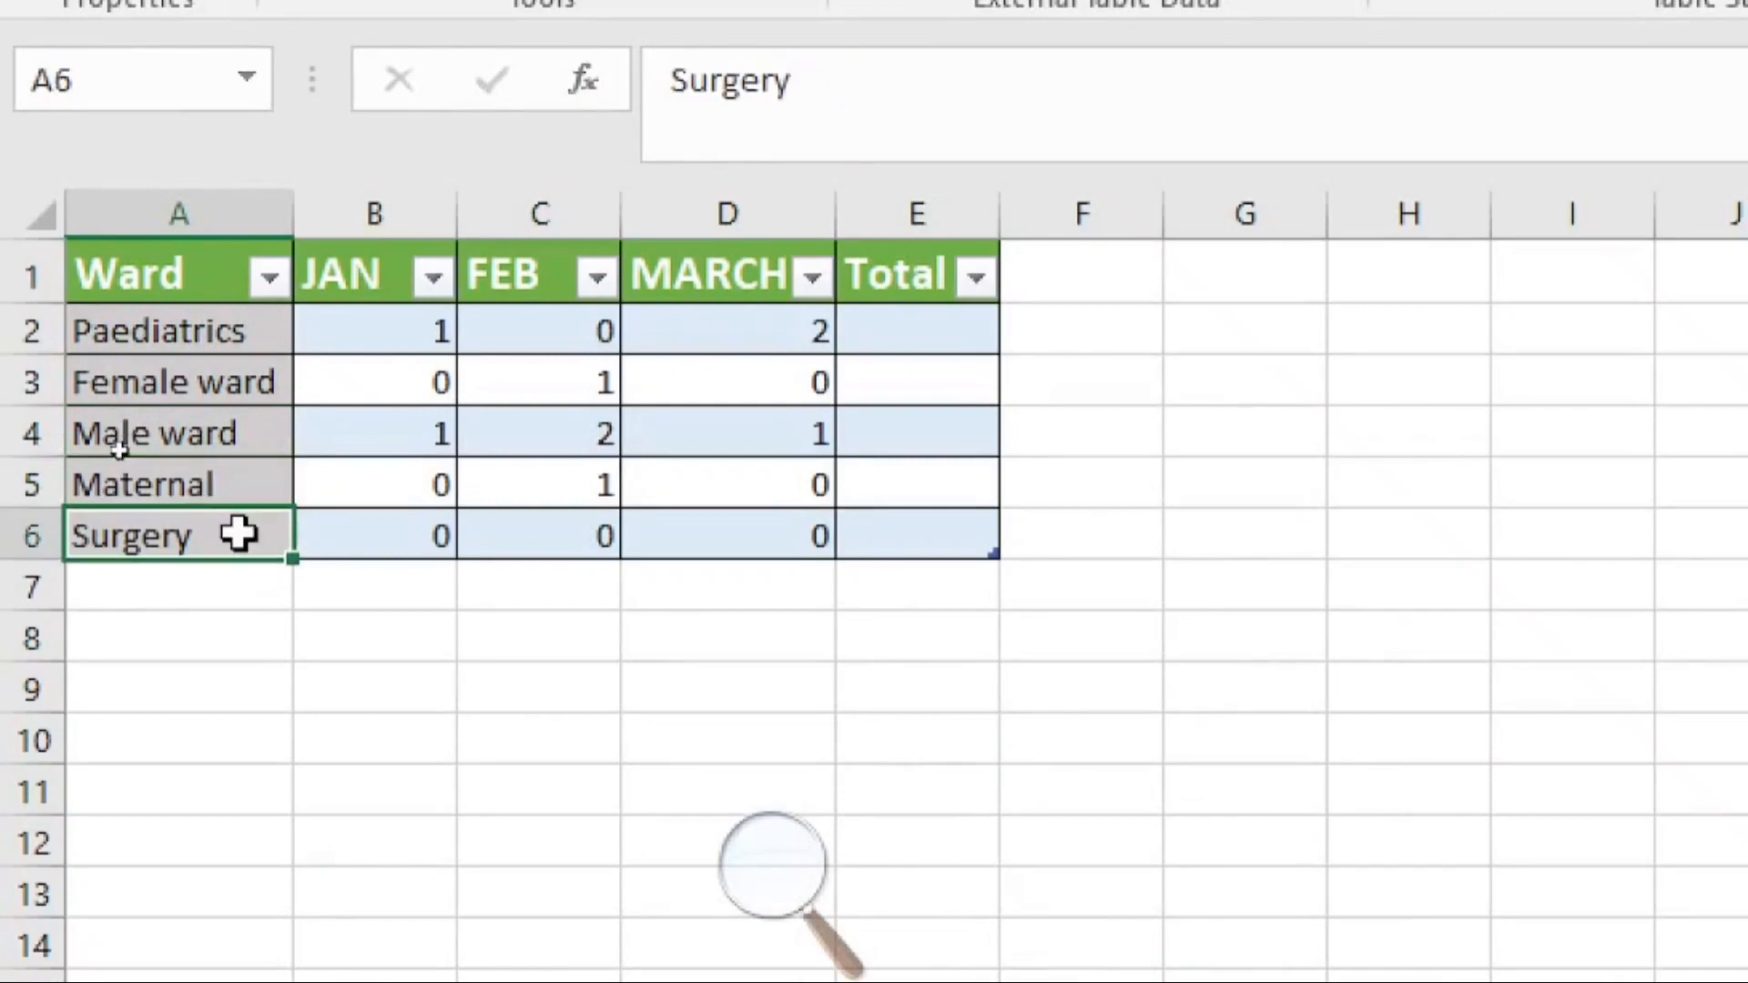
Step: Enter =SUM(Table3[@[JAN]:[MARCH]]) in the first Total cell to total each ward's monthly deaths
left_click(925, 335)
type("=sum")
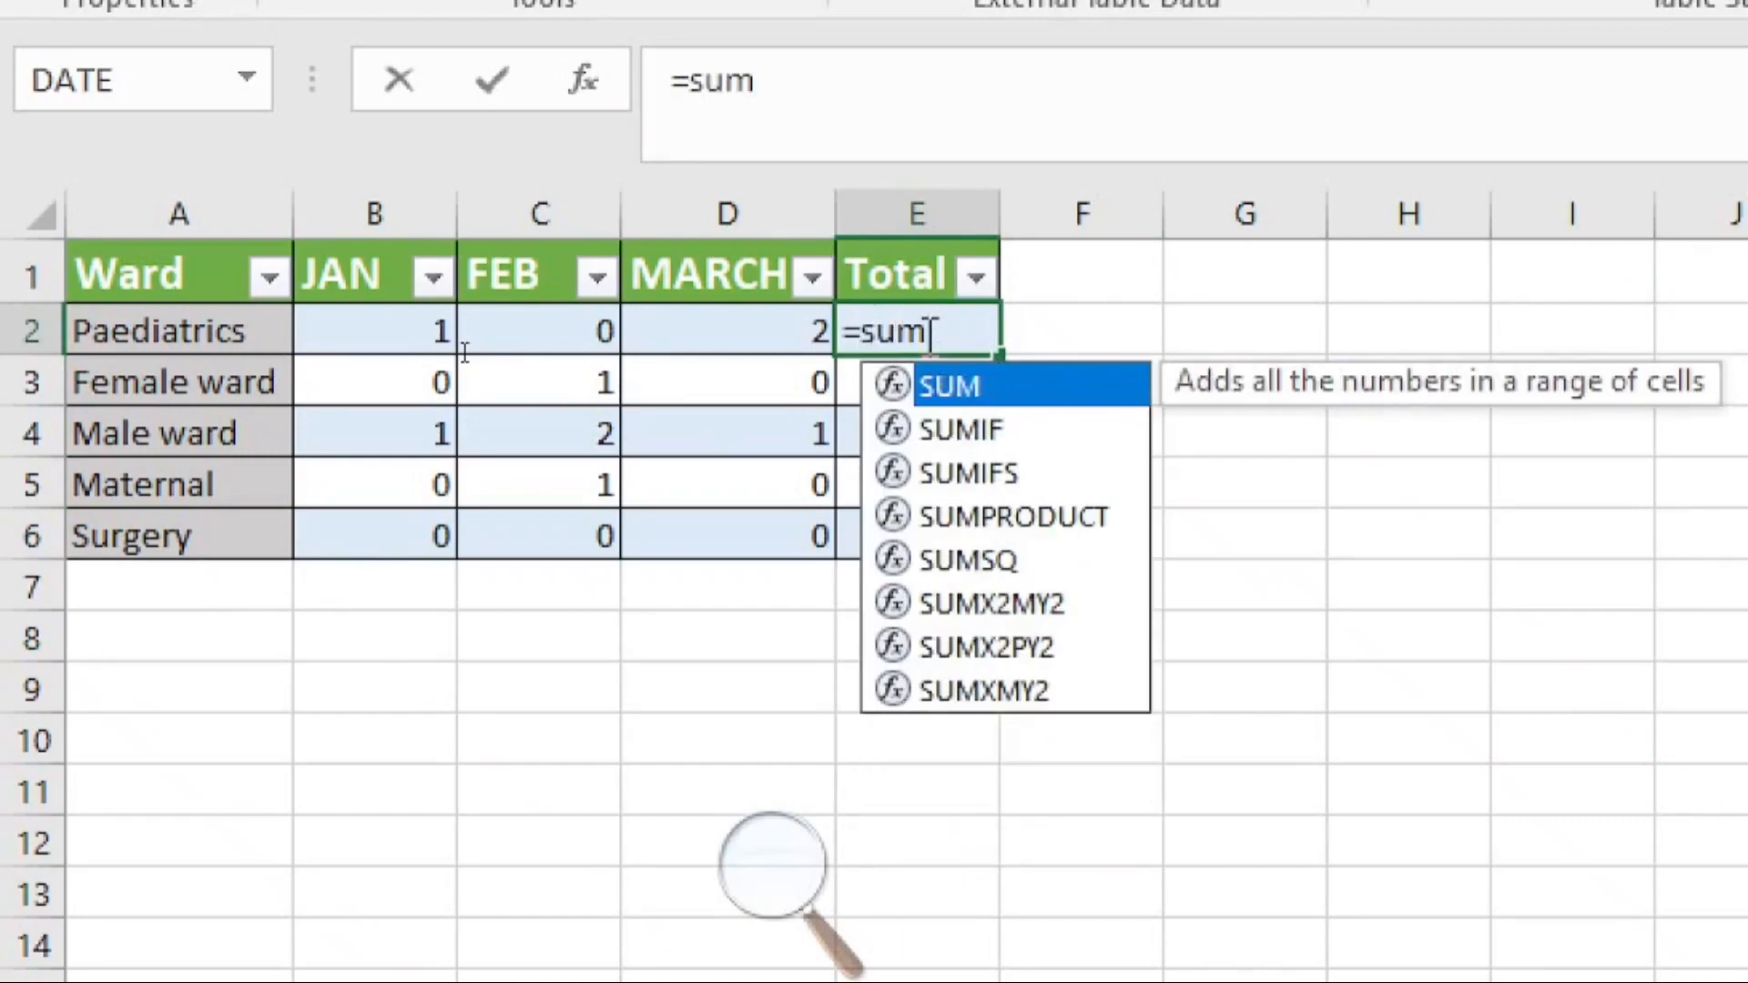
double_click(1011, 390)
left_click_drag(368, 342, 738, 321)
type(")")
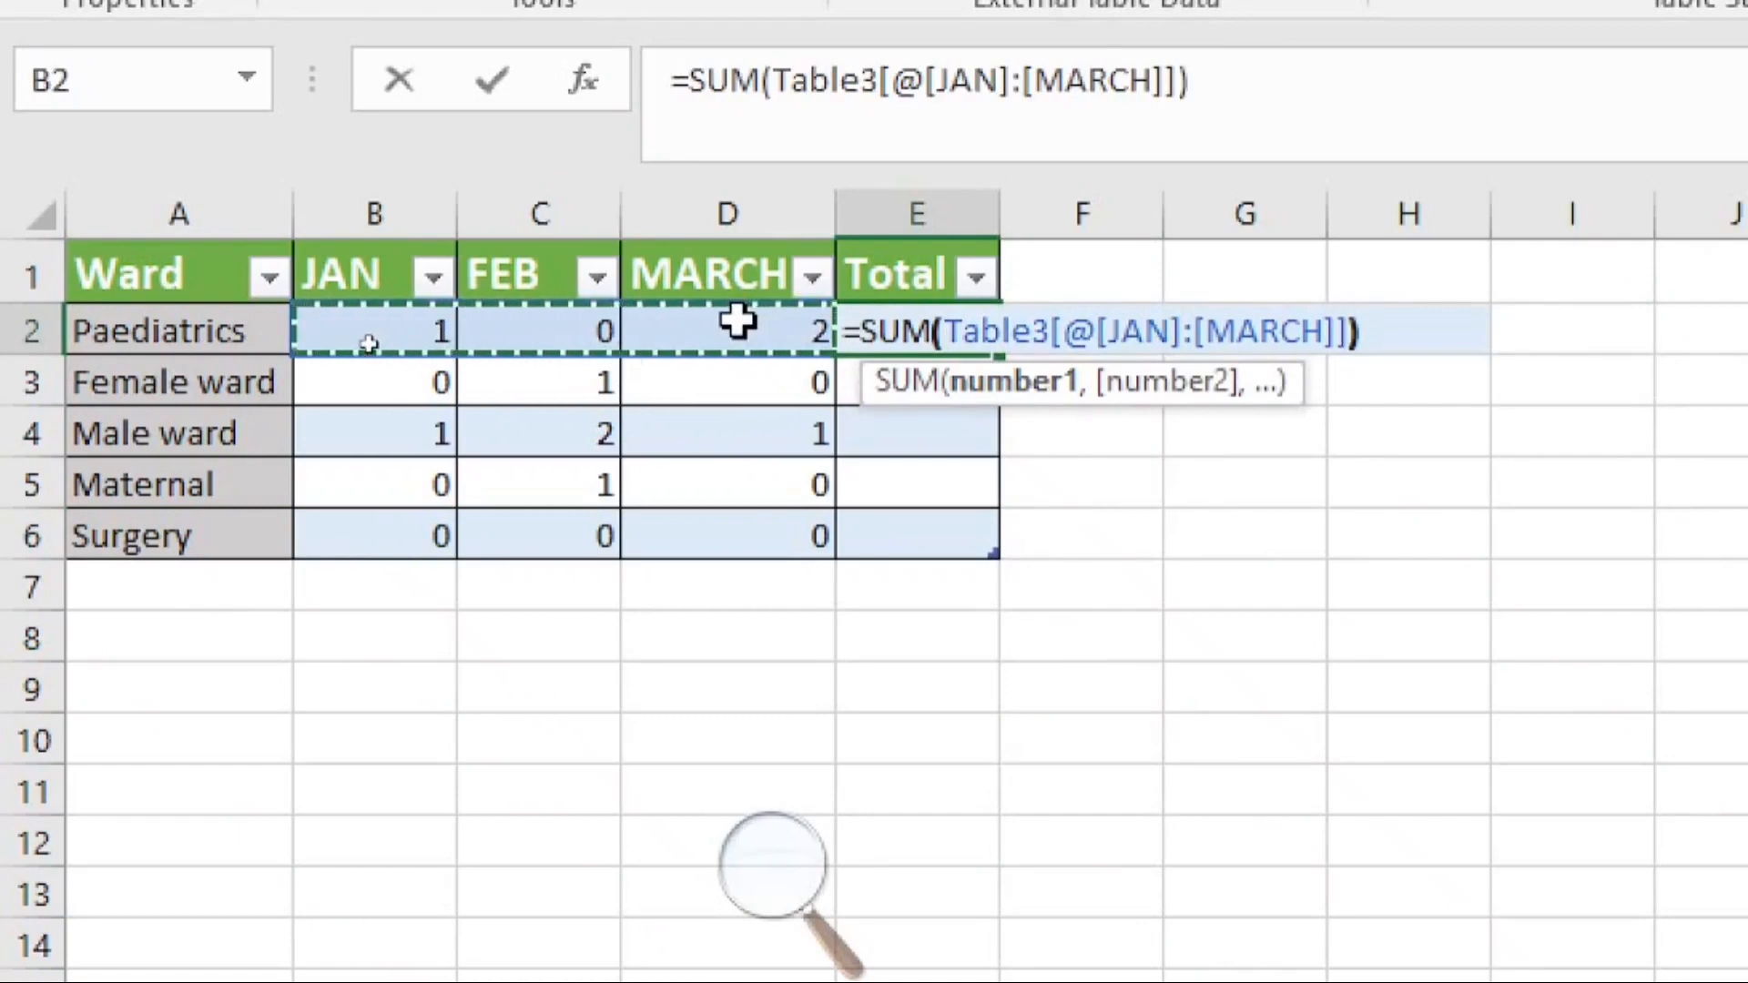
key("Return")
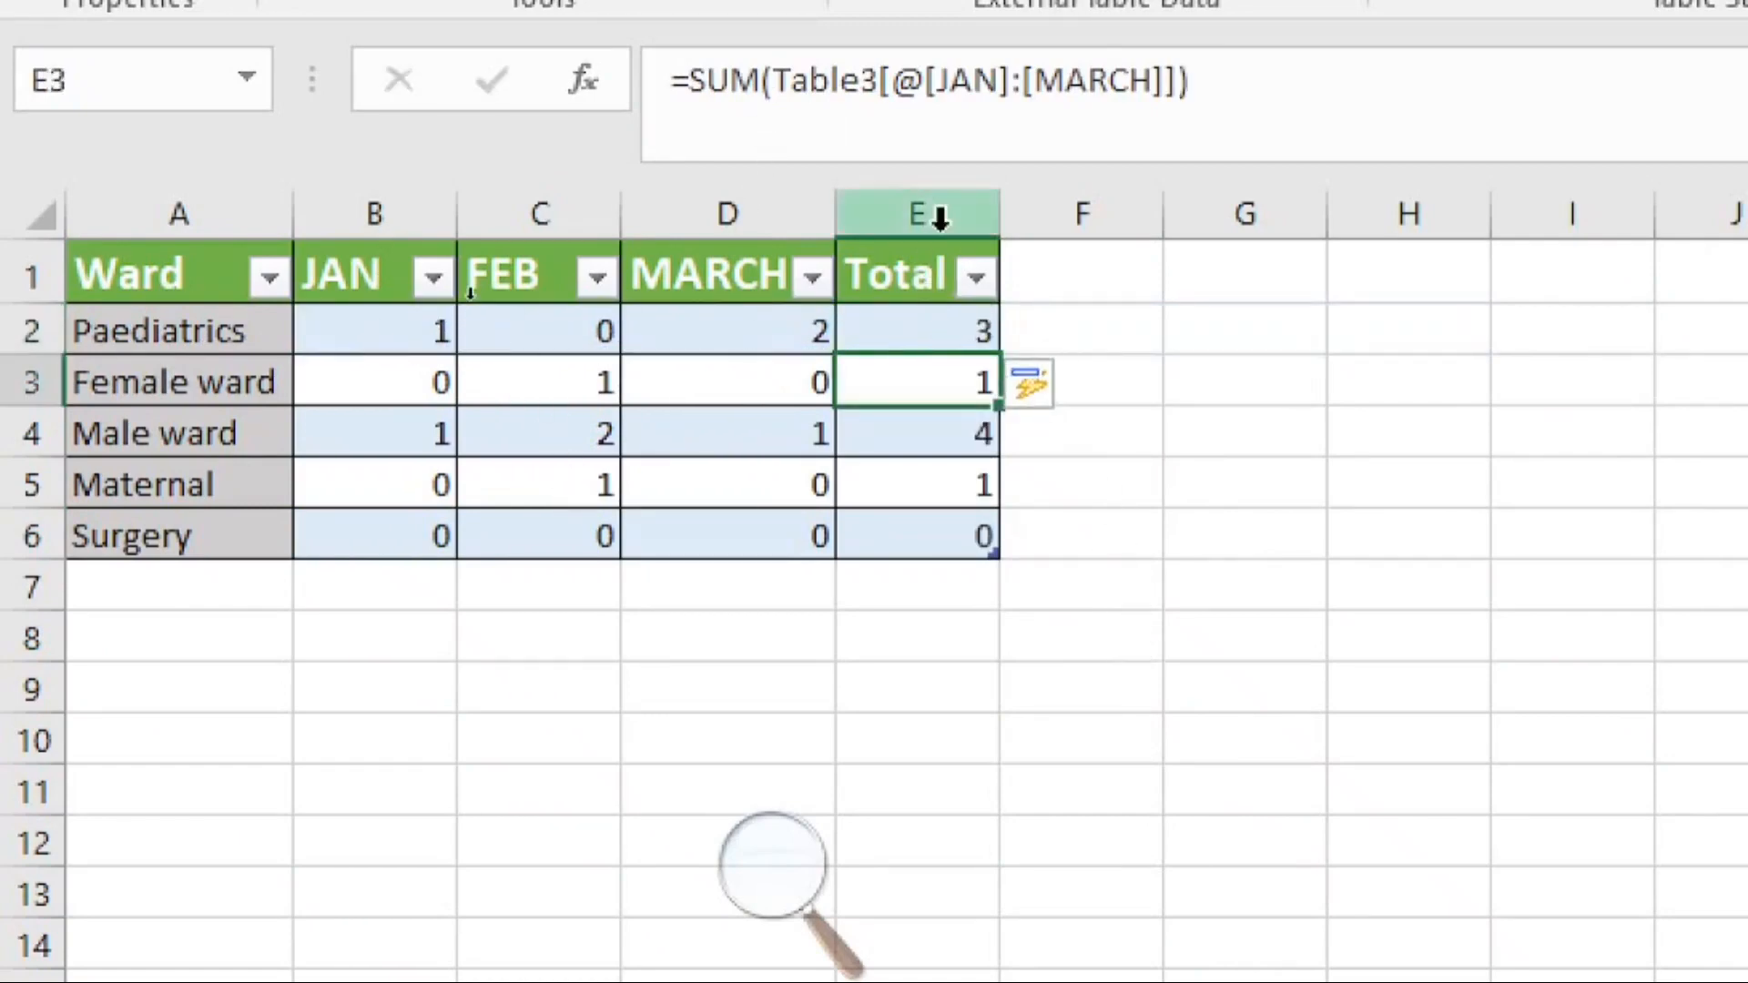
Step: Sort the ward table by the Total column from largest to smallest
left_click_drag(929, 319, 954, 534)
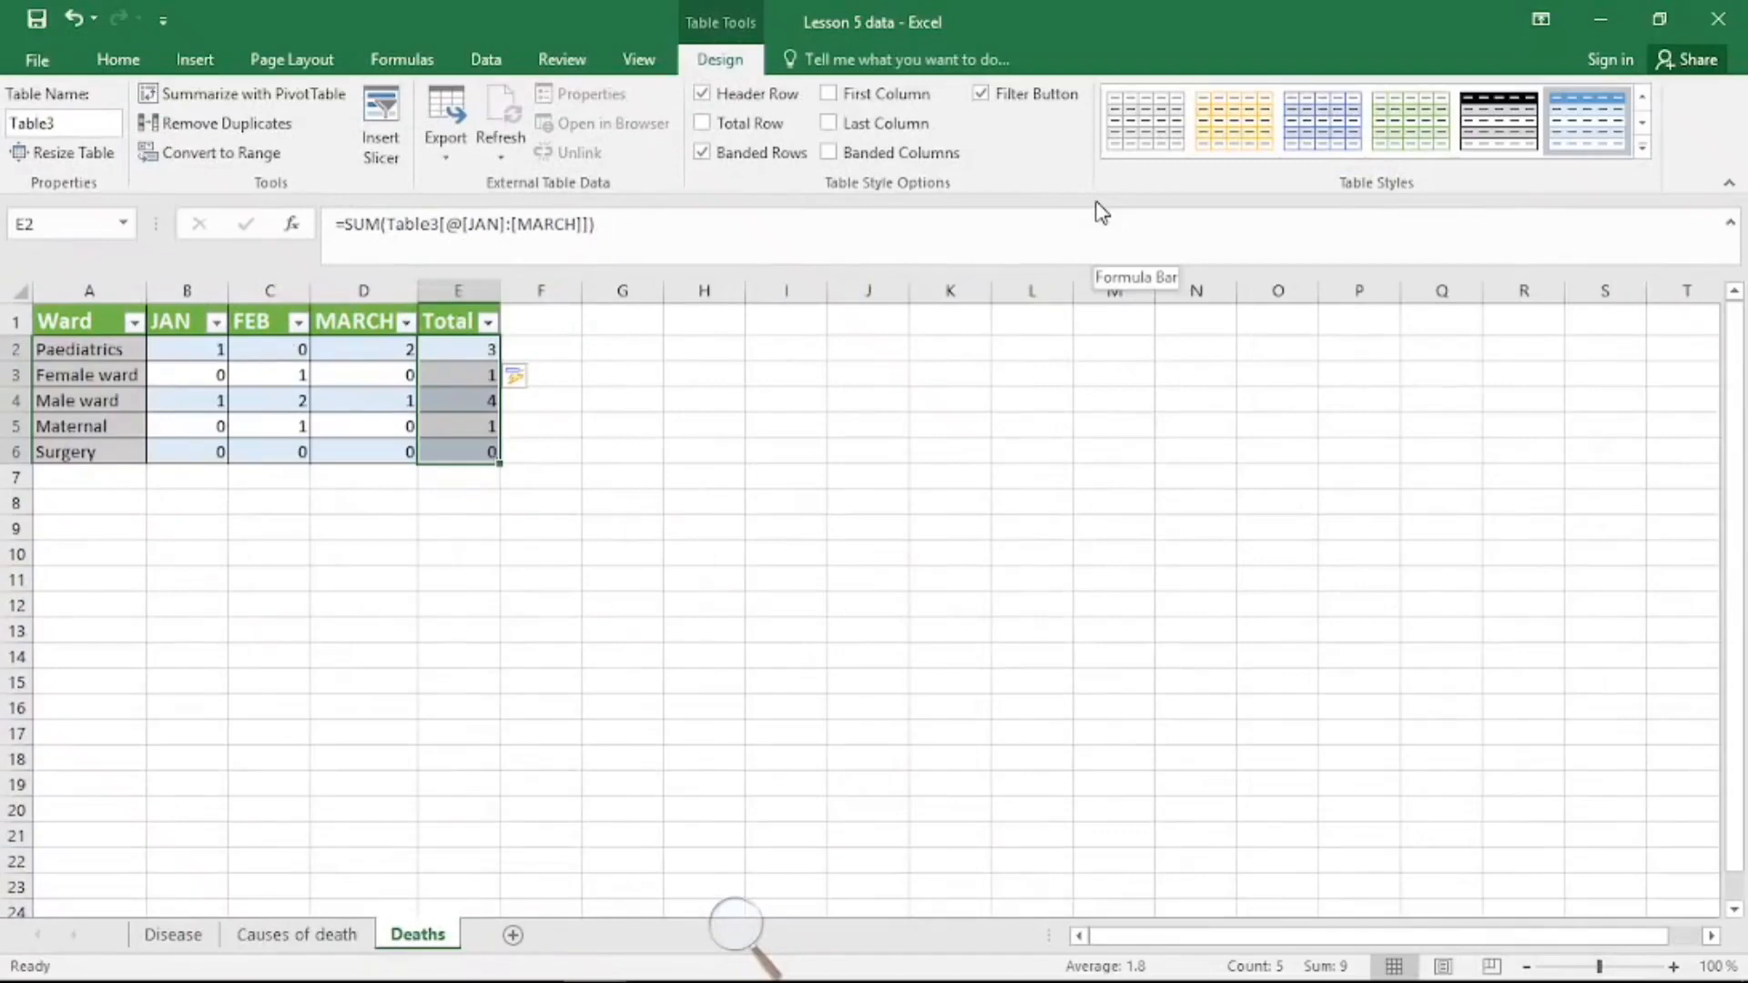
left_click(118, 59)
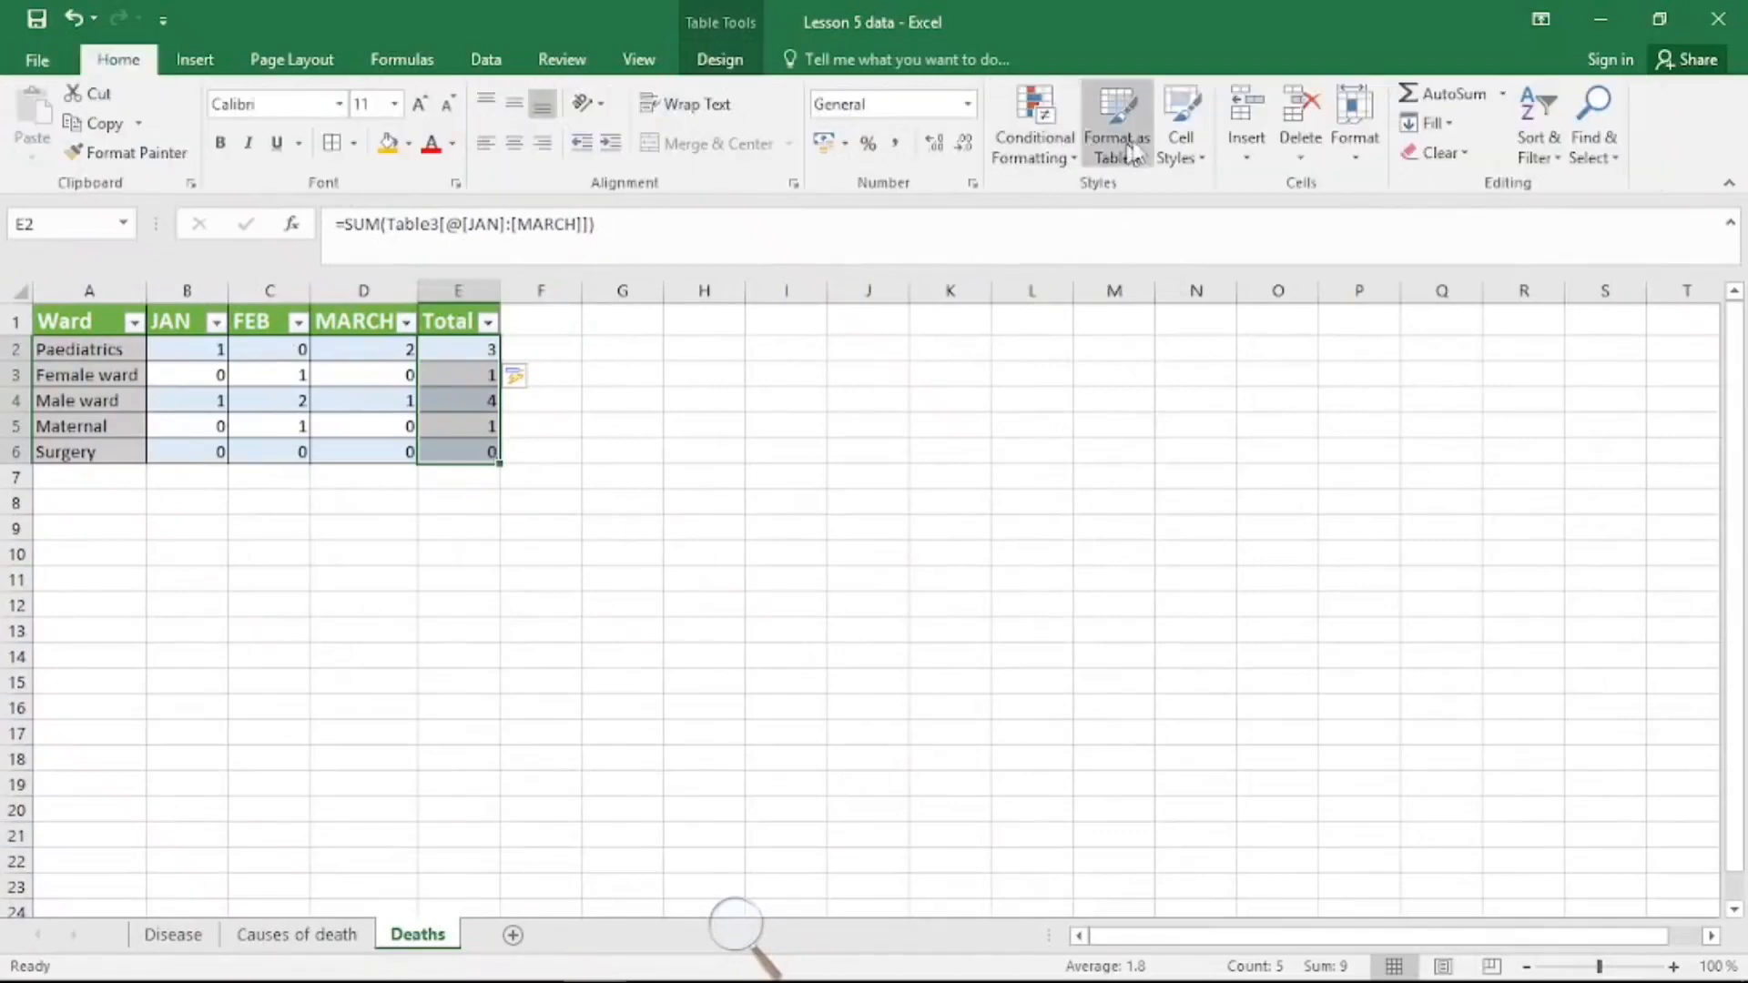
left_click(1539, 141)
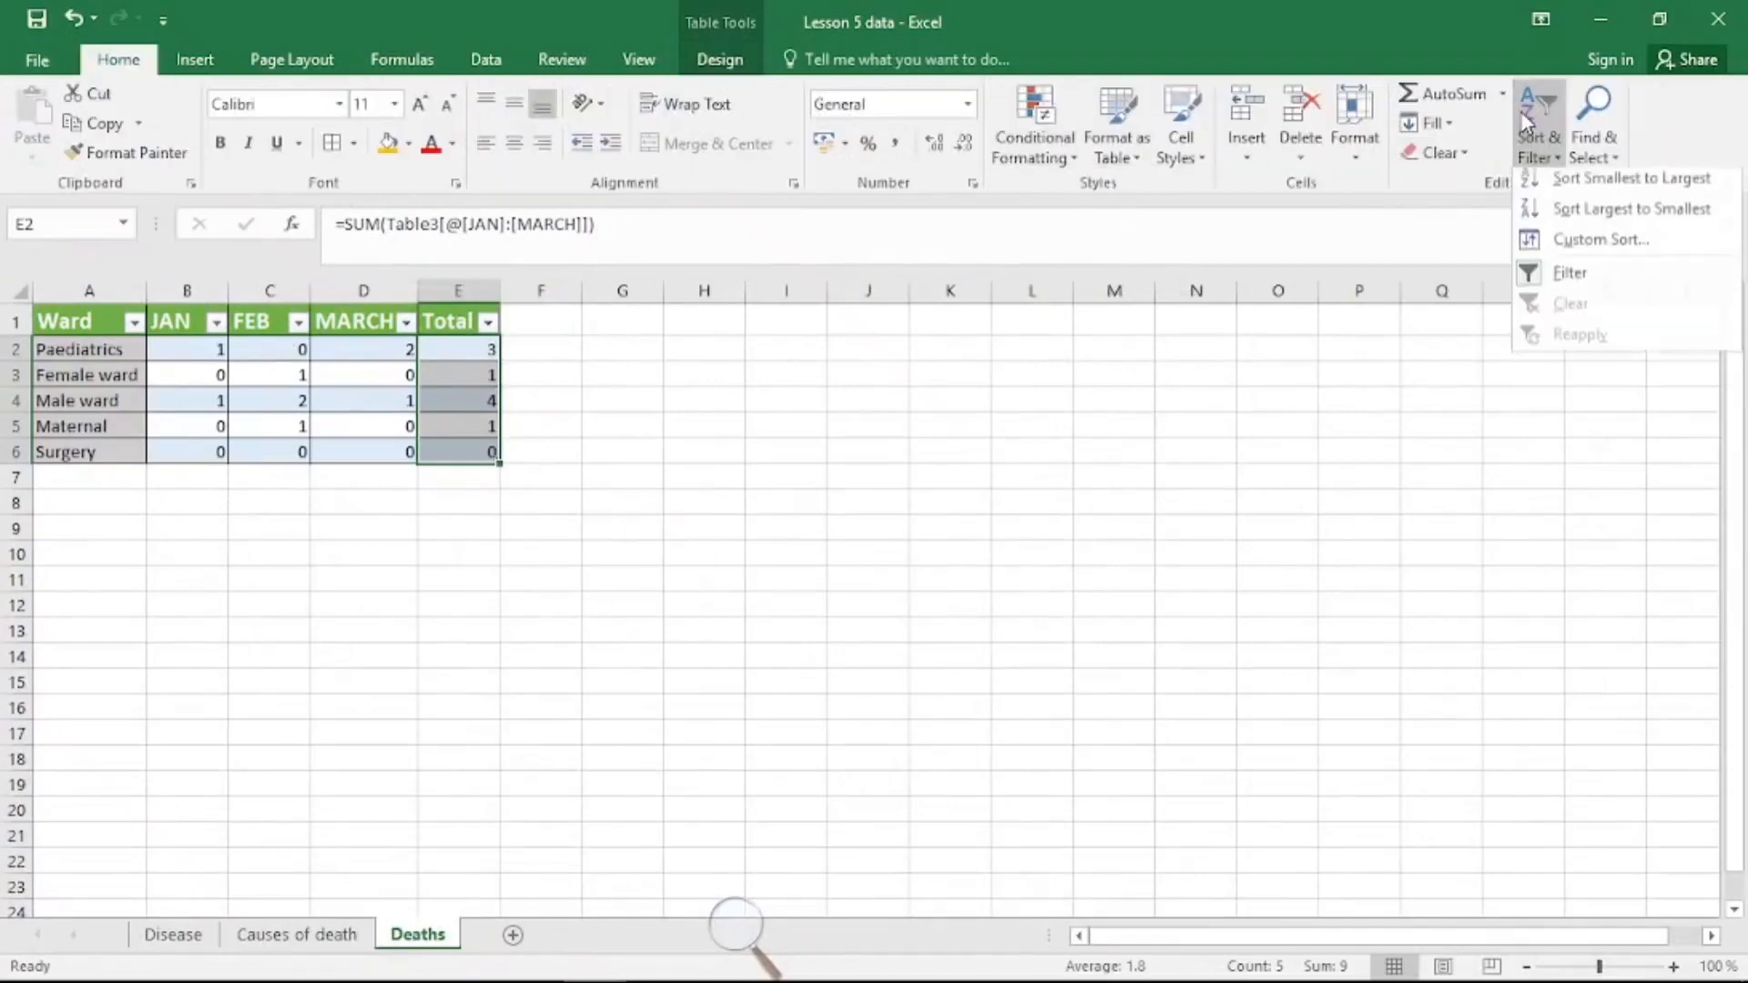
left_click(1564, 218)
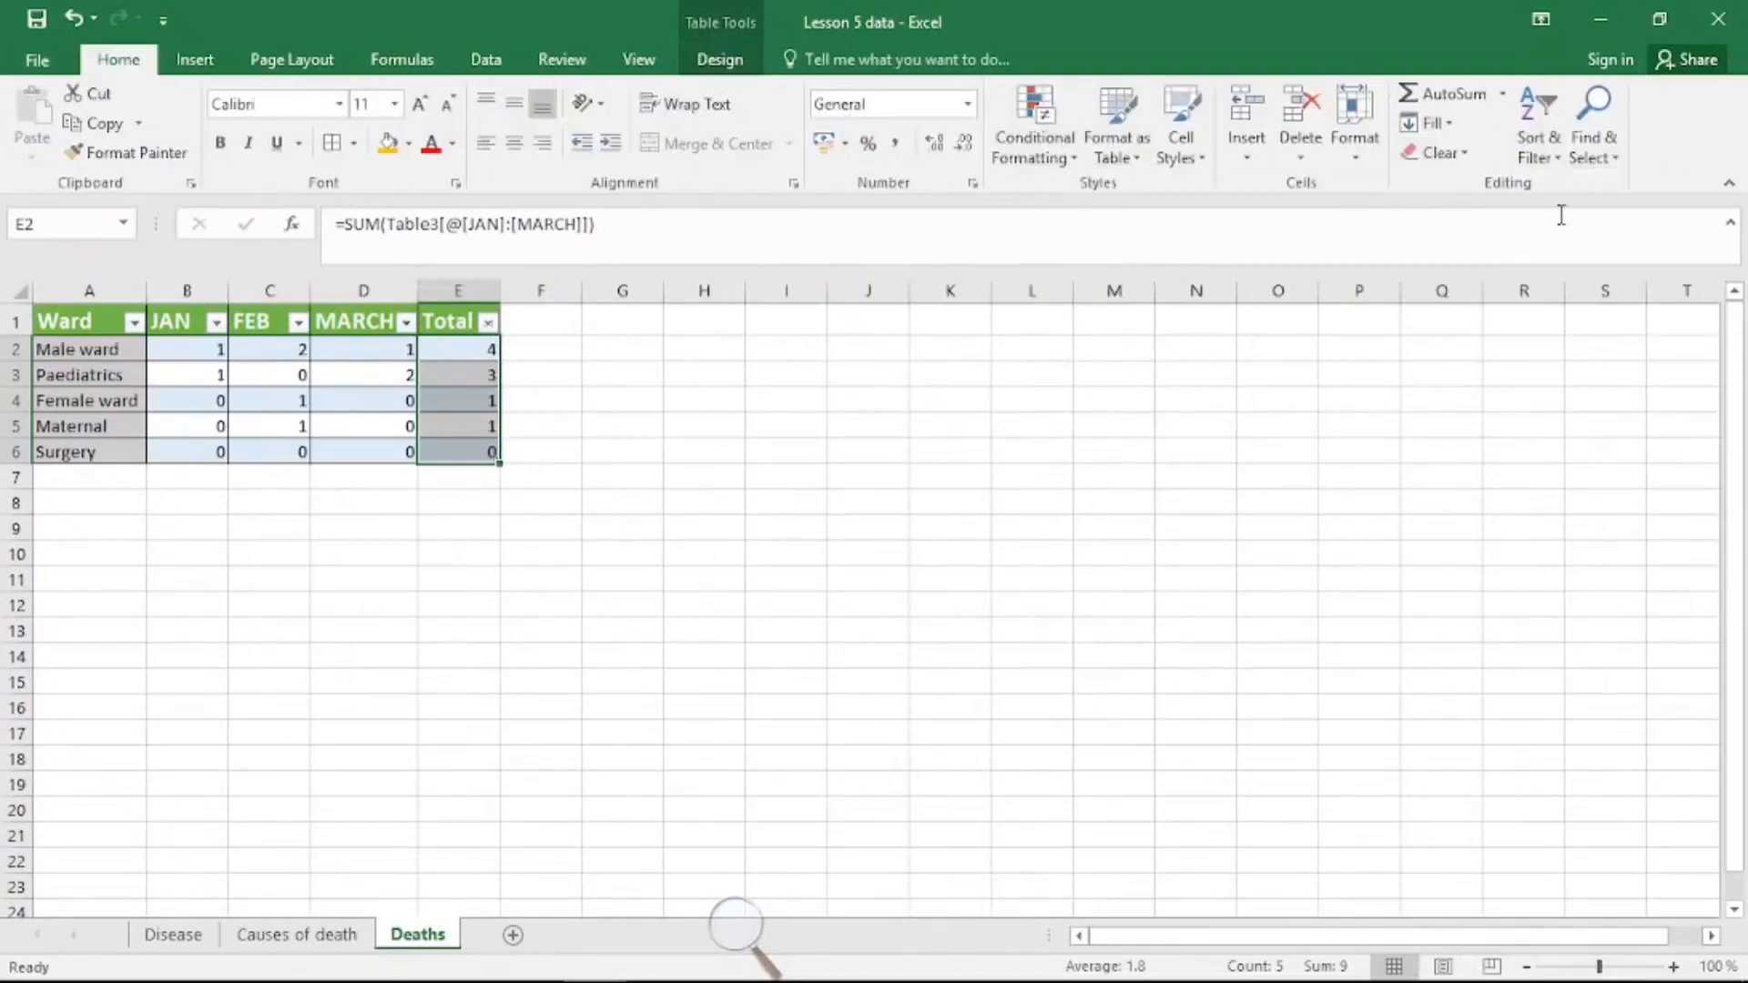
left_click(117, 349)
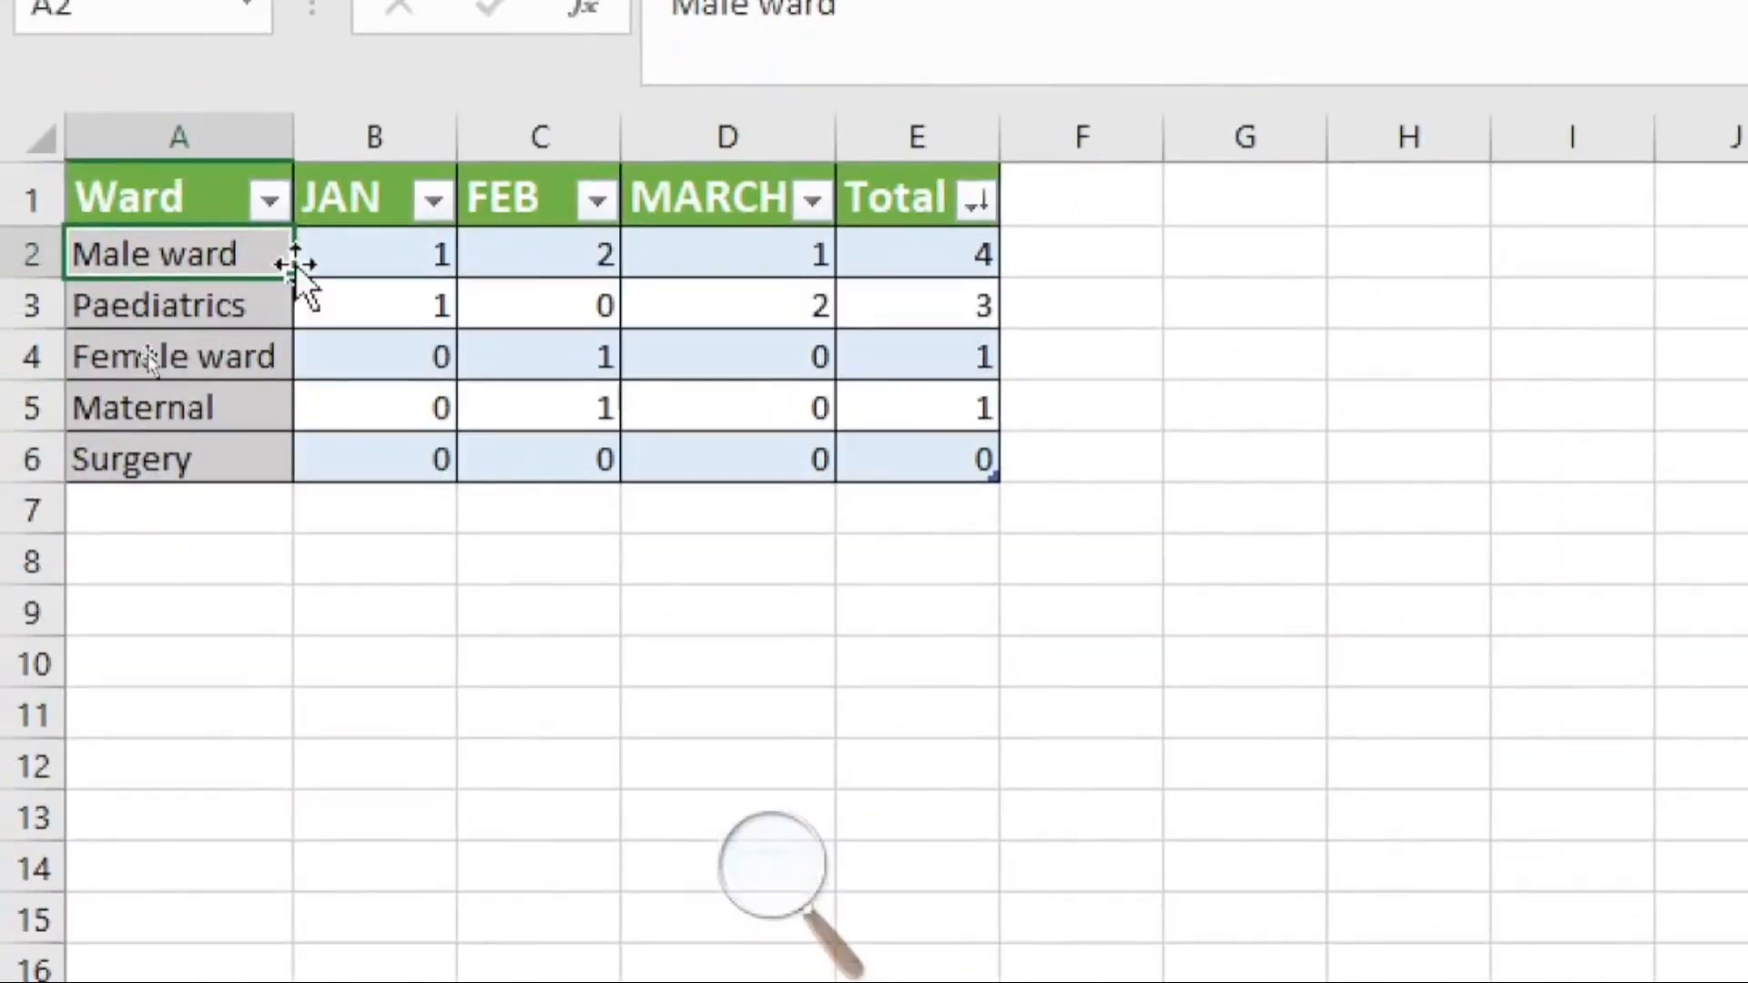
left_click(952, 310)
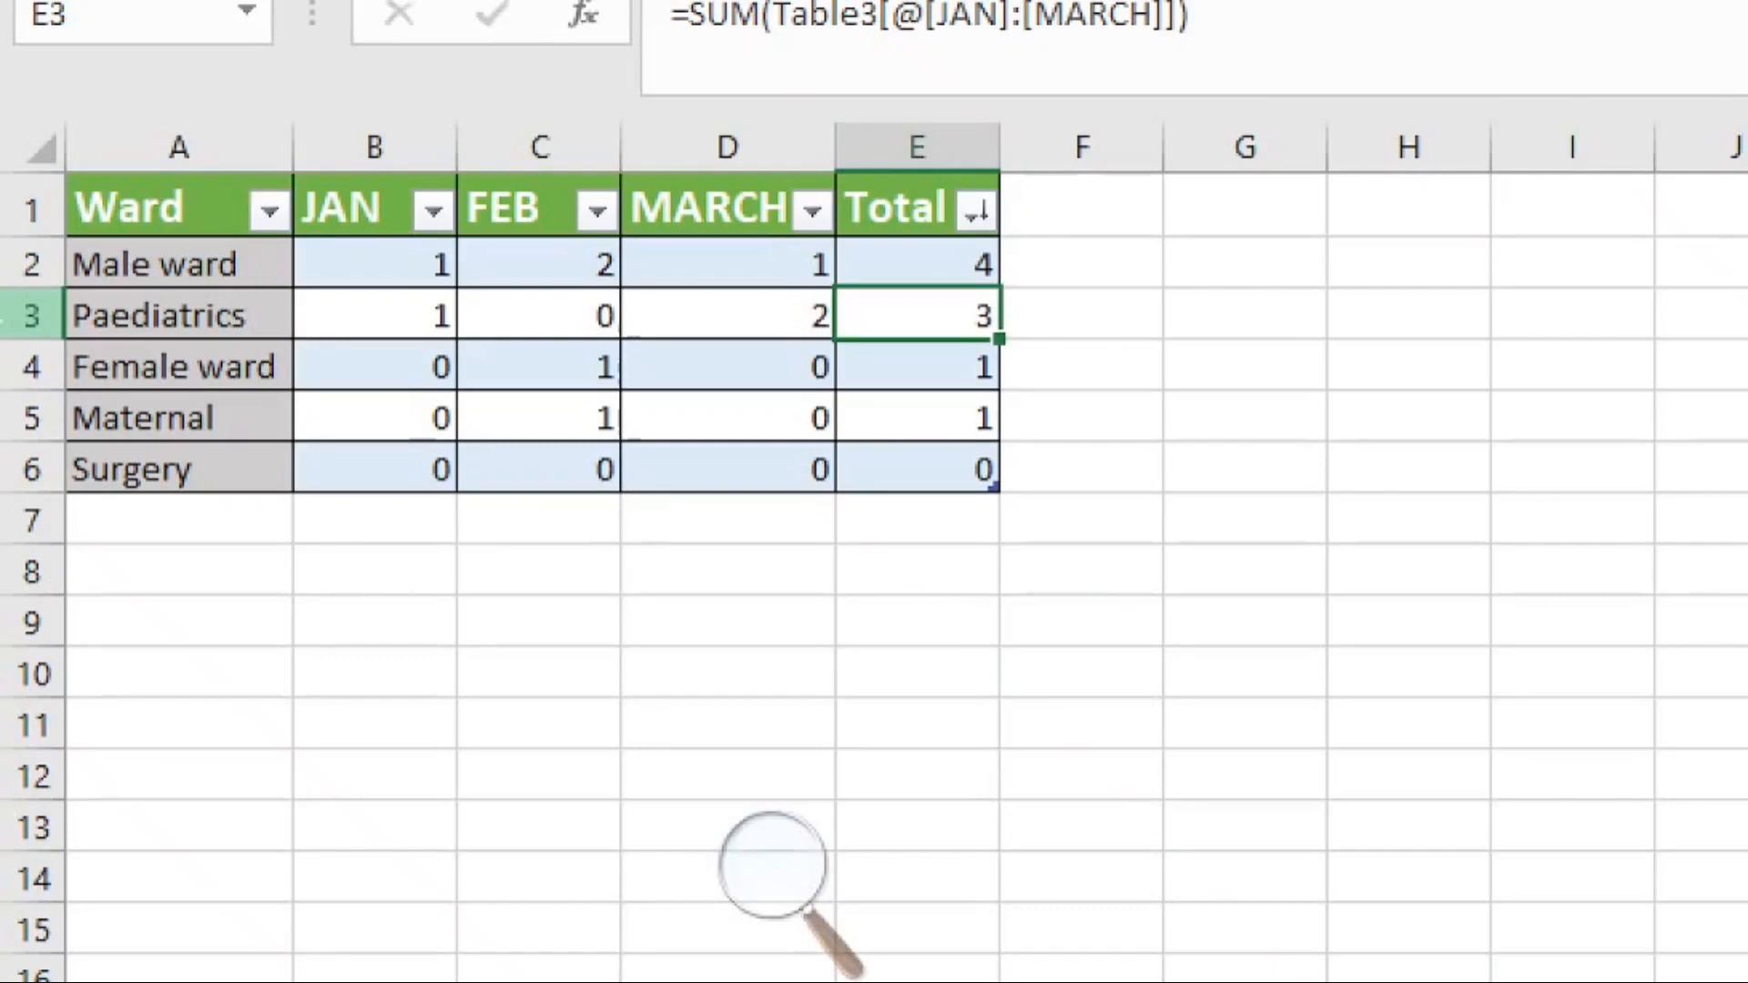
left_click(972, 251)
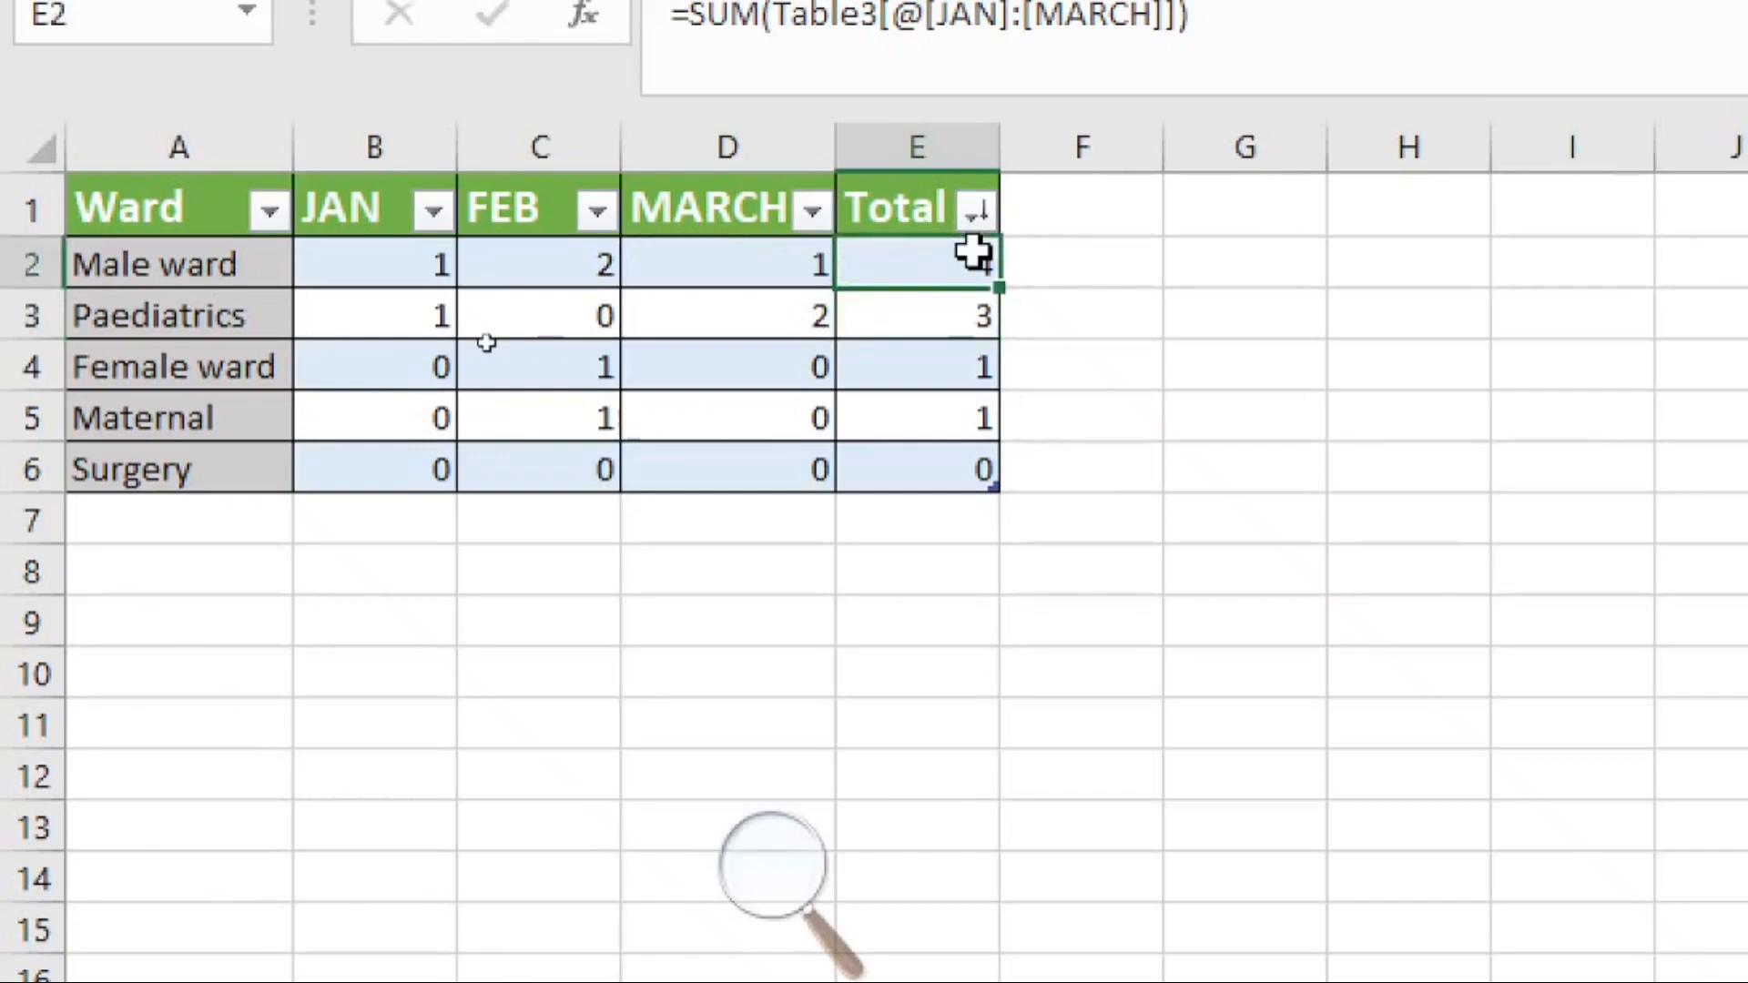